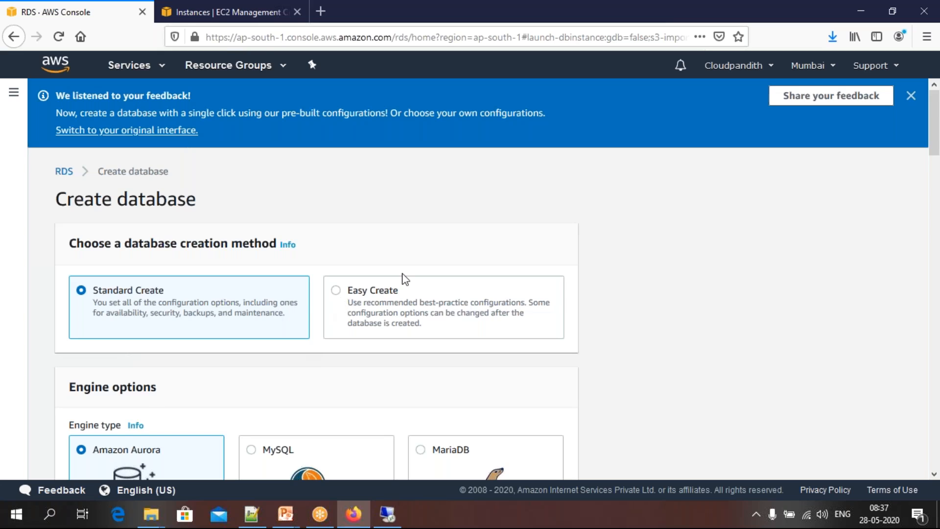
Look over the database creation methods and engine types, and choose MariaDB as the engine
{"action": "scroll", "coordinate": [405, 280], "scroll_direction": "down", "scroll_amount": 3}
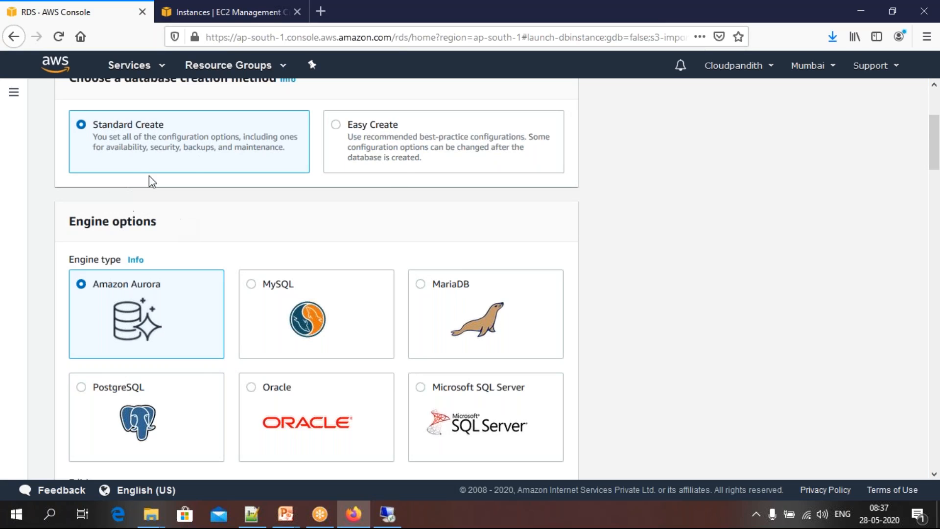
{"action": "scroll", "coordinate": [210, 209], "scroll_direction": "down", "scroll_amount": 1}
{"action": "scroll", "coordinate": [206, 208], "scroll_direction": "up", "scroll_amount": 1}
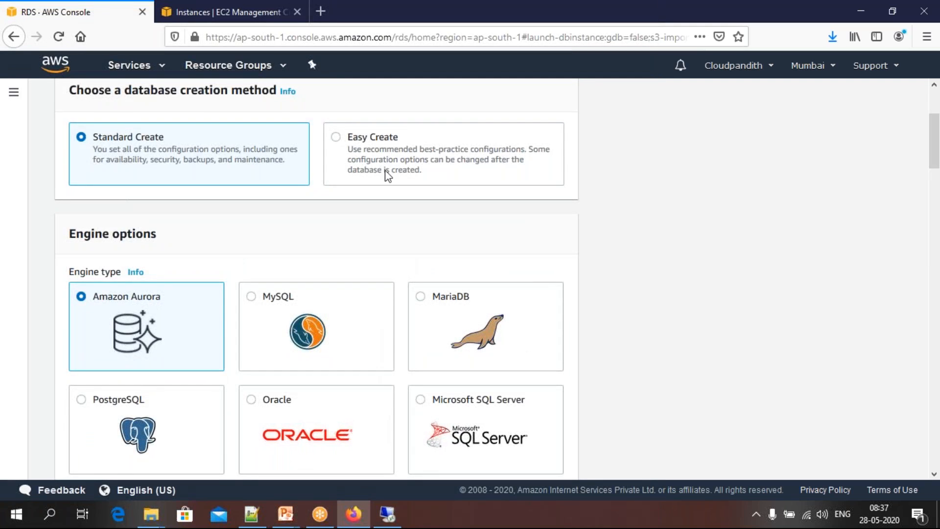
{"action": "scroll", "coordinate": [362, 212], "scroll_direction": "down", "scroll_amount": 1}
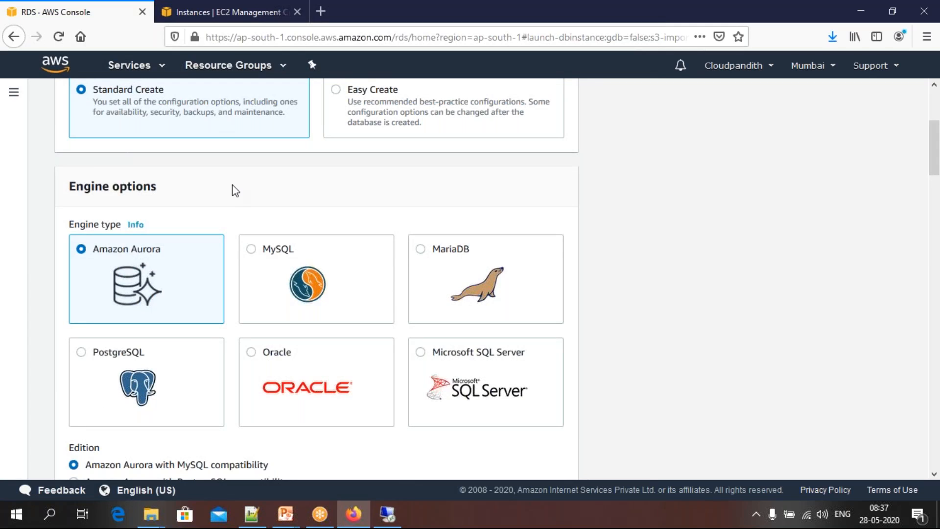
{"action": "scroll", "coordinate": [234, 190], "scroll_direction": "down", "scroll_amount": 1}
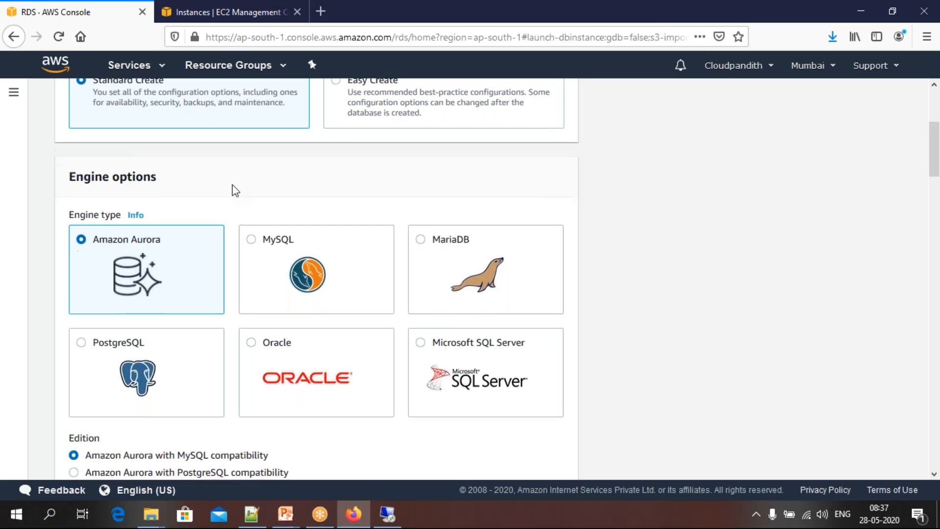
{"action": "left_click", "coordinate": [420, 233]}
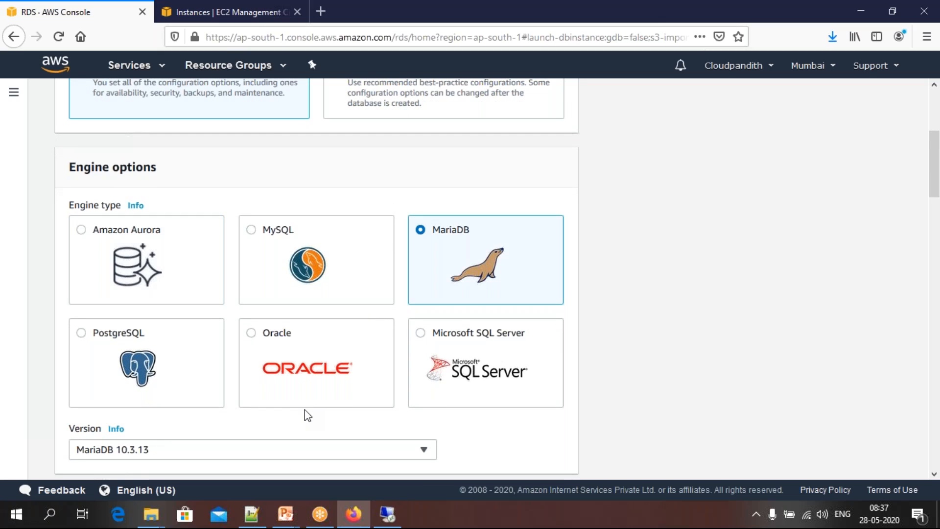
Look through the available MariaDB versions without changing the selection, and choose the Free tier template
{"action": "scroll", "coordinate": [305, 415], "scroll_direction": "down", "scroll_amount": 7}
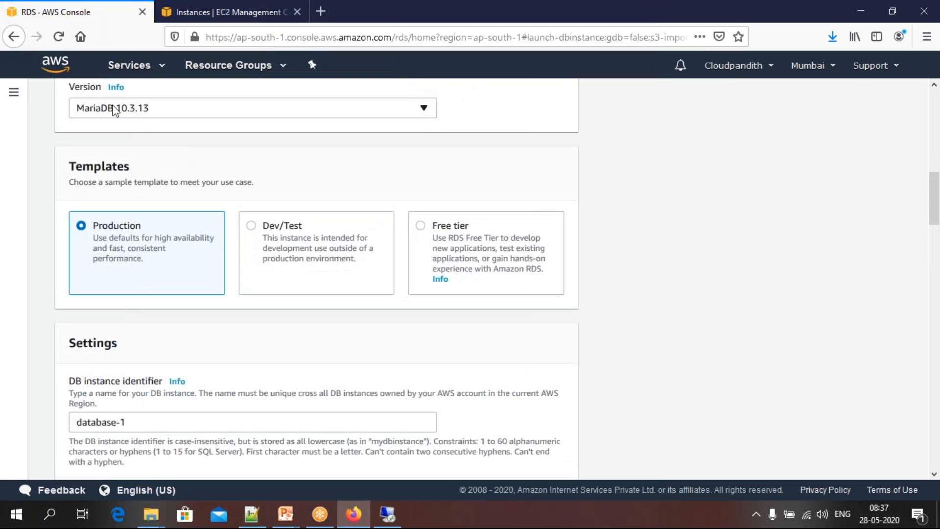
{"action": "left_click", "coordinate": [144, 108]}
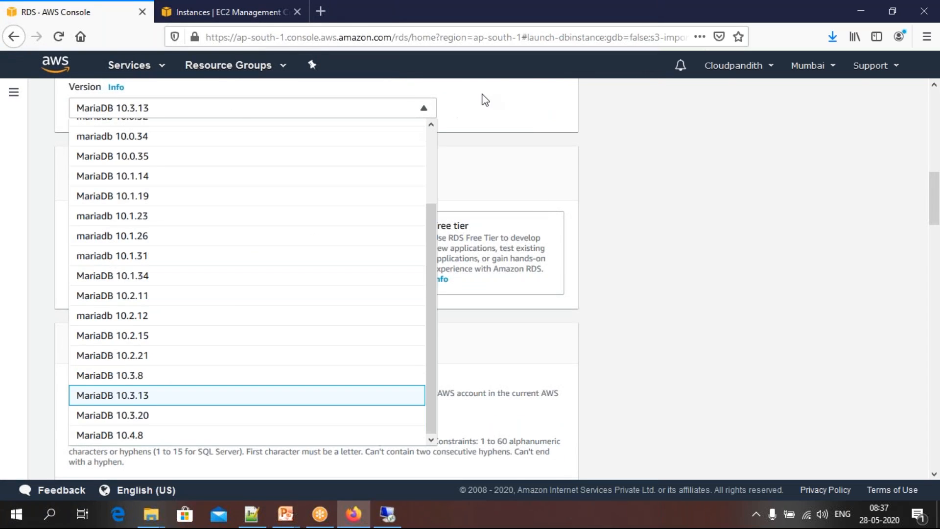
{"action": "left_click", "coordinate": [485, 112]}
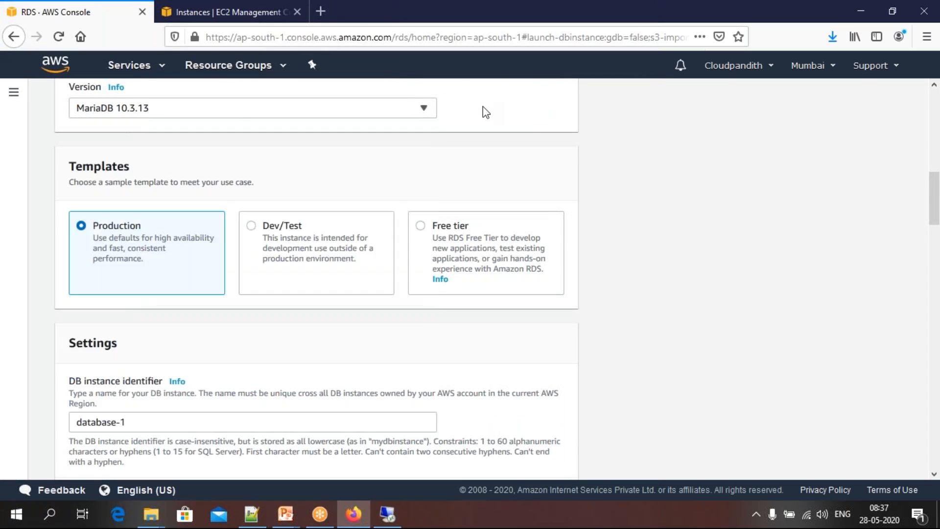
{"action": "left_click", "coordinate": [421, 226]}
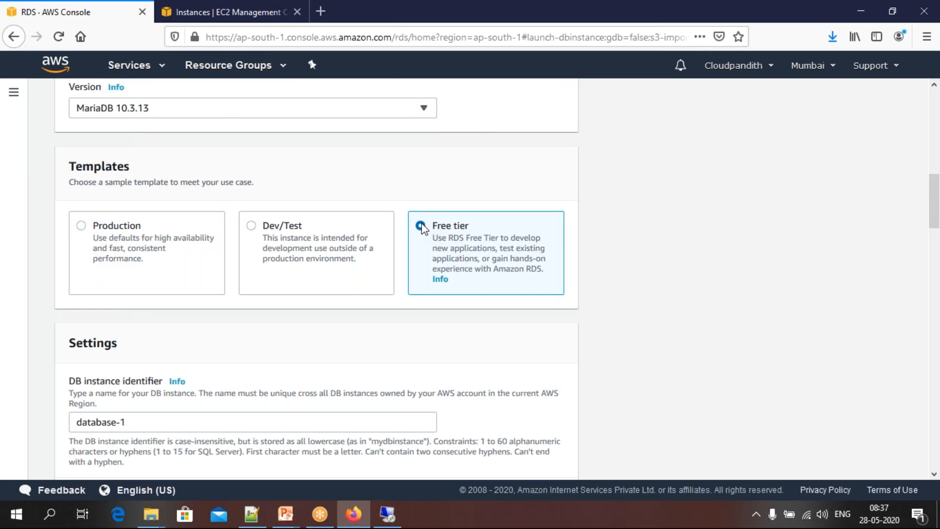
Set the DB instance identifier to cloudpandith-mariadb
{"action": "scroll", "coordinate": [421, 225], "scroll_direction": "down", "scroll_amount": 2}
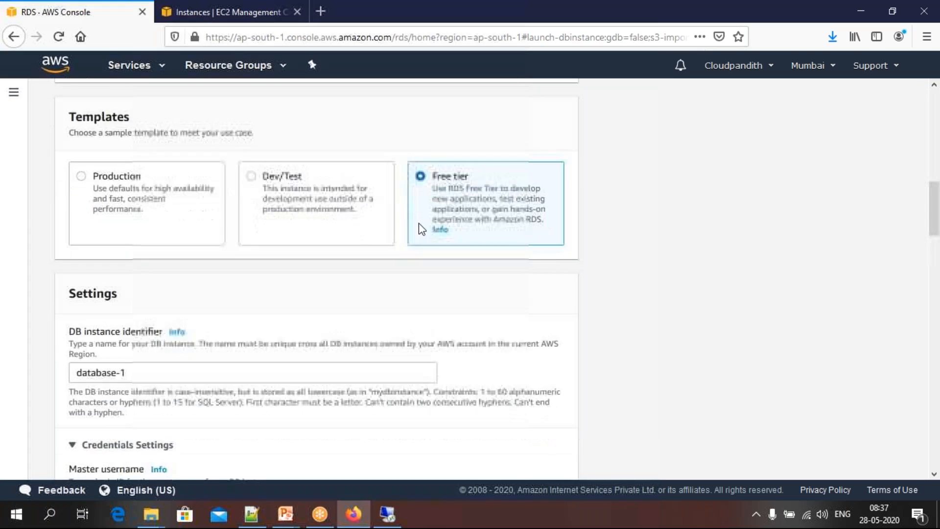
{"action": "left_click_drag", "start_coordinate": [145, 373], "coordinate": [72, 374]}
{"action": "type", "text": "cloudpandith"}
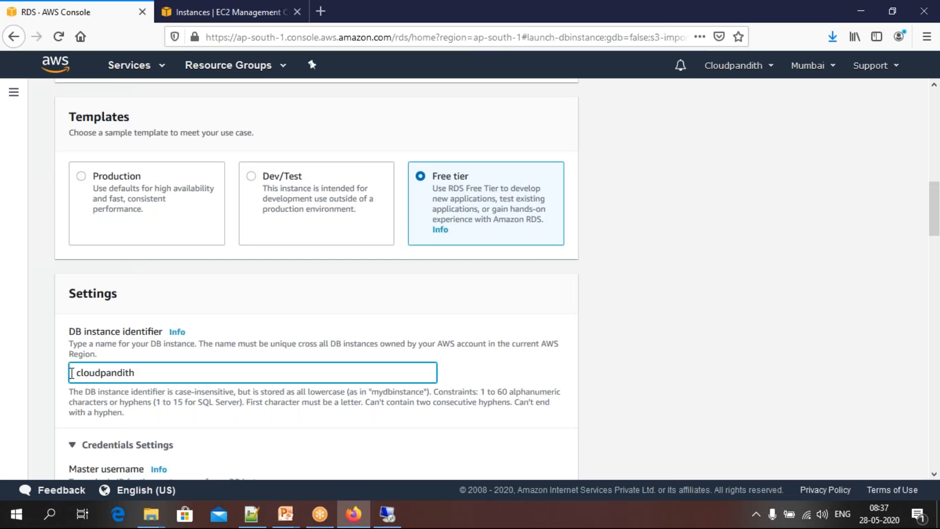
{"action": "type", "text": "-mariadb"}
{"action": "scroll", "coordinate": [72, 373], "scroll_direction": "up", "scroll_amount": 5}
{"action": "scroll", "coordinate": [68, 321], "scroll_direction": "down", "scroll_amount": 6}
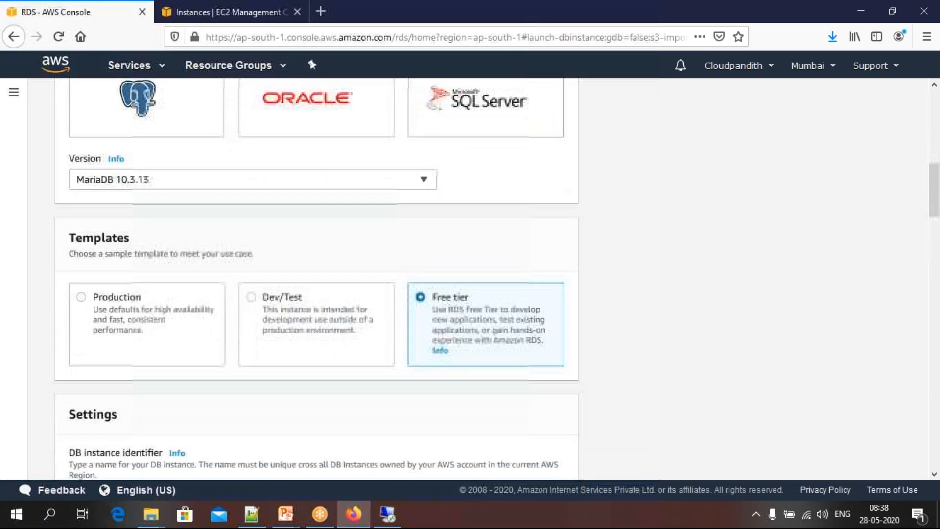
Replace the default master username with the administrator's own login name
{"action": "scroll", "coordinate": [68, 322], "scroll_direction": "down", "scroll_amount": 1}
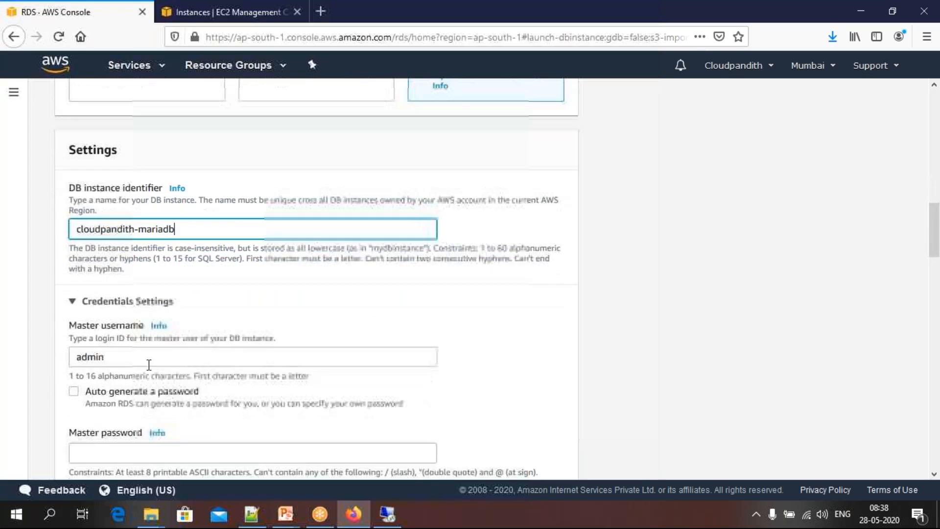
{"action": "left_click", "coordinate": [110, 357]}
{"action": "left_click_drag", "start_coordinate": [110, 357], "coordinate": [64, 356]}
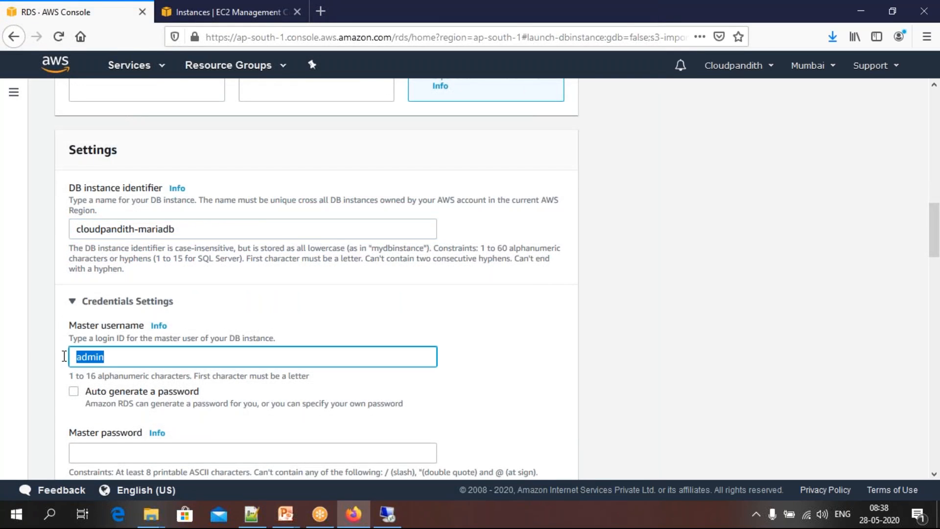
{"action": "type", "text": "mallaiah"}
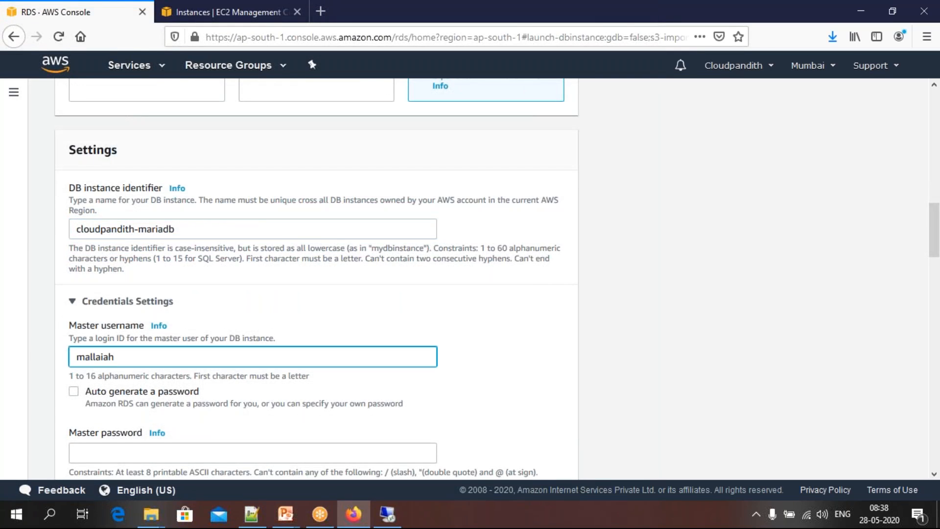
Enter the master password and repeat it in the confirmation field, with automatic password generation left off
{"action": "scroll", "coordinate": [118, 343], "scroll_direction": "down", "scroll_amount": 3}
{"action": "key", "text": "Tab"}
{"action": "key", "text": "Tab"}
{"action": "left_click", "coordinate": [77, 294]}
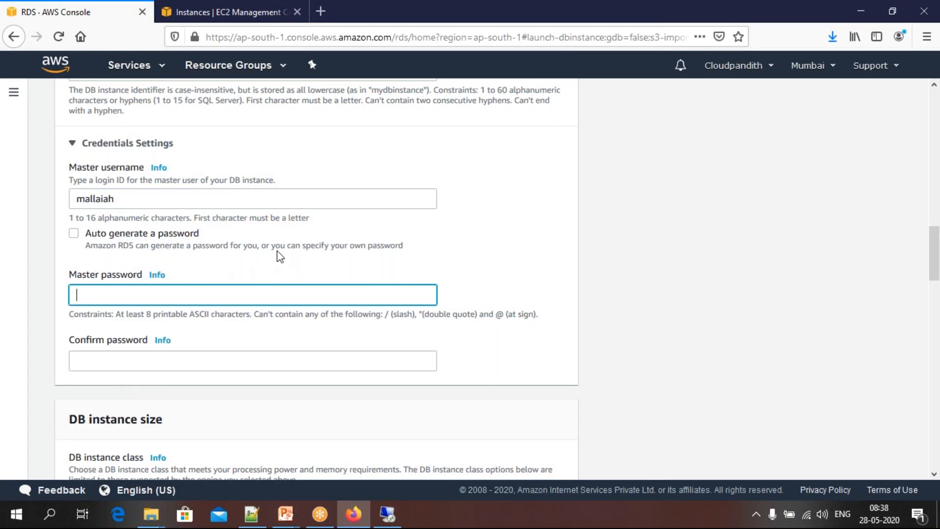
{"action": "left_click", "coordinate": [107, 235]}
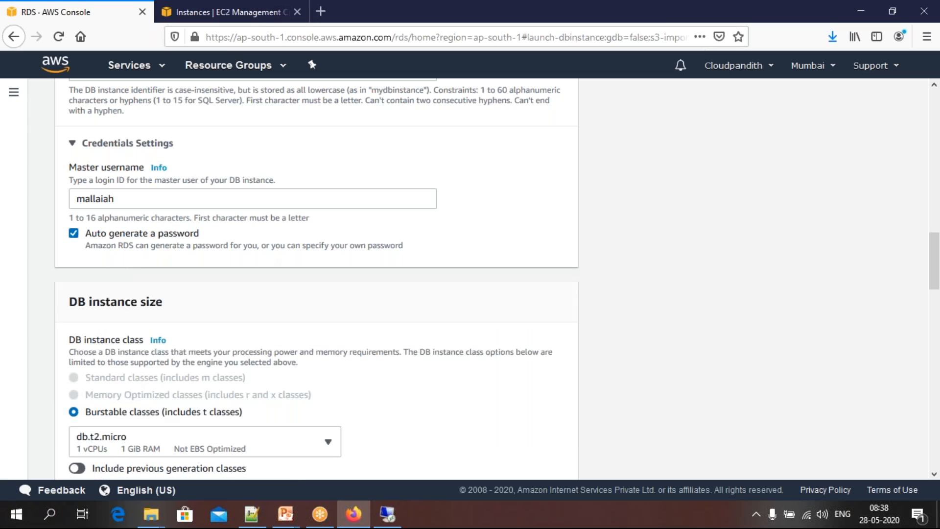
{"action": "left_click", "coordinate": [80, 234]}
{"action": "left_click", "coordinate": [95, 293]}
{"action": "type", "text": "•••••••••••"}
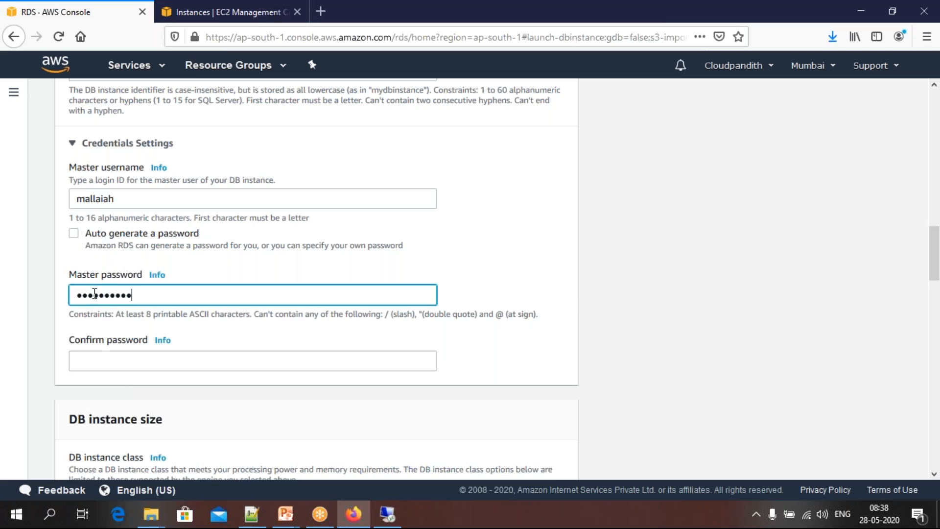
{"action": "key", "text": "Tab"}
{"action": "type", "text": "•••••••••••"}
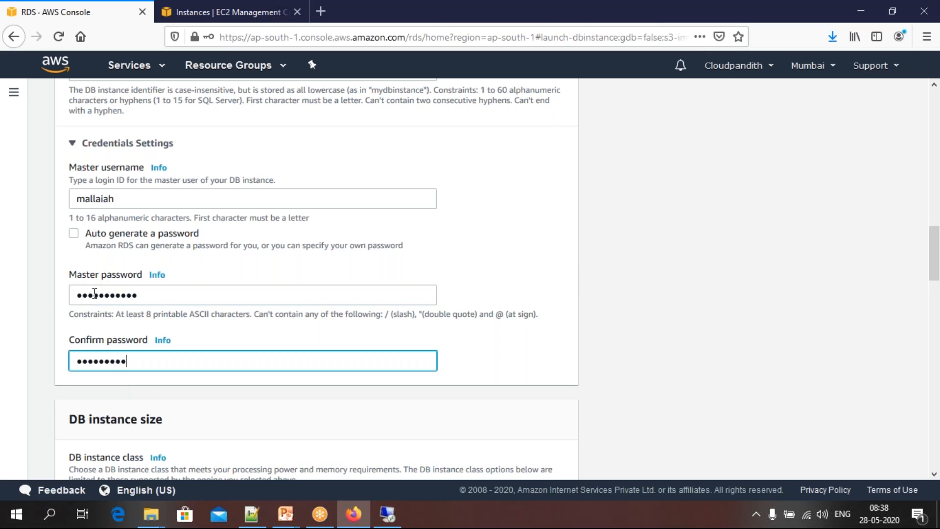
{"action": "left_click", "coordinate": [219, 160]}
Review the burstable DB instance classes and choose db.t2.micro
{"action": "scroll", "coordinate": [175, 370], "scroll_direction": "down", "scroll_amount": 4}
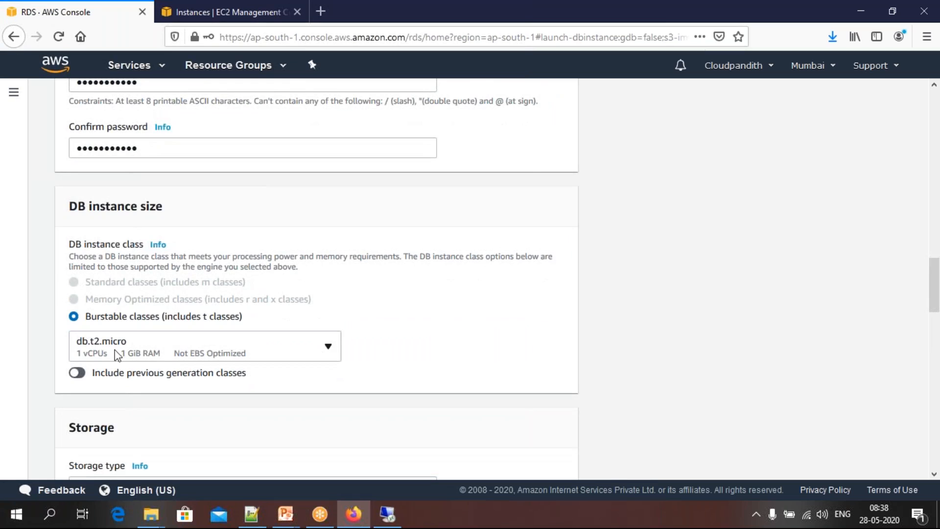
{"action": "left_click", "coordinate": [151, 356]}
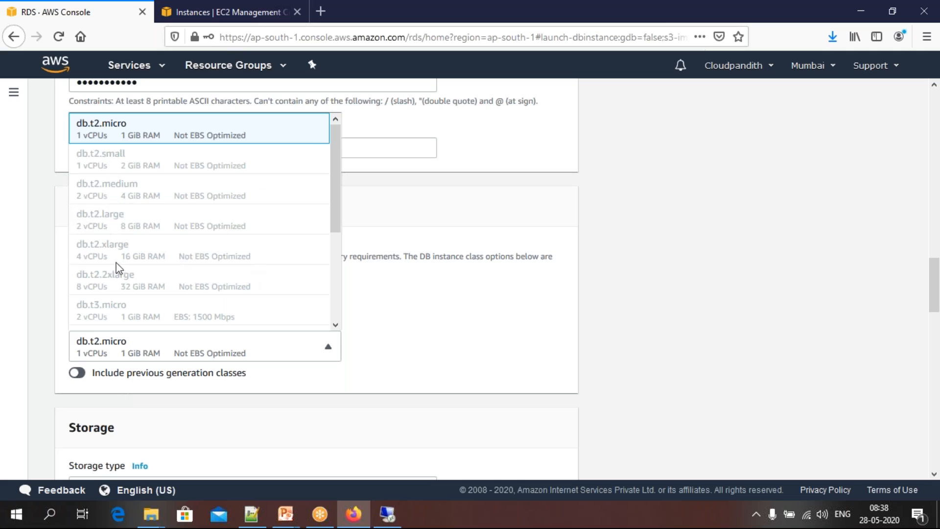
{"action": "left_click", "coordinate": [421, 352]}
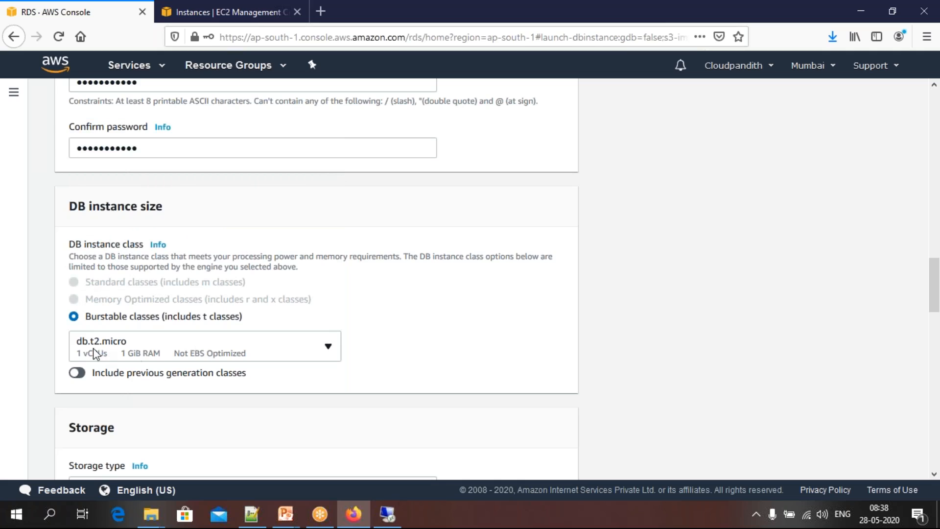
{"action": "left_click", "coordinate": [159, 358]}
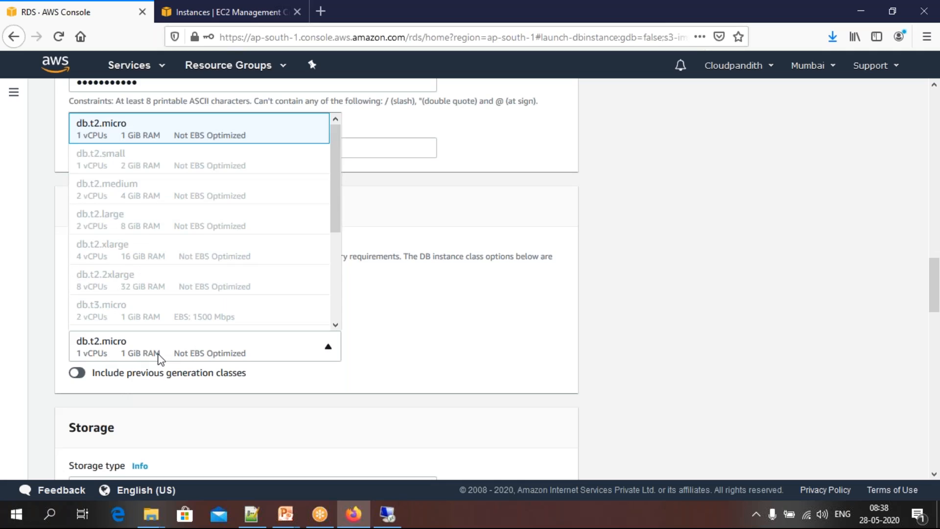
{"action": "left_click", "coordinate": [114, 136]}
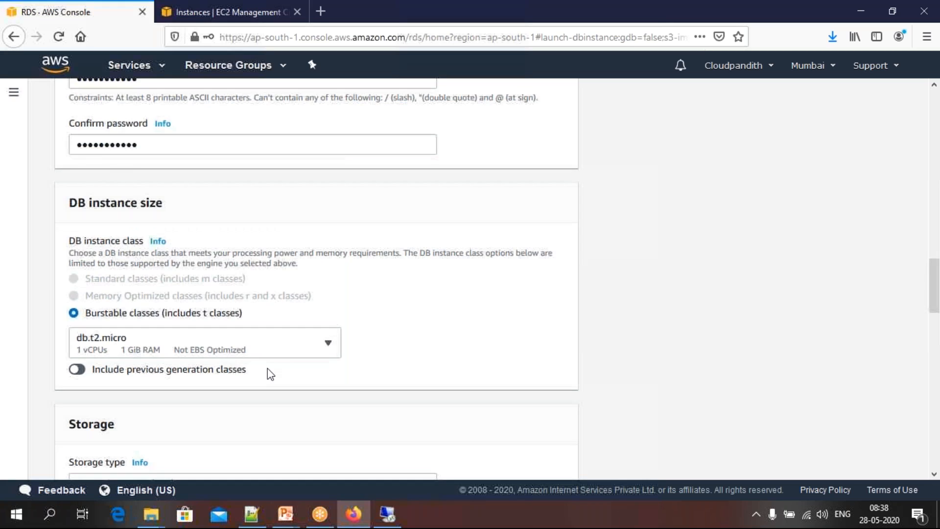
Examine the allocated storage and the autoscaling maximum storage threshold in the storage settings
{"action": "scroll", "coordinate": [267, 369], "scroll_direction": "down", "scroll_amount": 6}
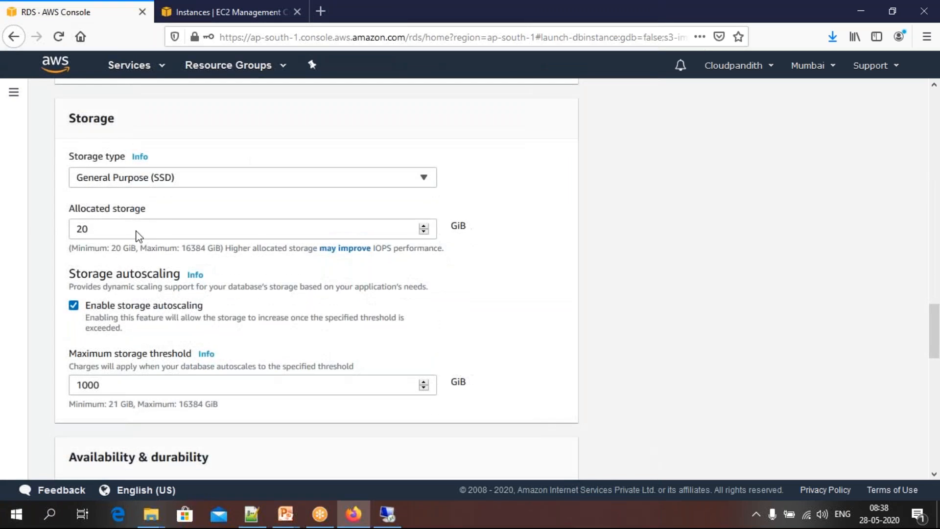
{"action": "left_click_drag", "start_coordinate": [110, 228], "coordinate": [75, 232]}
{"action": "left_click", "coordinate": [104, 230]}
{"action": "scroll", "coordinate": [79, 231], "scroll_direction": "down", "scroll_amount": 3}
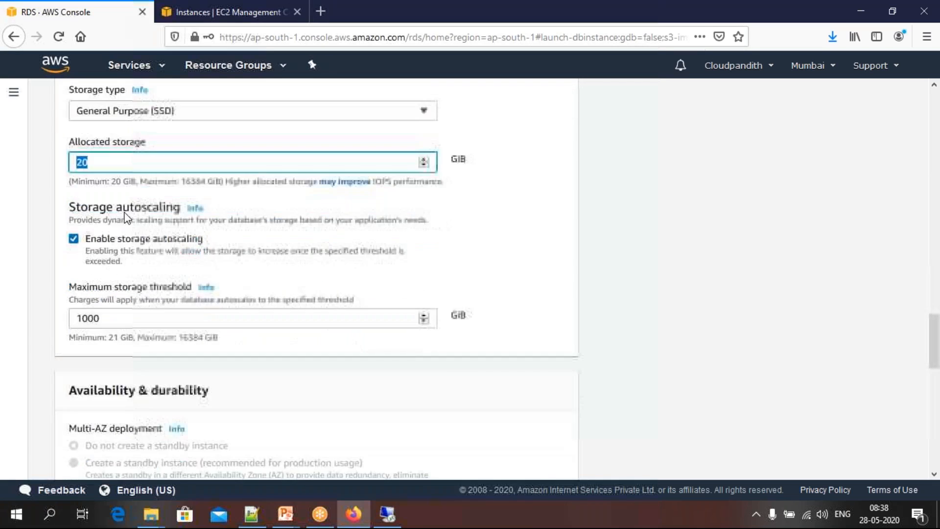
{"action": "left_click", "coordinate": [102, 165]}
{"action": "double_click", "coordinate": [81, 163]}
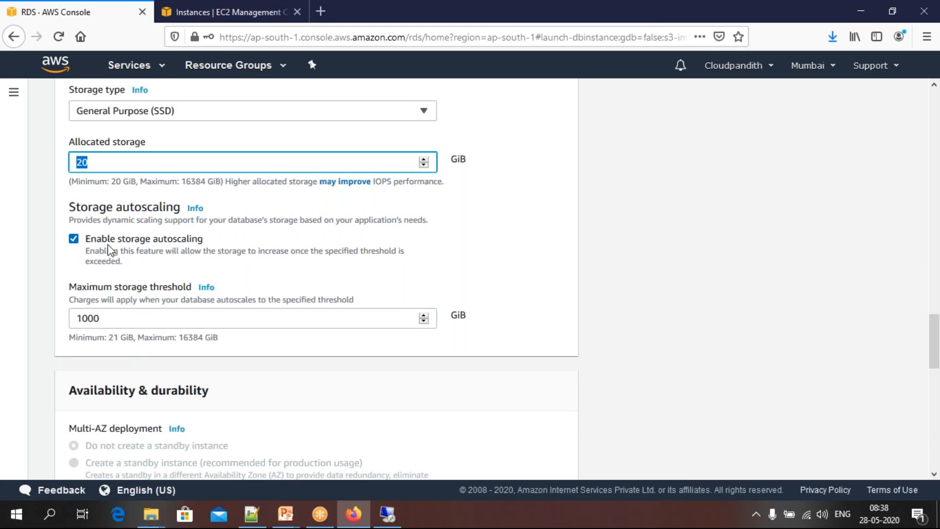
{"action": "double_click", "coordinate": [111, 319]}
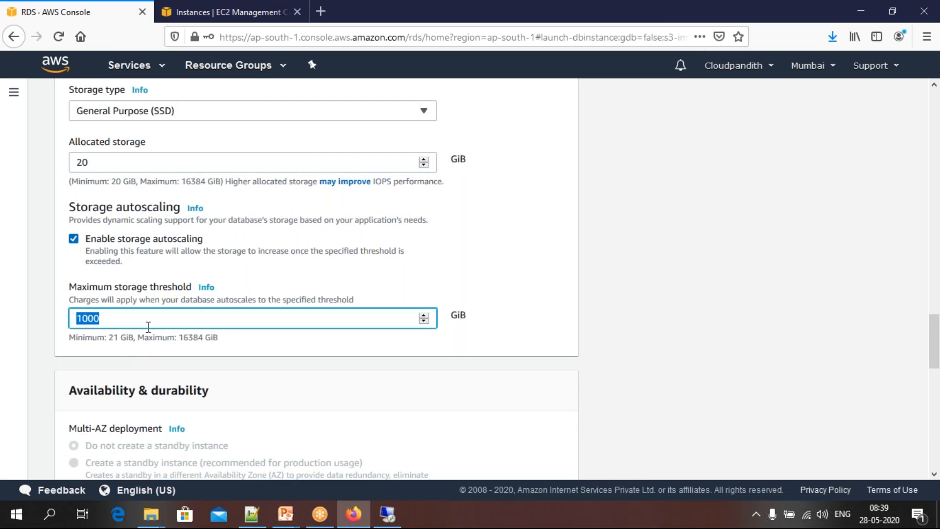
Expand the additional connectivity configuration and set the database's public accessibility to Yes
{"action": "scroll", "coordinate": [148, 327], "scroll_direction": "down", "scroll_amount": 7}
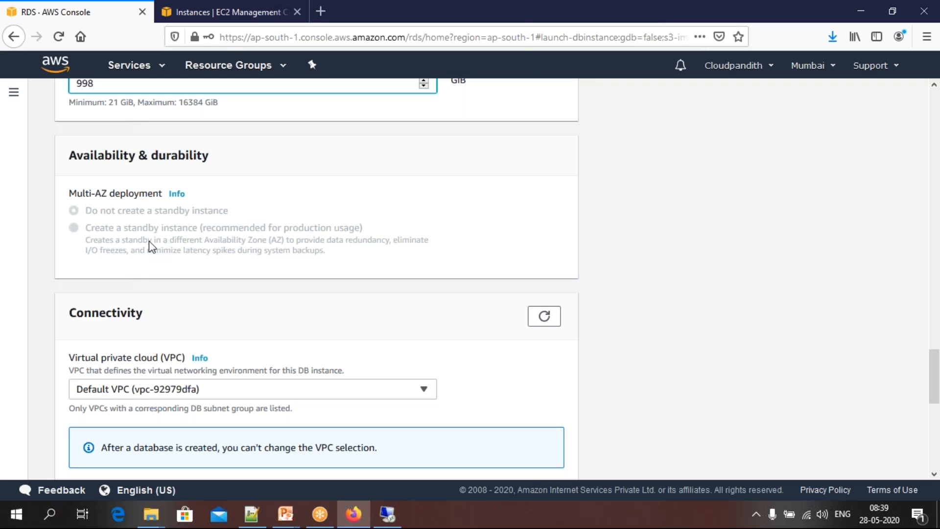
{"action": "scroll", "coordinate": [149, 240], "scroll_direction": "down", "scroll_amount": 3}
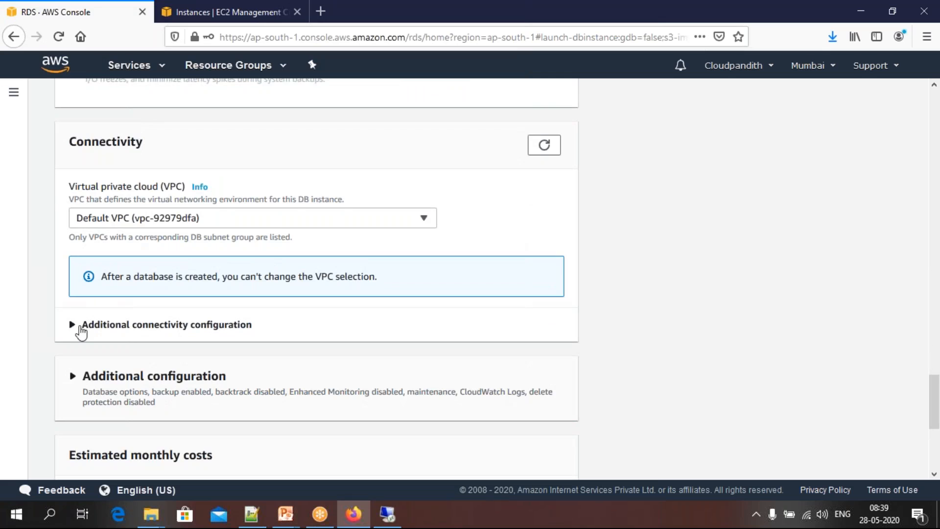
{"action": "left_click", "coordinate": [81, 327]}
{"action": "scroll", "coordinate": [148, 196], "scroll_direction": "down", "scroll_amount": 12}
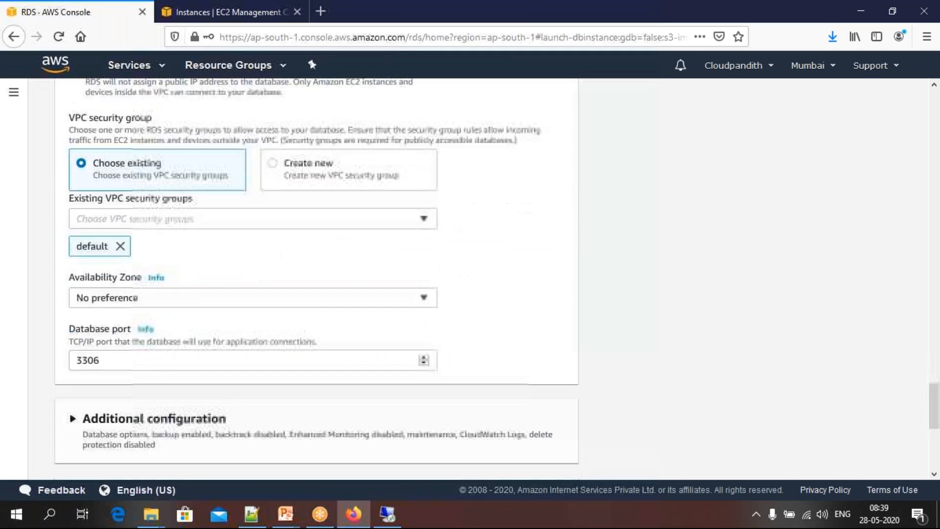
{"action": "scroll", "coordinate": [148, 195], "scroll_direction": "up", "scroll_amount": 10}
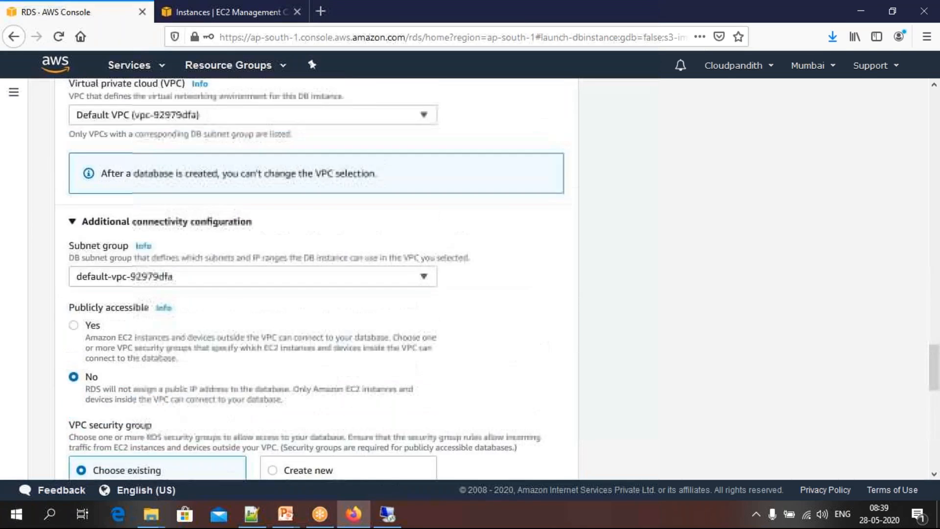
{"action": "scroll", "coordinate": [101, 235], "scroll_direction": "down", "scroll_amount": 1}
{"action": "left_click", "coordinate": [73, 250]}
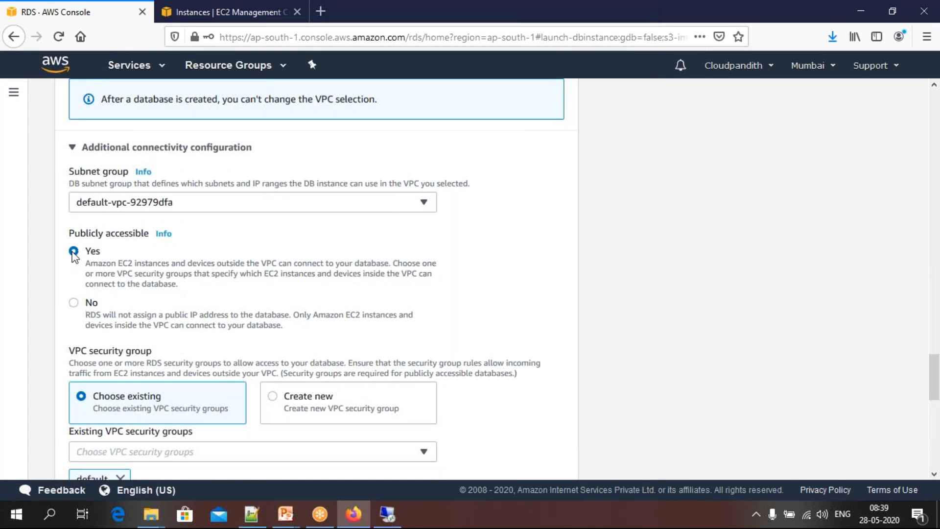
Review the VPC security group, availability zone and database port settings in the connectivity configuration
{"action": "scroll", "coordinate": [166, 244], "scroll_direction": "down", "scroll_amount": 2}
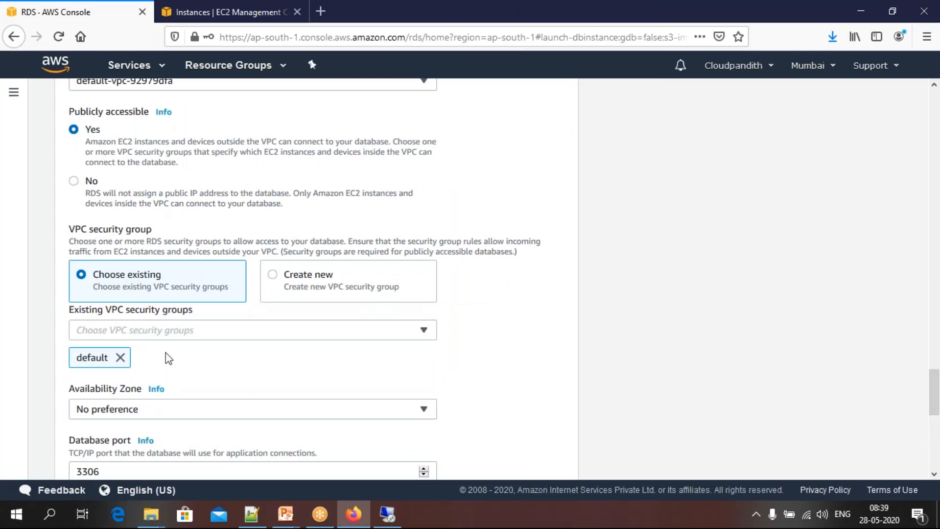
{"action": "scroll", "coordinate": [100, 127], "scroll_direction": "down", "scroll_amount": 6}
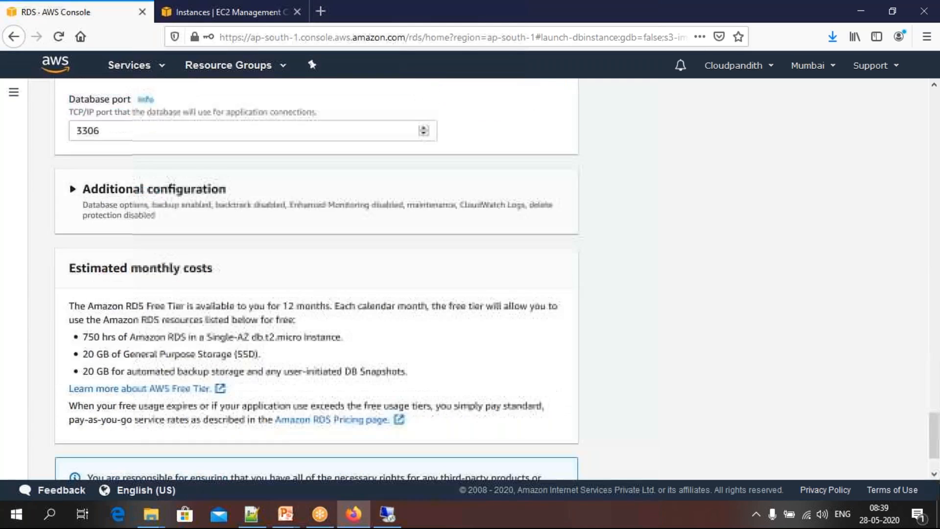
{"action": "left_click_drag", "start_coordinate": [99, 129], "coordinate": [78, 129]}
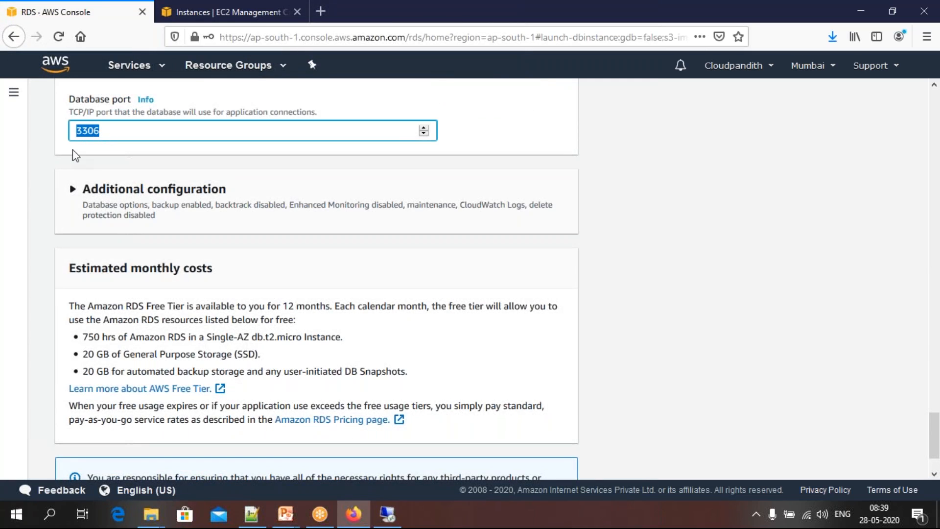
{"action": "left_click", "coordinate": [73, 151]}
Examine the free-tier instance hours, storage and backup allowances listed under the estimated monthly costs
{"action": "scroll", "coordinate": [72, 149], "scroll_direction": "down", "scroll_amount": 2}
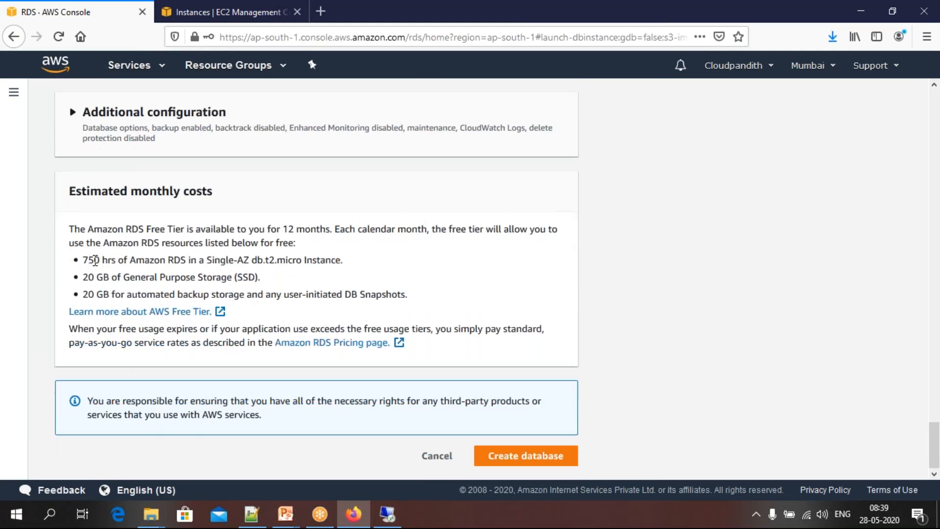
{"action": "left_click_drag", "start_coordinate": [87, 260], "coordinate": [401, 294]}
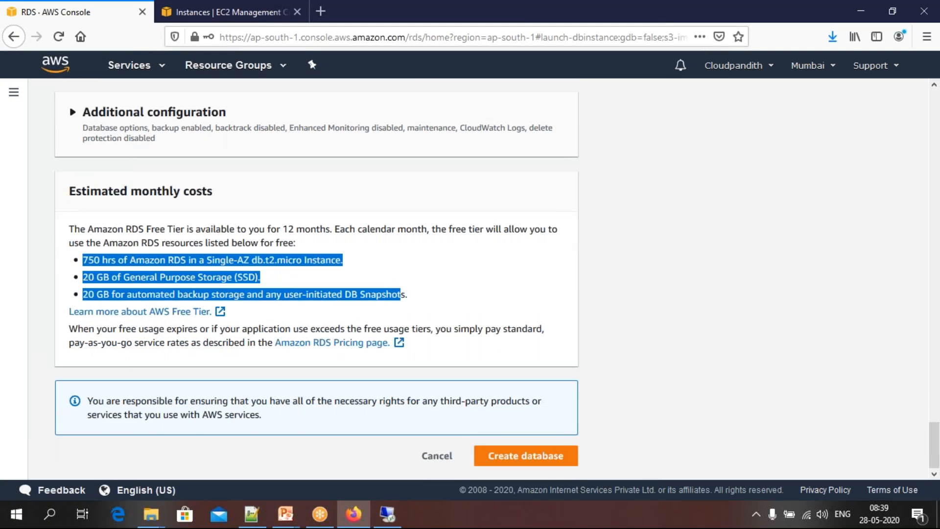
{"action": "double_click", "coordinate": [178, 256]}
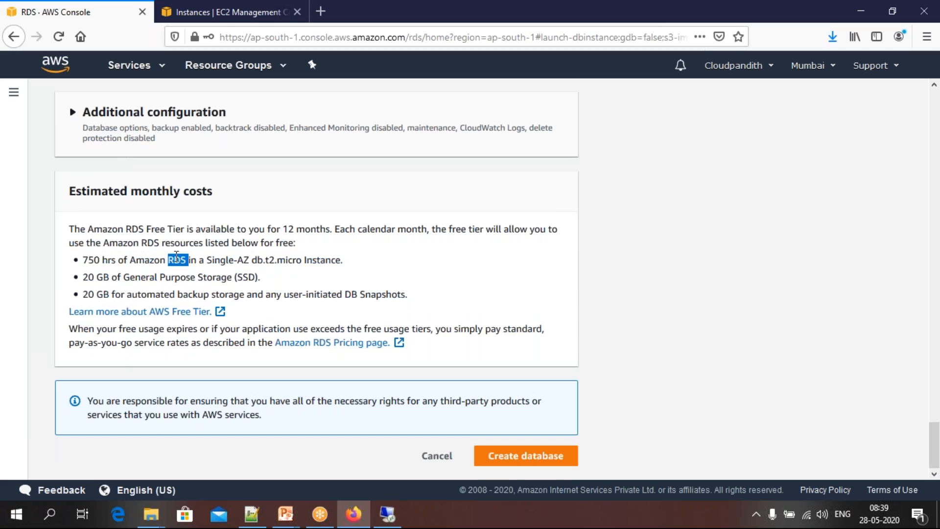
{"action": "left_click_drag", "start_coordinate": [84, 277], "coordinate": [280, 286]}
{"action": "left_click_drag", "start_coordinate": [88, 295], "coordinate": [141, 297]}
{"action": "left_click", "coordinate": [244, 289]}
{"action": "left_click_drag", "start_coordinate": [409, 295], "coordinate": [81, 260]}
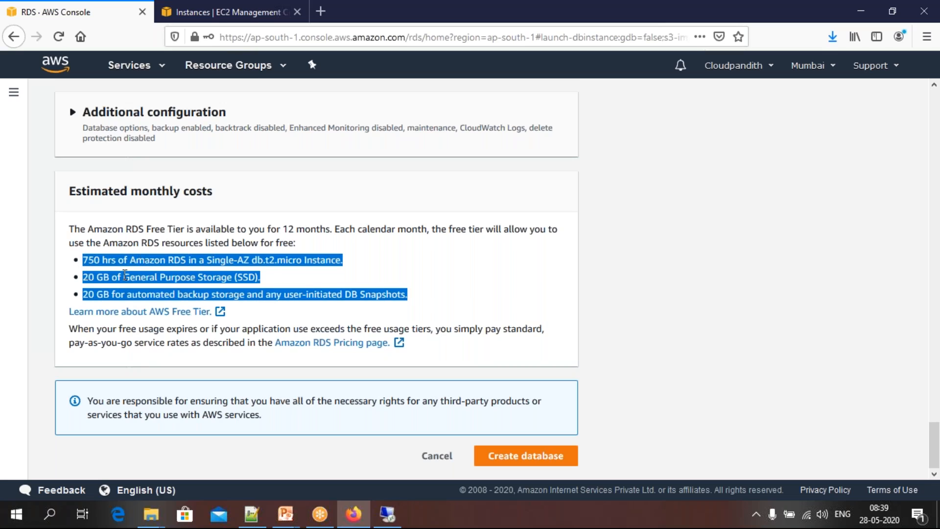
{"action": "left_click", "coordinate": [421, 296]}
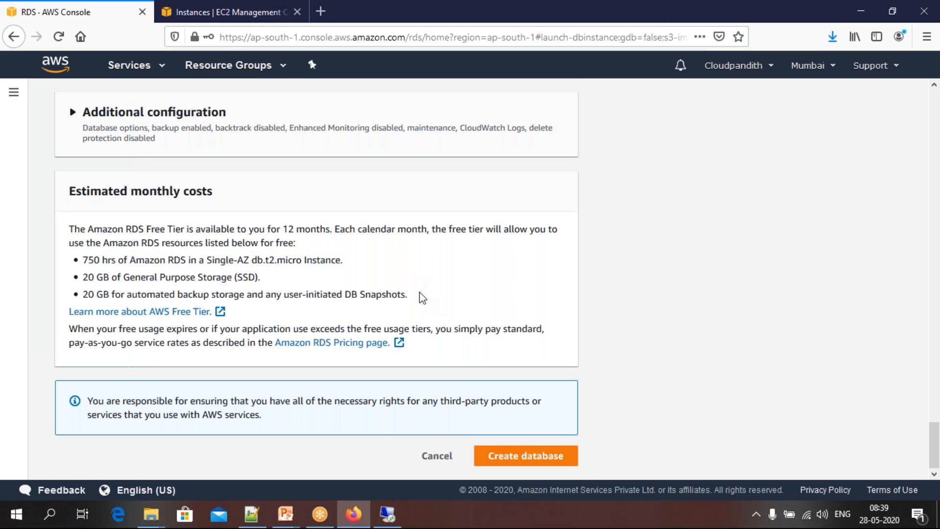
Create the cloudpandith-mariadb database and switch to the PowerPoint slide show of the RDS MariaDB lab
{"action": "left_click", "coordinate": [522, 462]}
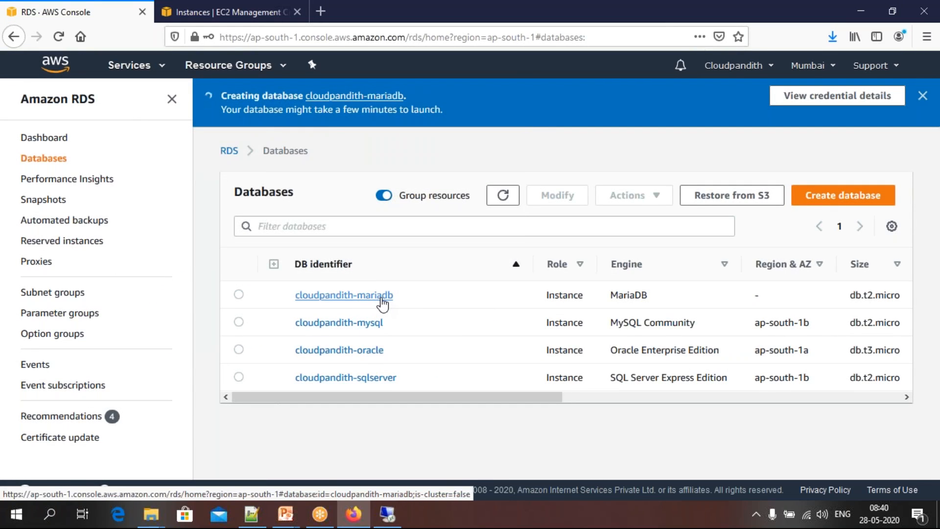
{"action": "mouse_move", "coordinate": [286, 514]}
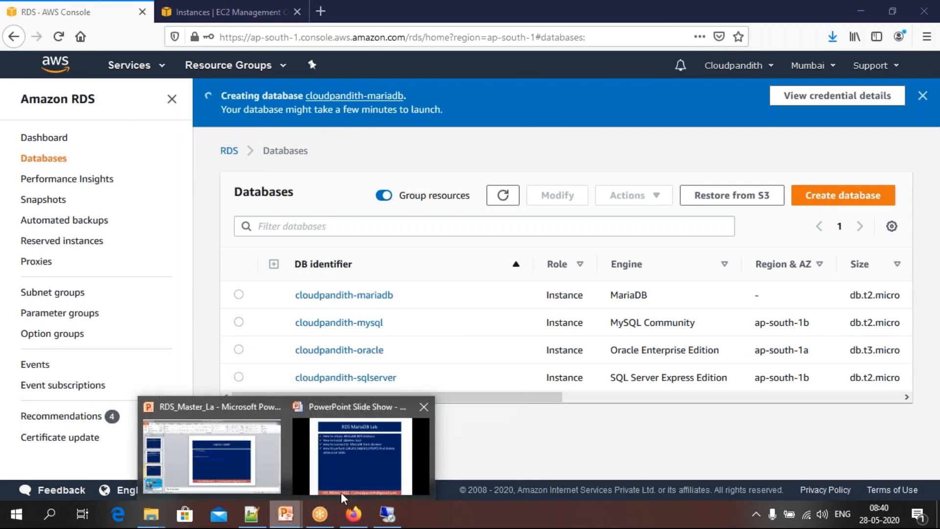
{"action": "left_click", "coordinate": [361, 455]}
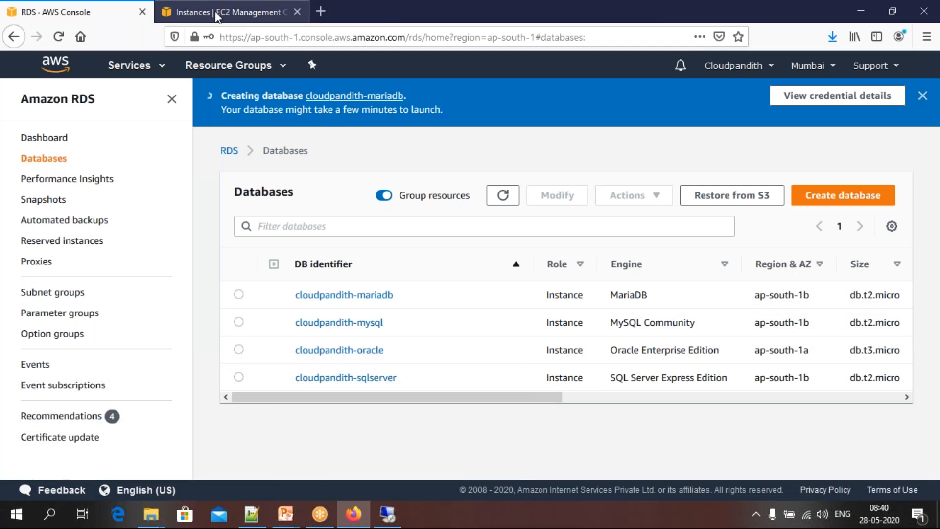
Switch to the EC2 instances page, dismiss the connection details and start launching a new instance
{"action": "left_click", "coordinate": [216, 14]}
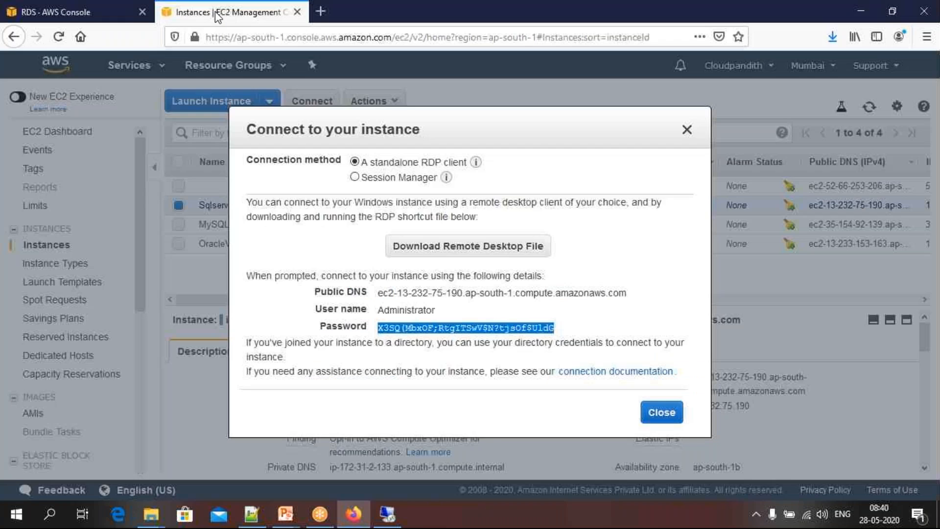
{"action": "left_click", "coordinate": [687, 130]}
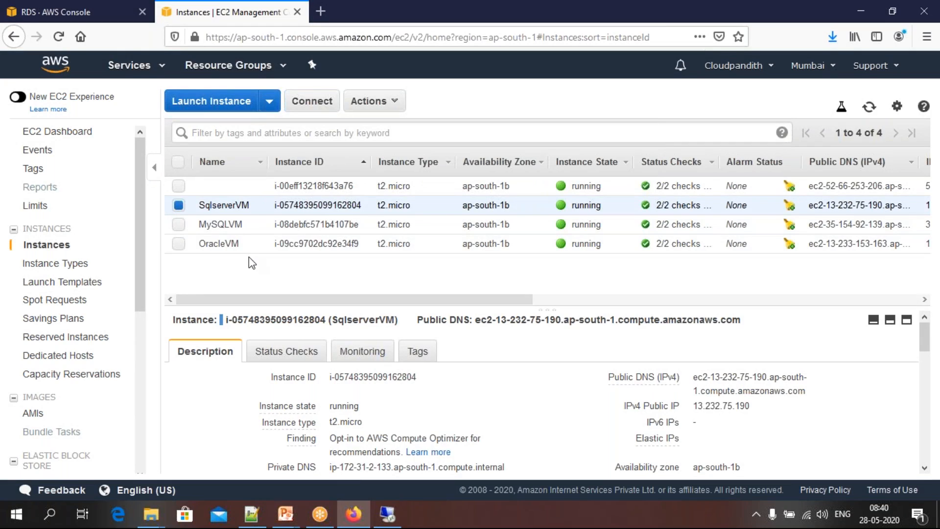
{"action": "left_click", "coordinate": [226, 103]}
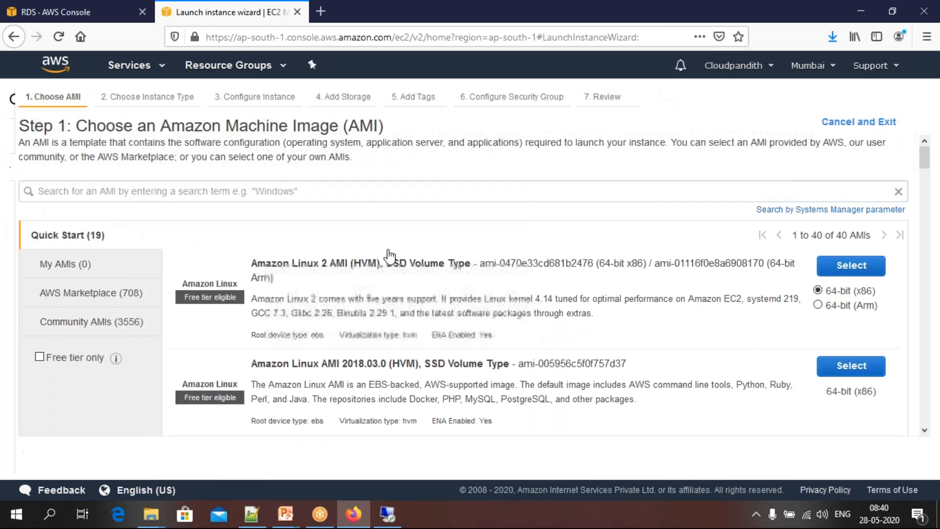
Search the machine images for "windows" and select Microsoft Windows Server 2019 Base
{"action": "left_click", "coordinate": [234, 190]}
{"action": "type", "text": "win"}
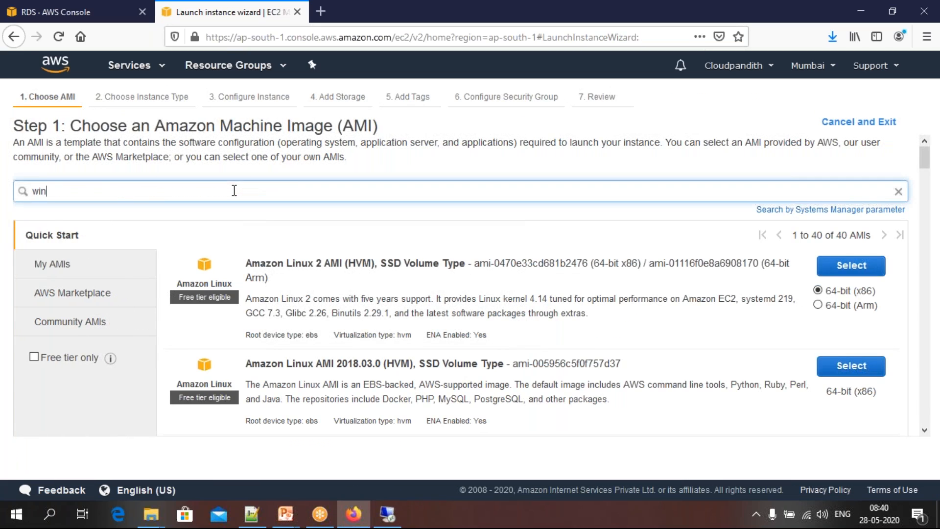
{"action": "type", "text": "dows"}
{"action": "key", "text": "Return"}
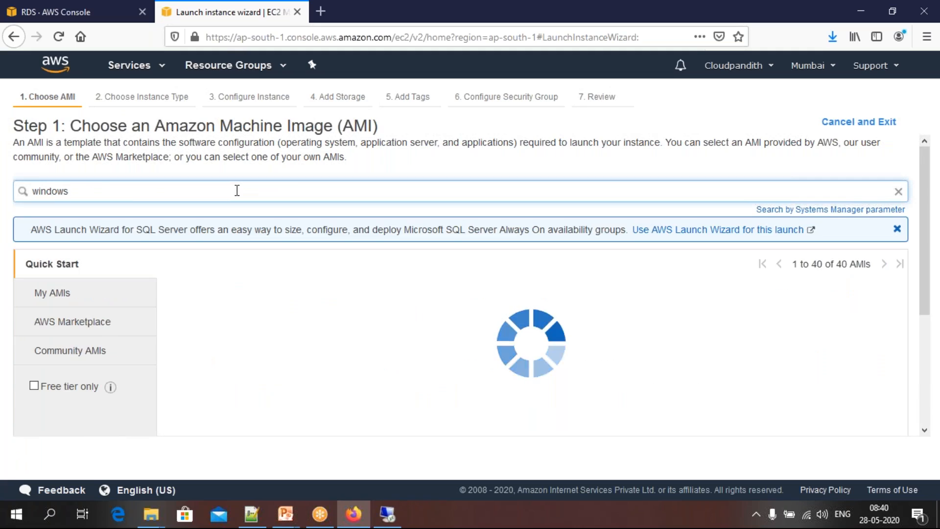
{"action": "left_click", "coordinate": [859, 299]}
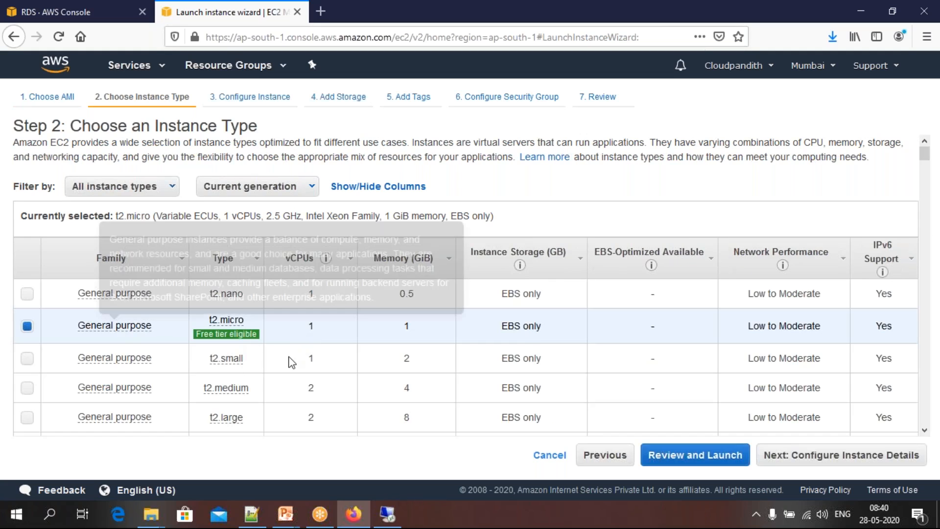
Accept the t2.micro instance type, the default instance details with the subnet's public IP setting, and the default 30 GiB root volume
{"action": "left_click", "coordinate": [834, 460]}
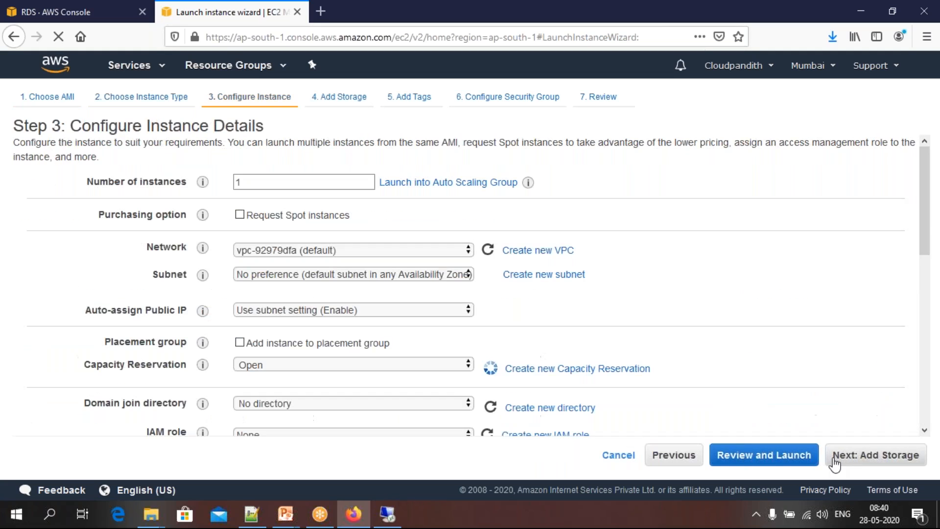
{"action": "left_click", "coordinate": [293, 310]}
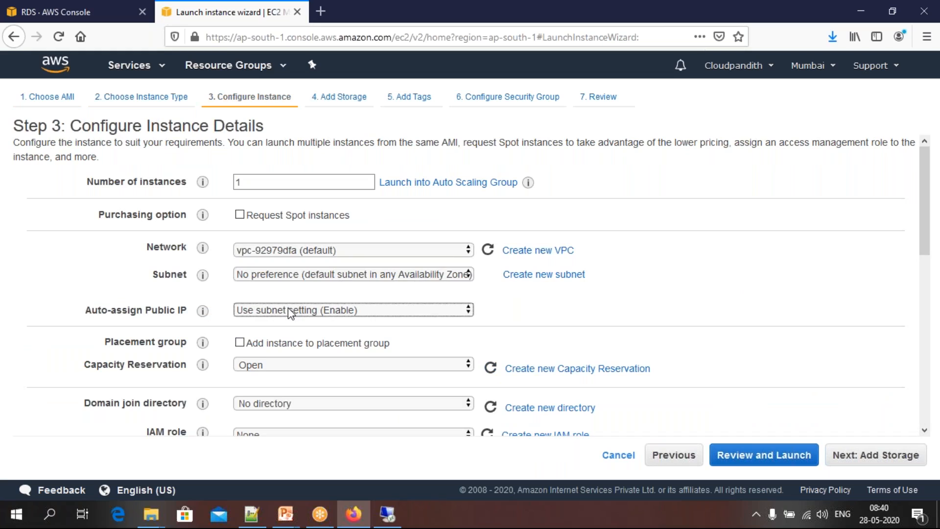
{"action": "left_click", "coordinate": [272, 343]}
{"action": "left_click", "coordinate": [830, 456]}
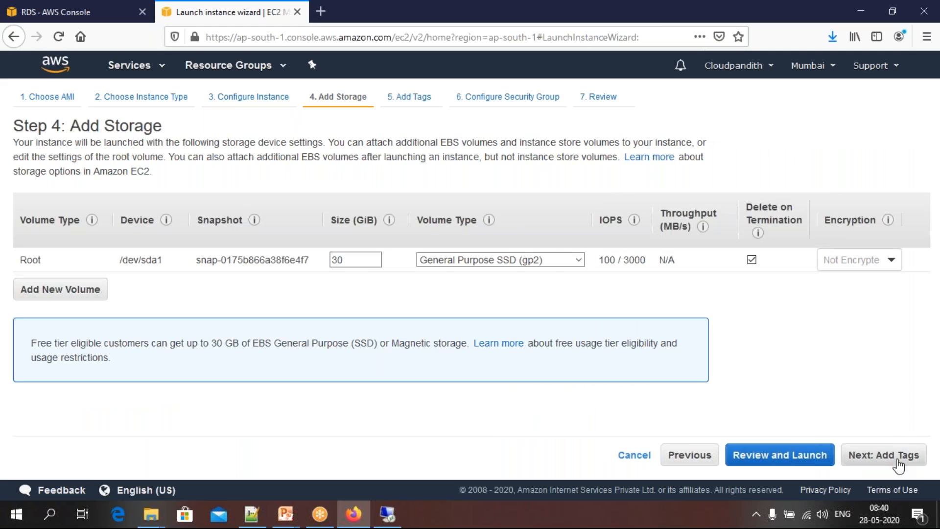
{"action": "left_click", "coordinate": [883, 454]}
Add a tag with key Name and value MariaDBVM, and continue to the security group configuration
{"action": "left_click", "coordinate": [39, 314]}
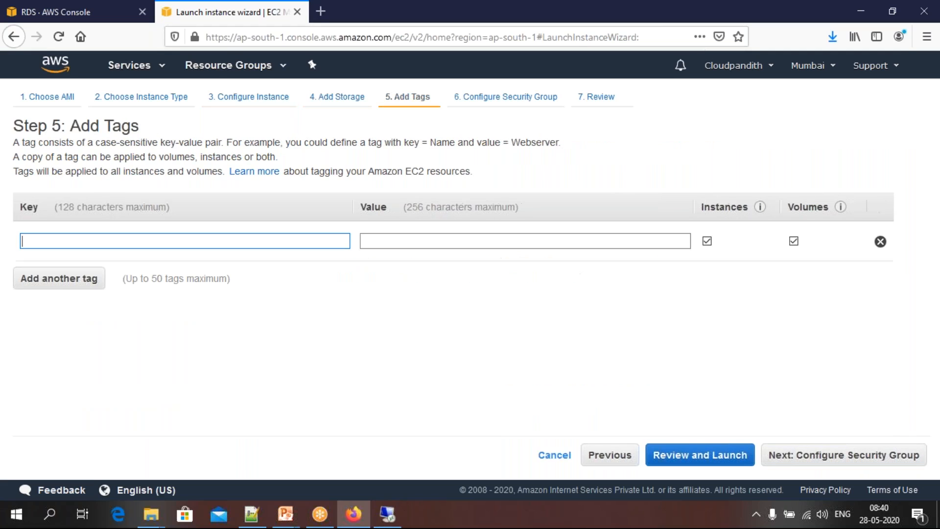
{"action": "type", "text": "Name"}
{"action": "key", "text": "Tab"}
{"action": "type", "text": "MariaDB"}
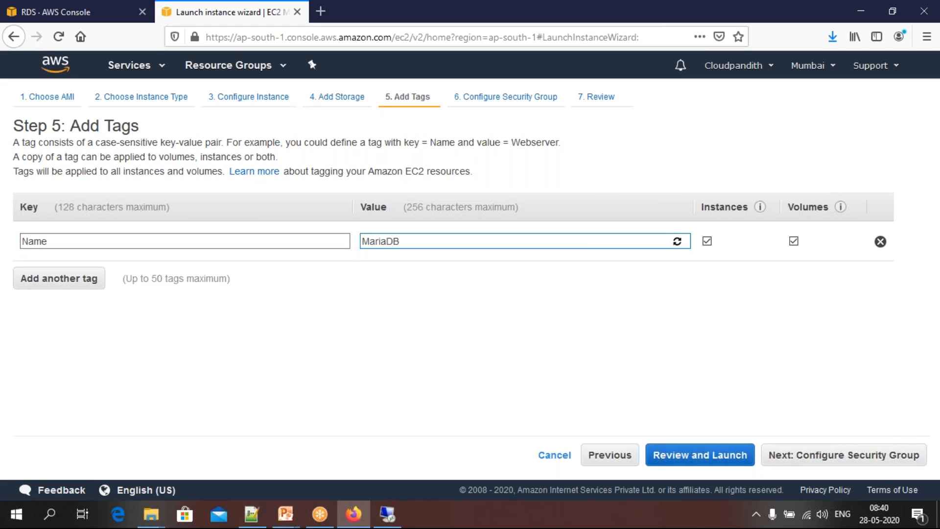
{"action": "type", "text": "VM"}
{"action": "left_click", "coordinate": [824, 456]}
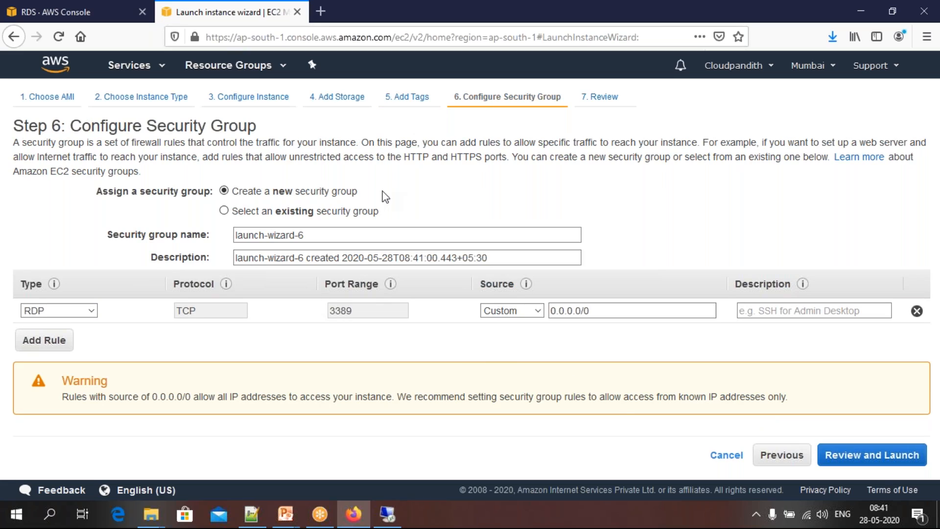
Accept the new security group with its RDP rule, proceed to launch, and name a new key pair mariadbvm
{"action": "left_click", "coordinate": [864, 461]}
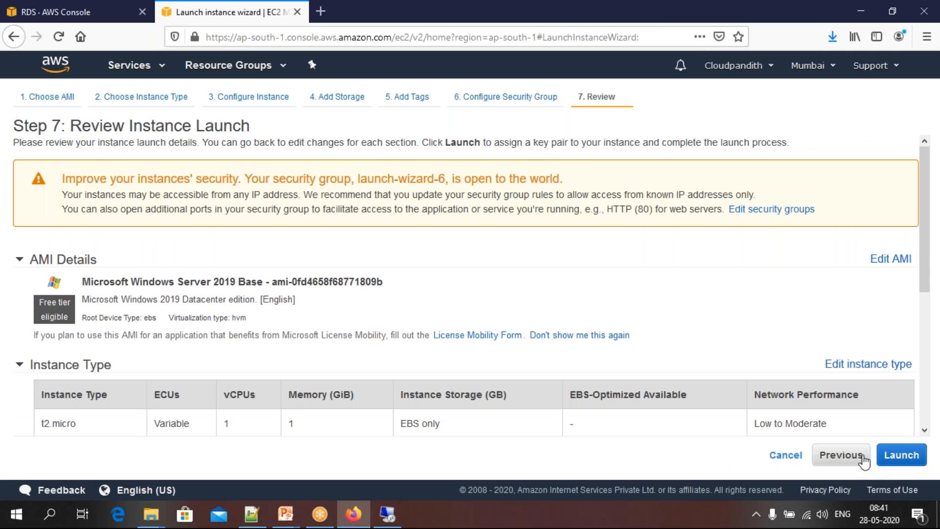
{"action": "left_click", "coordinate": [912, 457]}
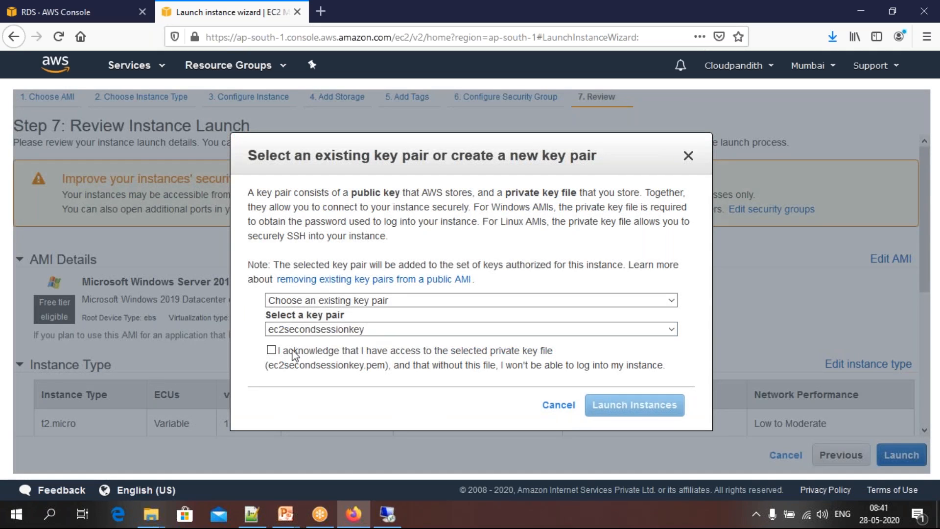
{"action": "left_click", "coordinate": [297, 303]}
{"action": "left_click", "coordinate": [291, 331]}
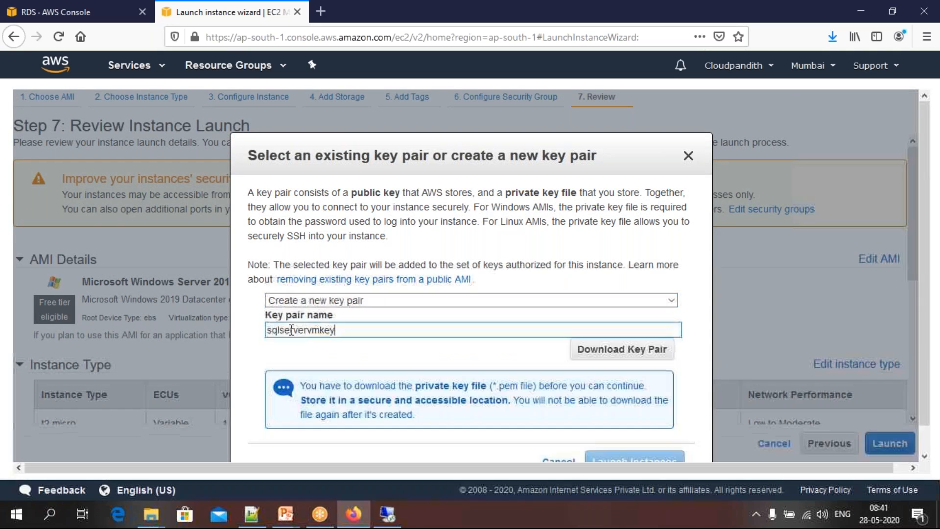
{"action": "left_click_drag", "start_coordinate": [335, 334], "coordinate": [239, 336]}
{"action": "key", "text": "BackSpace"}
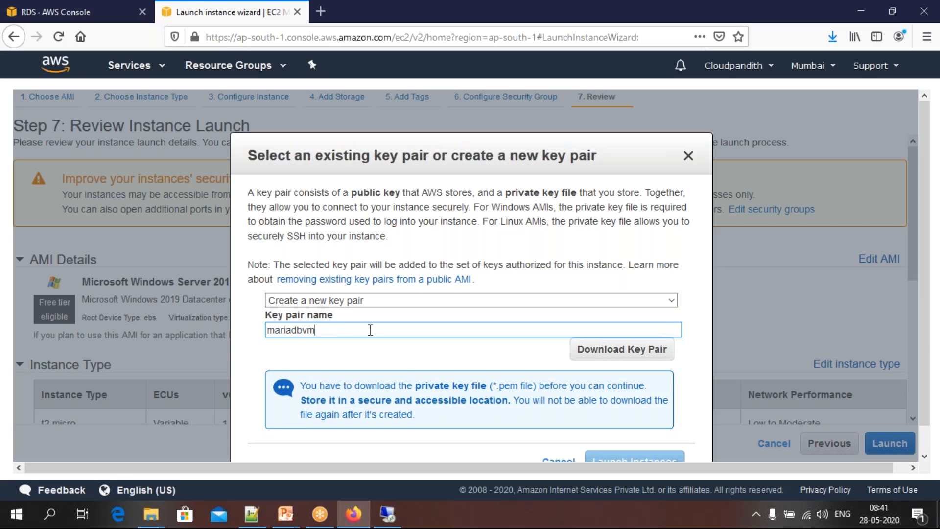
Download and save the key file mariadbvm.pem, and launch the instance
{"action": "left_click", "coordinate": [619, 350]}
{"action": "scroll", "coordinate": [619, 354], "scroll_direction": "down", "scroll_amount": 1}
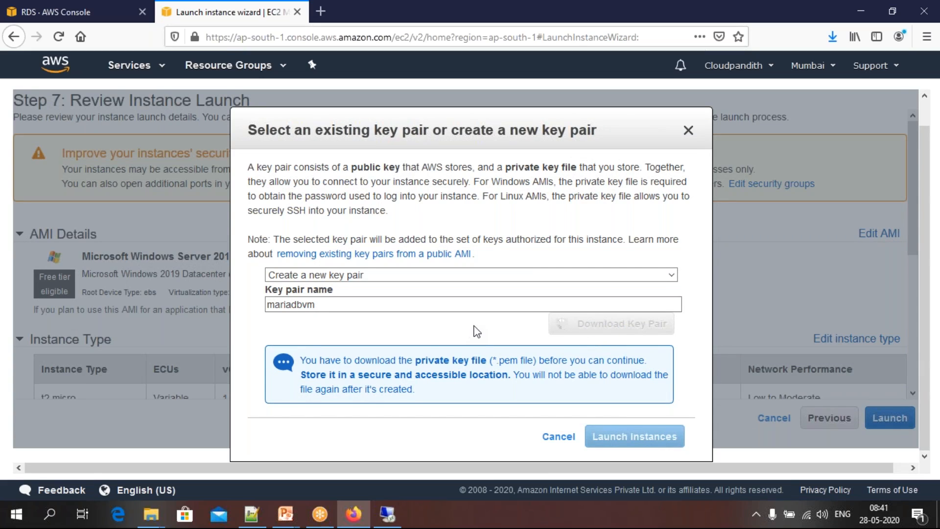
{"action": "left_click_drag", "start_coordinate": [341, 361], "coordinate": [487, 364]}
{"action": "left_click", "coordinate": [487, 365]}
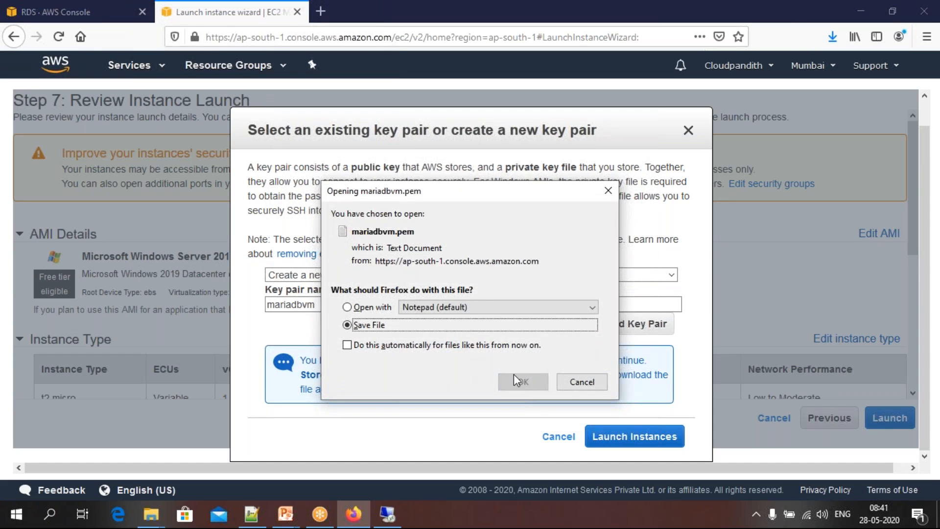
{"action": "left_click", "coordinate": [525, 382]}
{"action": "left_click", "coordinate": [602, 436]}
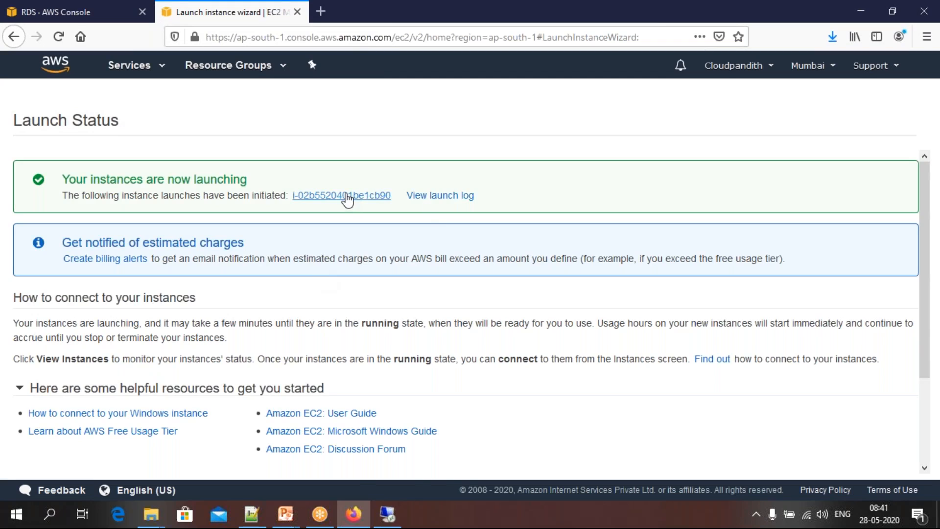
Open the launched instance in the instances list and clear the search filter to list all instances
{"action": "left_click", "coordinate": [348, 195]}
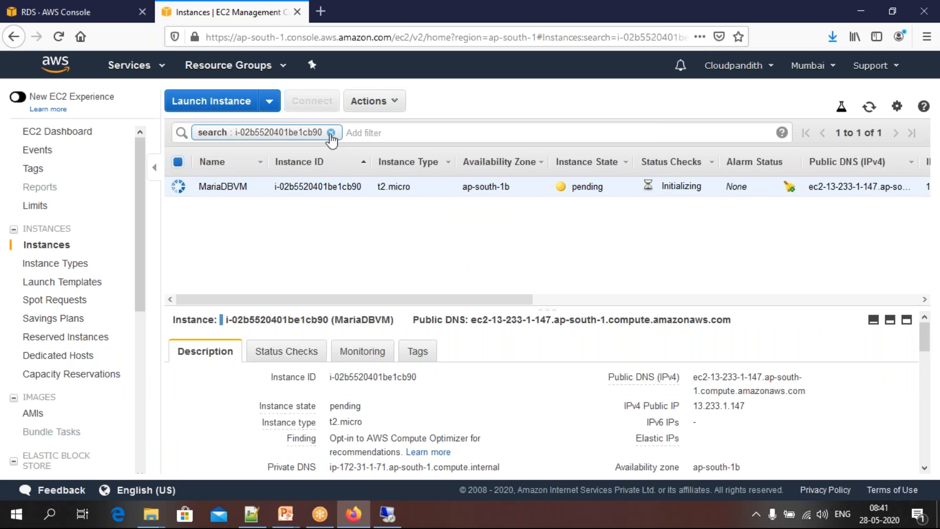
{"action": "left_click", "coordinate": [331, 133]}
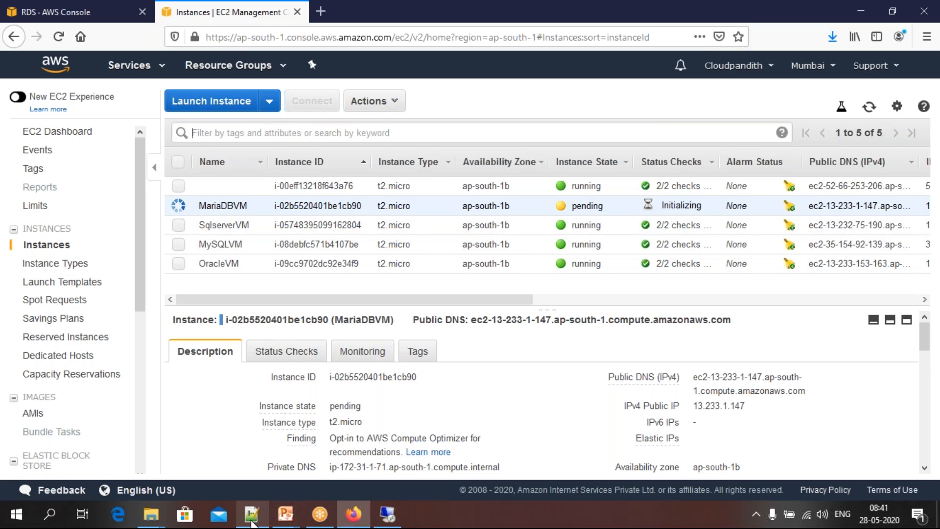
{"action": "mouse_move", "coordinate": [253, 524]}
{"action": "left_click", "coordinate": [252, 524]}
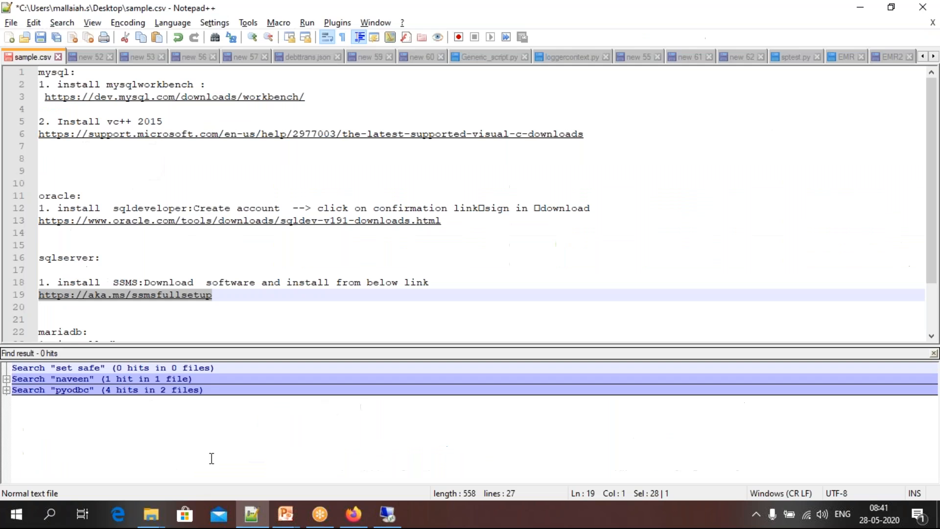
{"action": "left_click", "coordinate": [251, 517]}
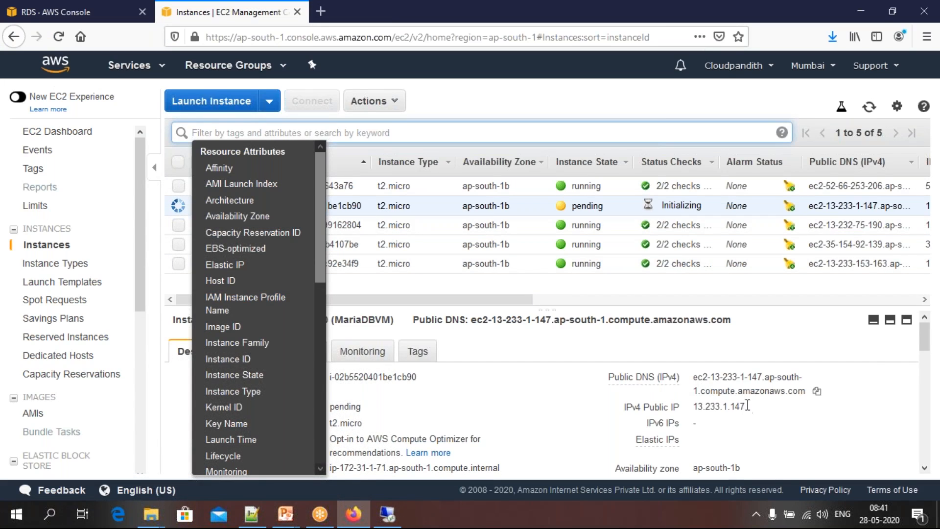
Copy MariaDBVM's IPv4 public IP, enter 13.233.1.147 as the computer in Remote Desktop Connection, and expand its logon options
{"action": "left_click", "coordinate": [756, 406]}
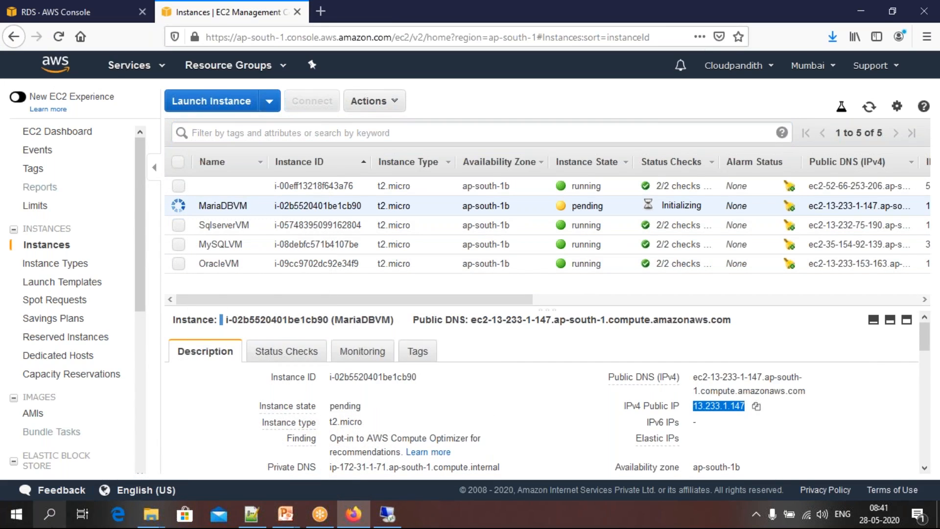
{"action": "left_click", "coordinate": [49, 514]}
{"action": "type", "text": "remote"}
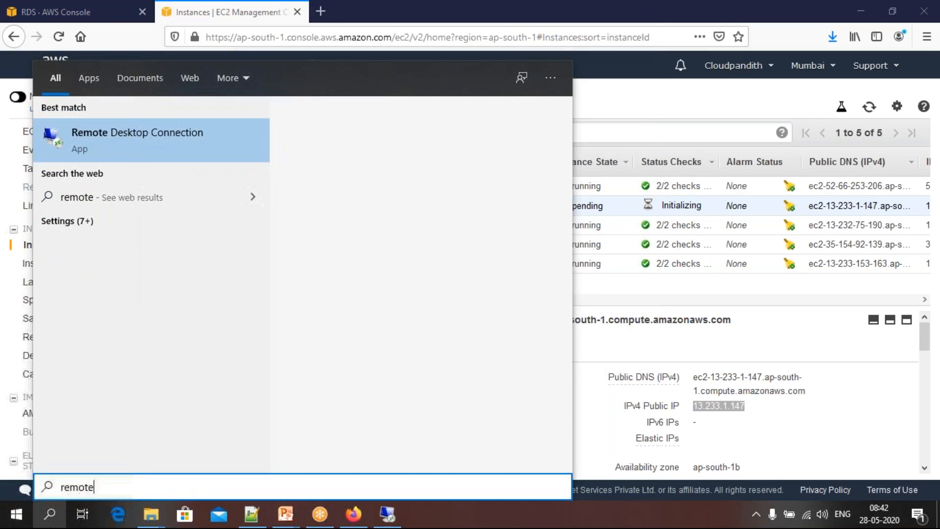
{"action": "key", "text": "Return"}
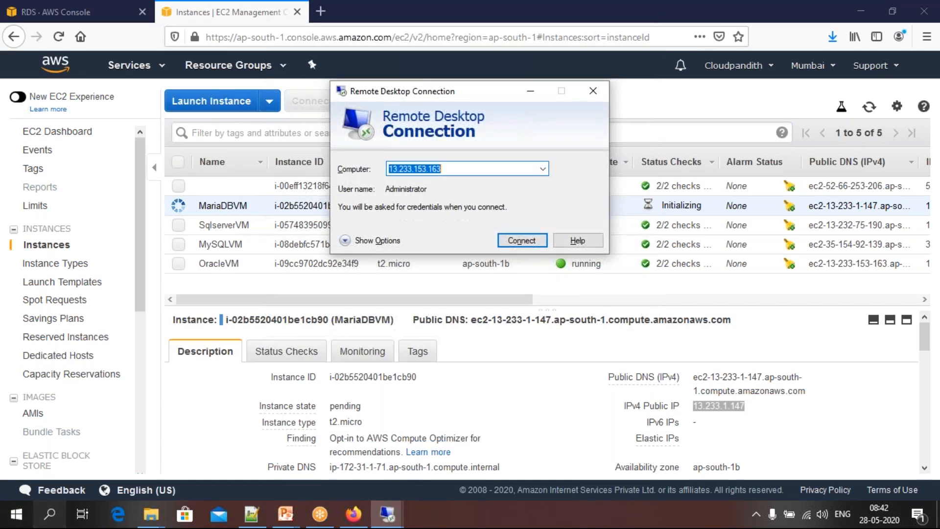
{"action": "key", "text": "BackSpace"}
{"action": "key", "text": "ctrl+v"}
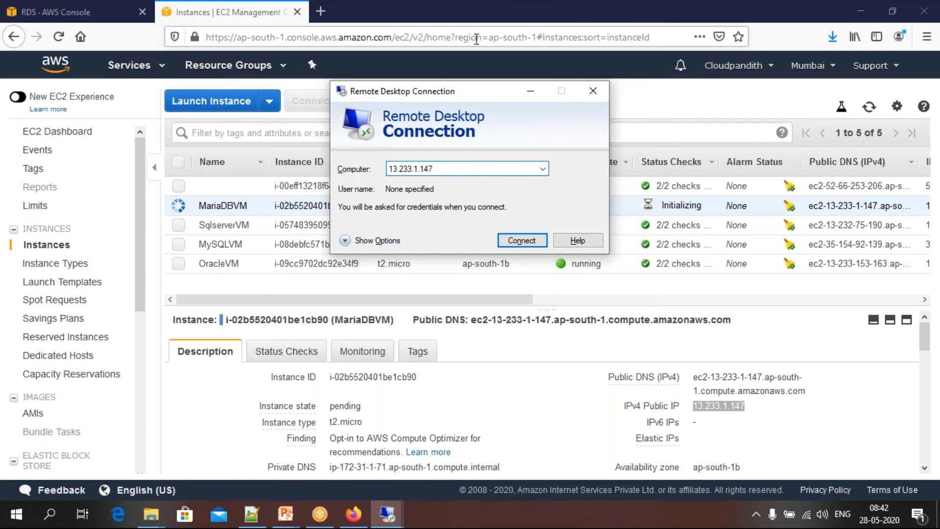
{"action": "left_click", "coordinate": [438, 19]}
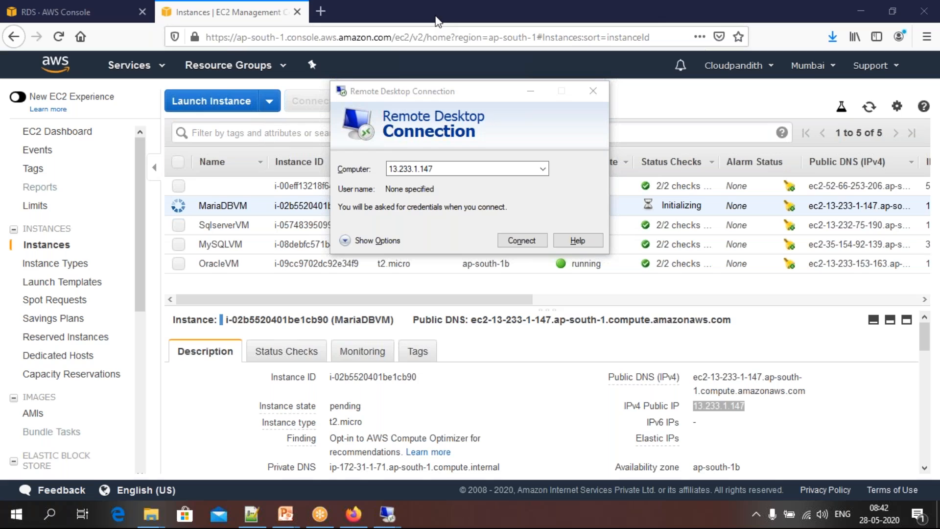
{"action": "left_click", "coordinate": [345, 240]}
{"action": "left_click", "coordinate": [446, 237]}
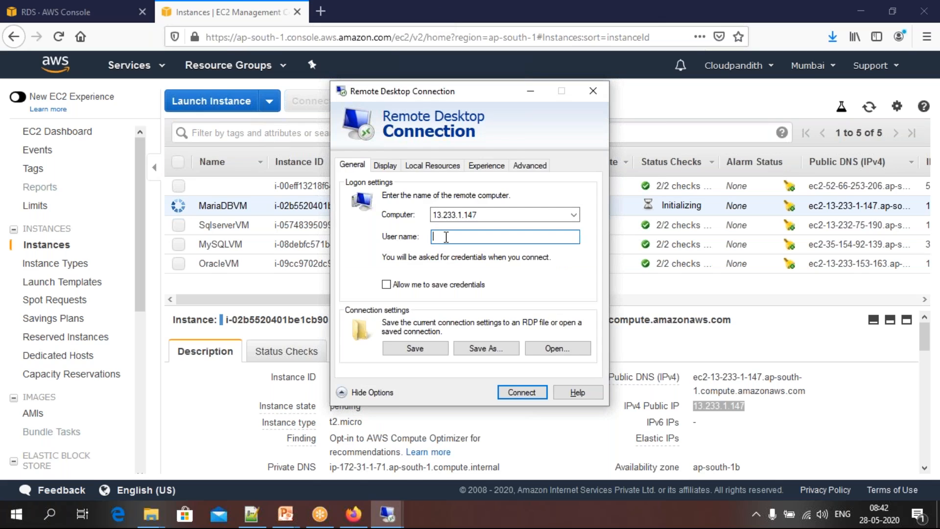
Switch back to the EC2 console, refresh the instances list, and open the connection details for MariaDBVM
{"action": "left_click", "coordinate": [212, 381]}
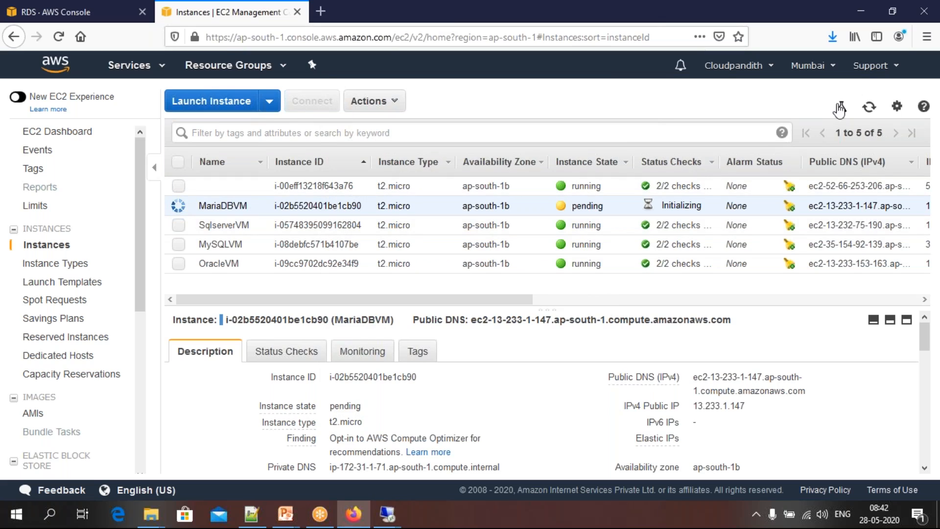
{"action": "left_click", "coordinate": [868, 109]}
{"action": "left_click", "coordinate": [866, 109]}
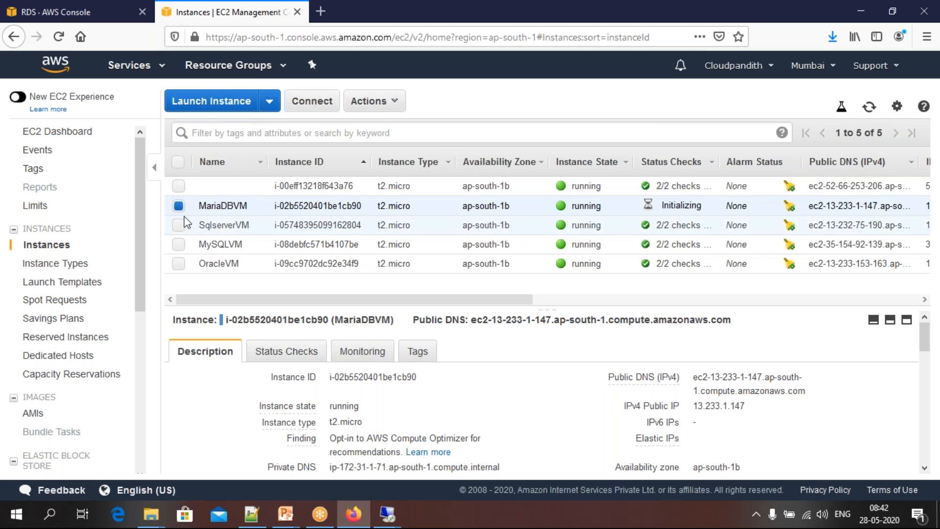
{"action": "left_click", "coordinate": [314, 102]}
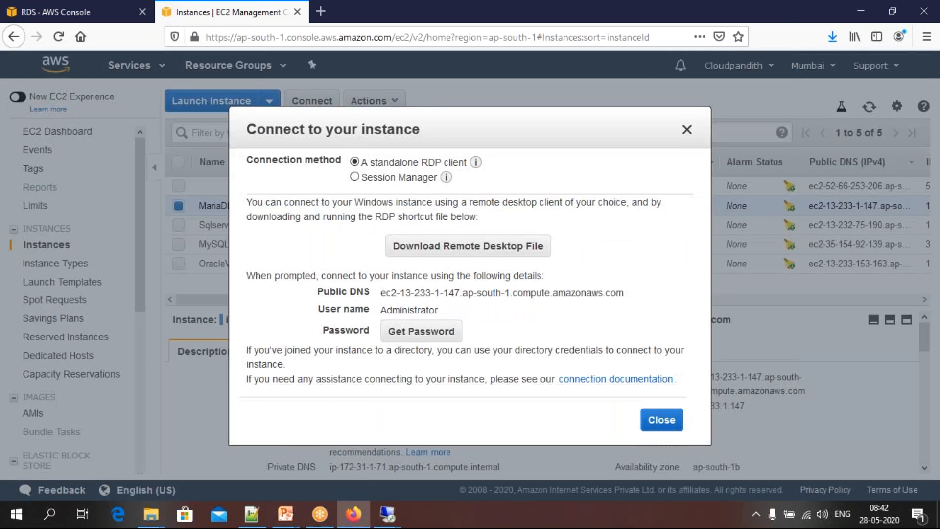
Copy the user name Administrator from the connection details into Remote Desktop Connection and start connecting to the instance
{"action": "double_click", "coordinate": [411, 310]}
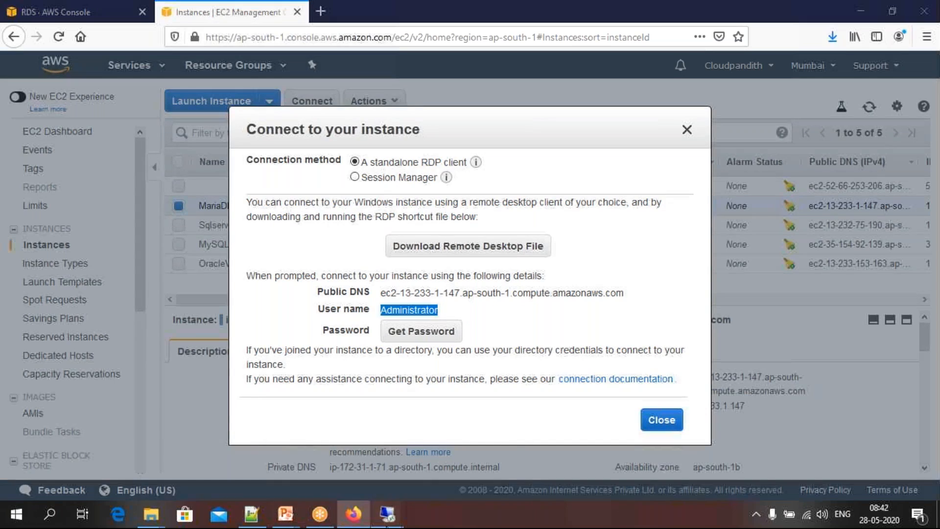
{"action": "mouse_move", "coordinate": [387, 513]}
{"action": "left_click", "coordinate": [457, 465]}
{"action": "key", "text": "ctrl+v"}
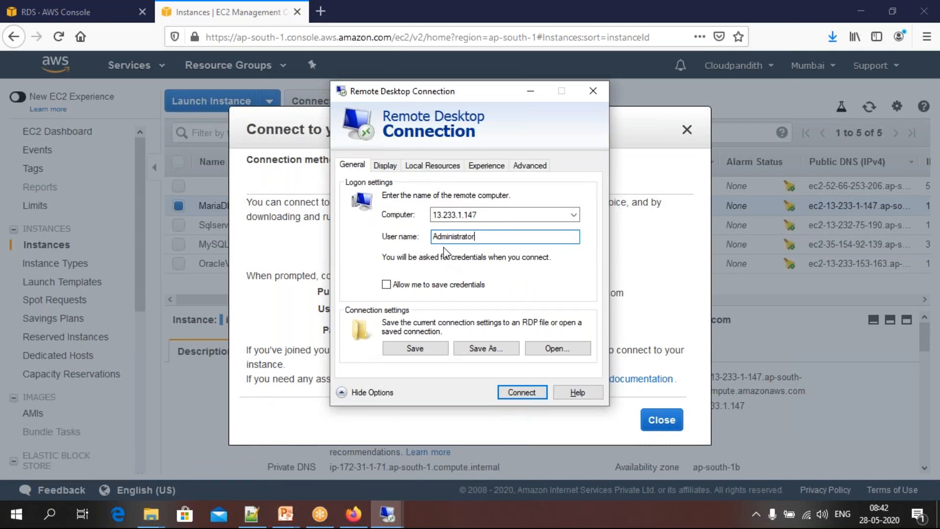
{"action": "left_click", "coordinate": [516, 389]}
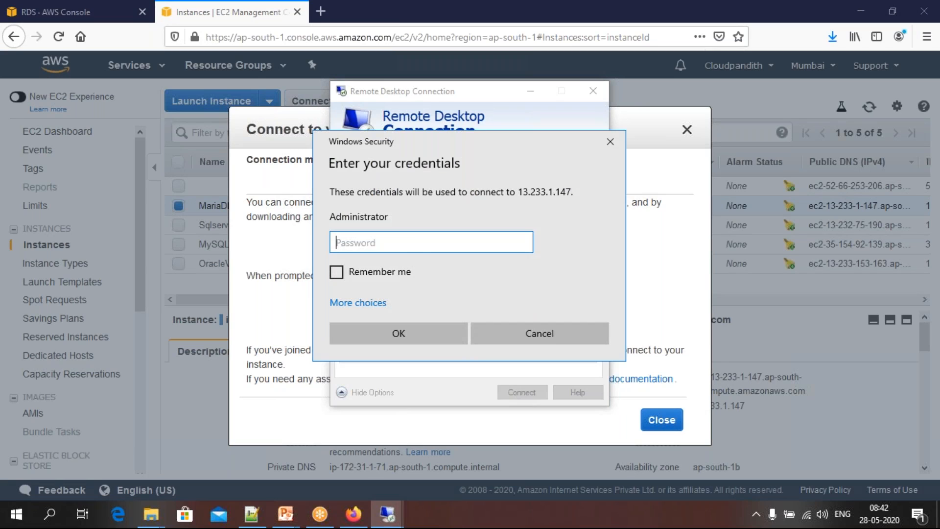
Transfer the key file mariadbvm.pem from the Downloads folder to the Keys folder on the desktop
{"action": "left_click", "coordinate": [264, 251]}
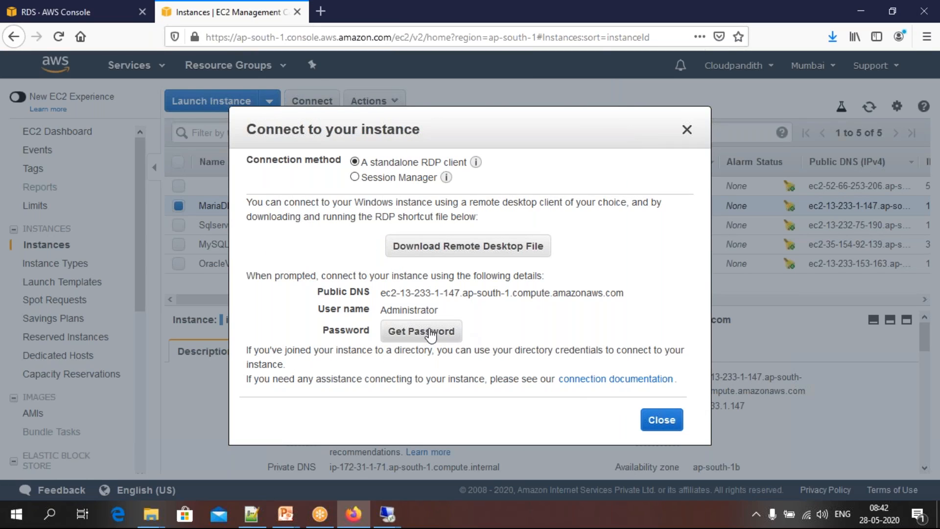
{"action": "key", "text": "super+d"}
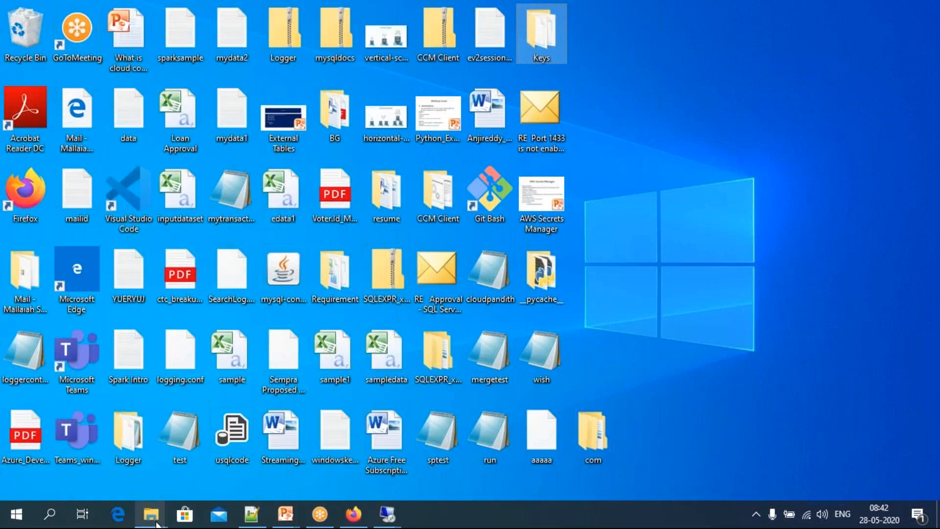
{"action": "mouse_move", "coordinate": [151, 514]}
{"action": "left_click", "coordinate": [78, 470]}
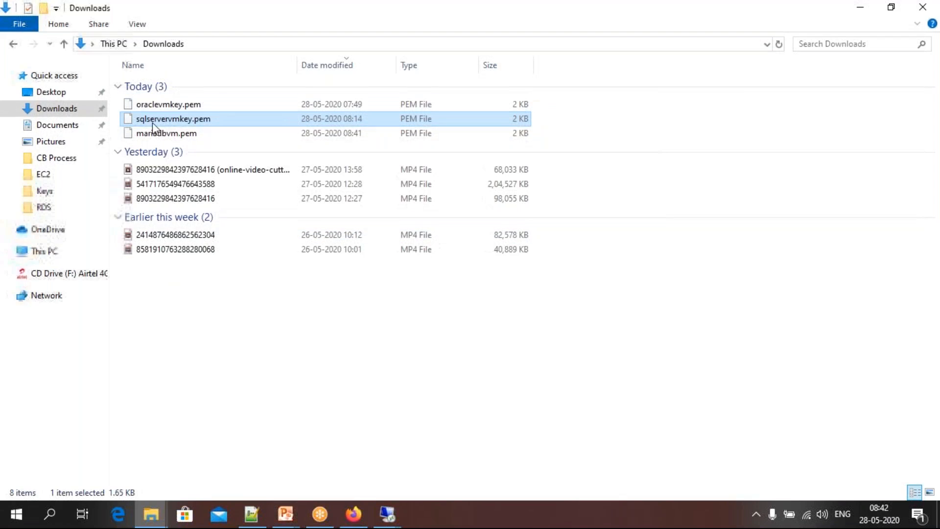
{"action": "left_click", "coordinate": [164, 133]}
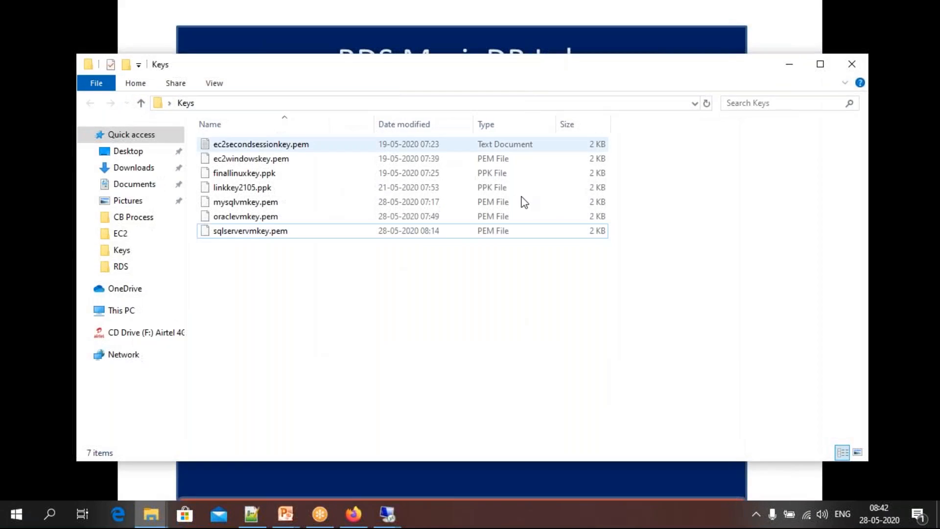
{"action": "key", "text": "ctrl+v"}
{"action": "left_click", "coordinate": [282, 280]}
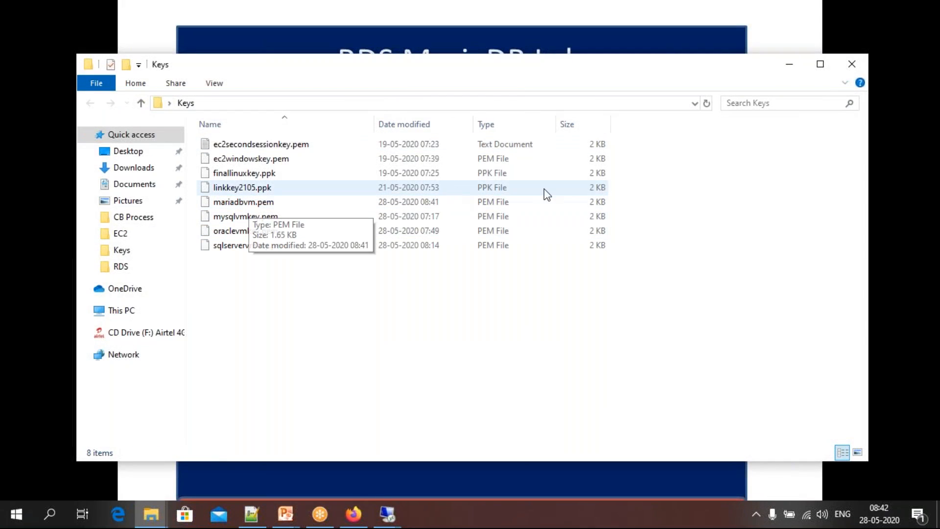
{"action": "left_click", "coordinate": [792, 64]}
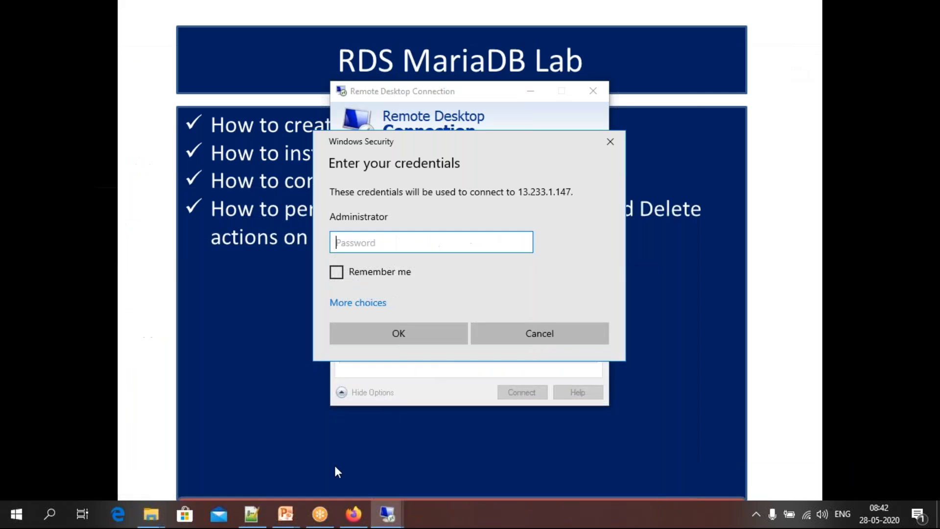
Try to retrieve MariaDBVM's administrator password in the EC2 console, retrying the request, and close the connection dialog
{"action": "left_click", "coordinate": [353, 513]}
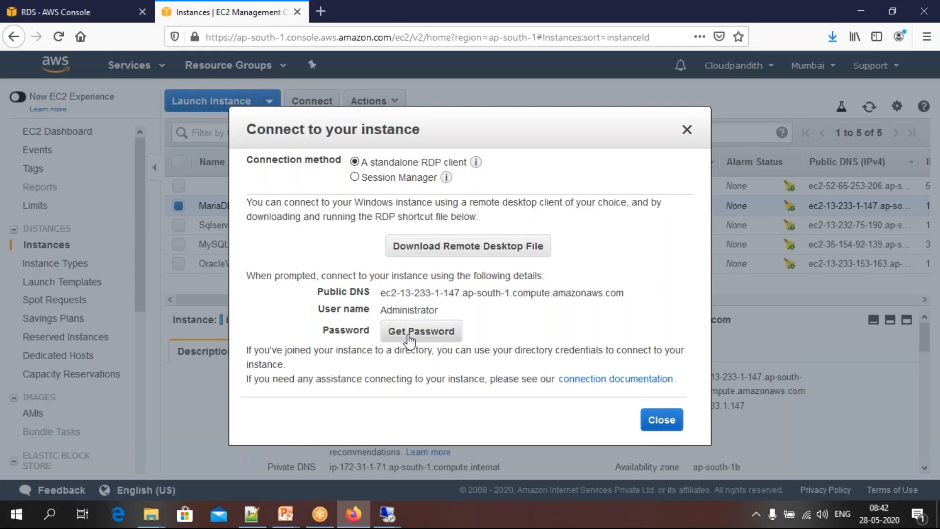
{"action": "left_click", "coordinate": [409, 332]}
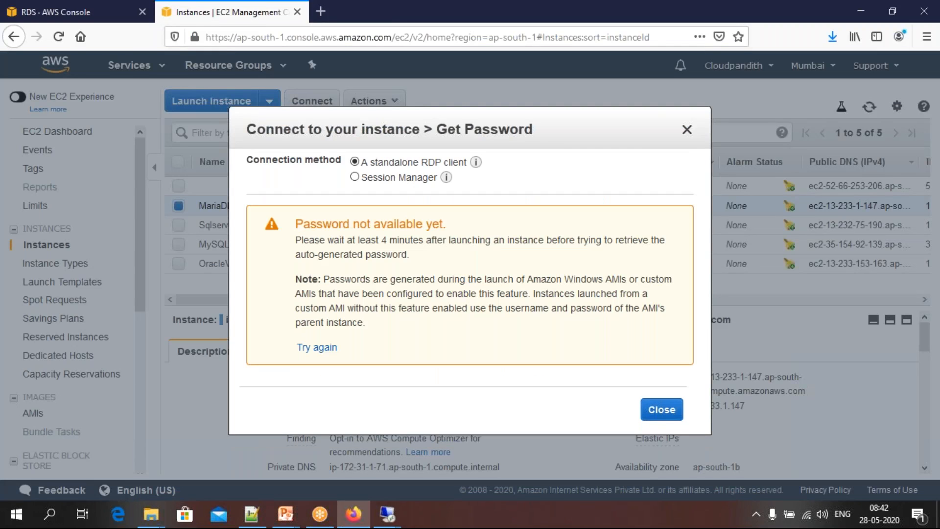
{"action": "left_click_drag", "start_coordinate": [301, 240], "coordinate": [396, 244]}
{"action": "left_click", "coordinate": [424, 260]}
{"action": "left_click", "coordinate": [323, 348]}
{"action": "left_click", "coordinate": [879, 519]}
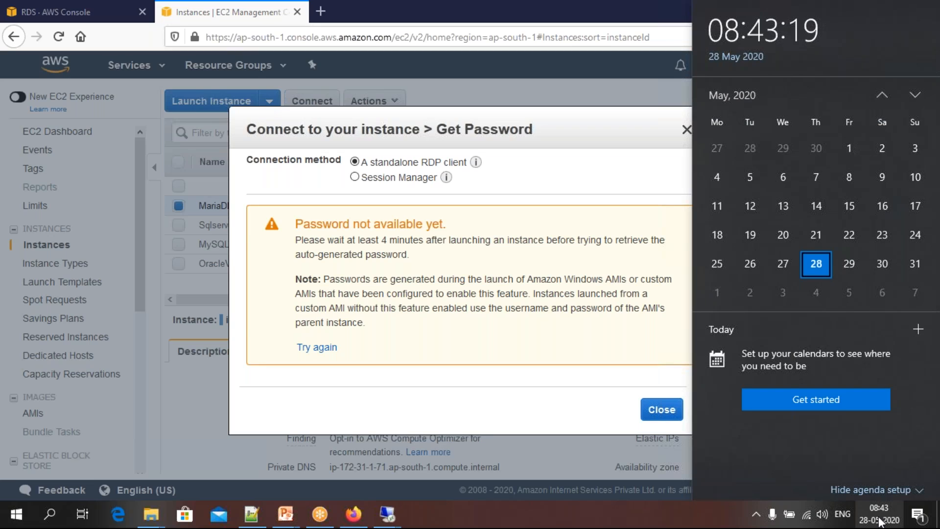
{"action": "left_click", "coordinate": [879, 521]}
{"action": "left_click", "coordinate": [324, 348]}
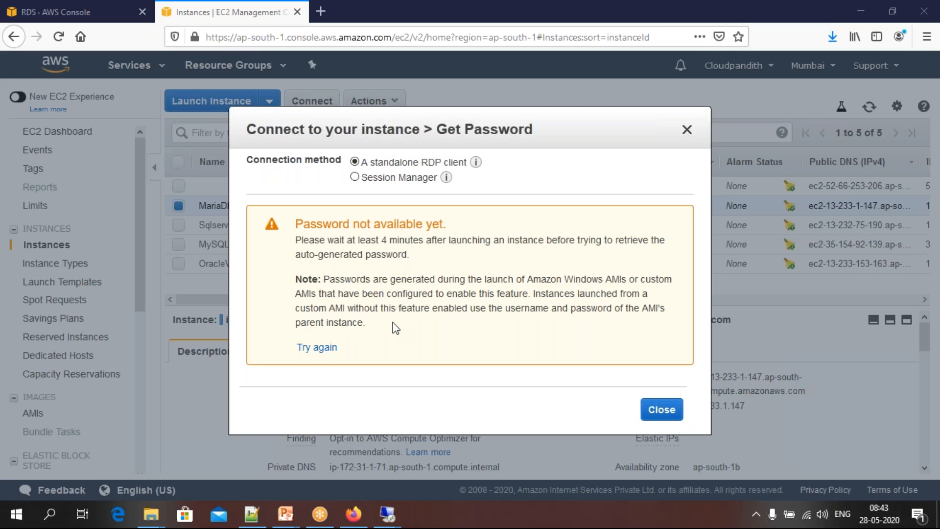
{"action": "left_click", "coordinate": [317, 347]}
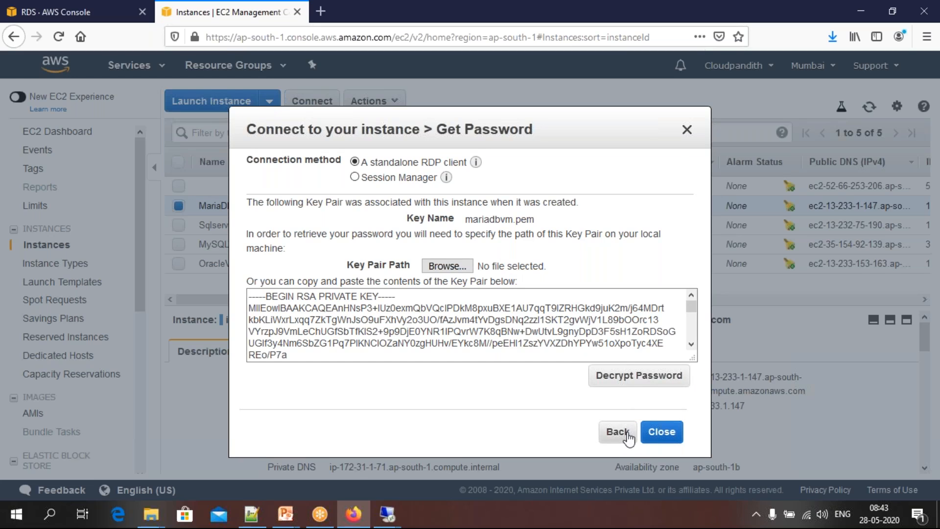
{"action": "left_click", "coordinate": [659, 432]}
Open MariaDBVM's connection details and decrypt its administrator password using mariadbvm.pem from the Keys folder
{"action": "left_click", "coordinate": [321, 105]}
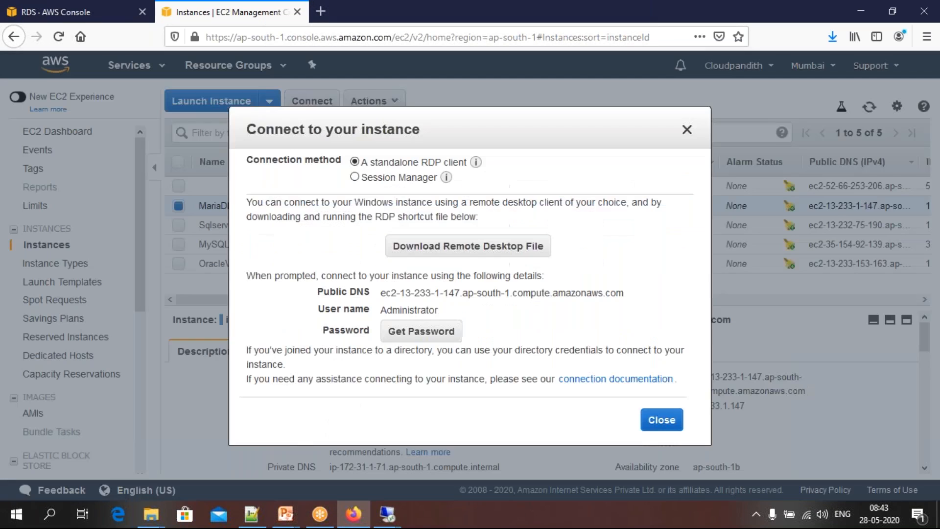
{"action": "double_click", "coordinate": [404, 308]}
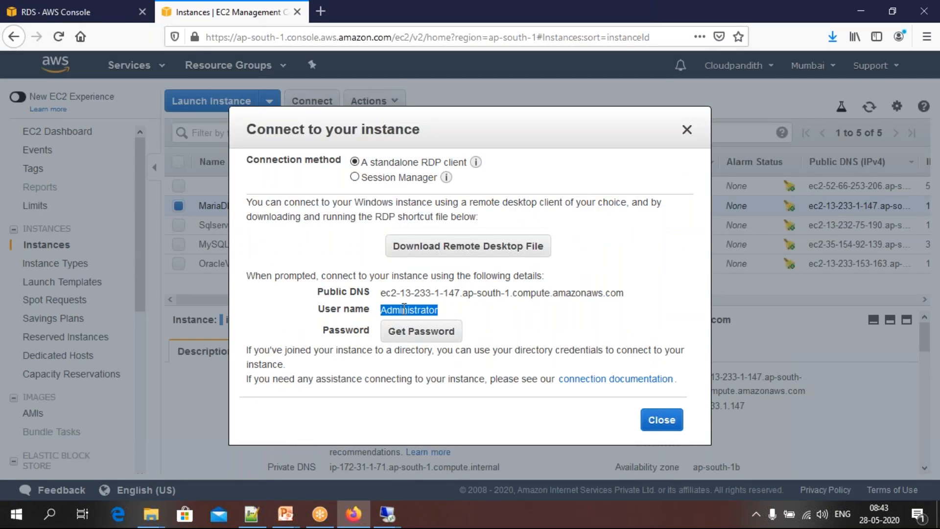
{"action": "left_click", "coordinate": [412, 331]}
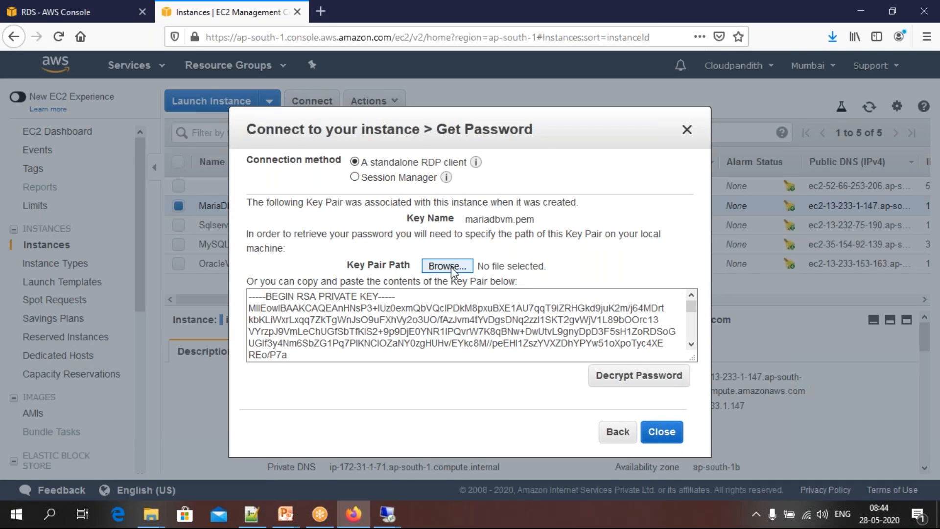
{"action": "left_click", "coordinate": [447, 266]}
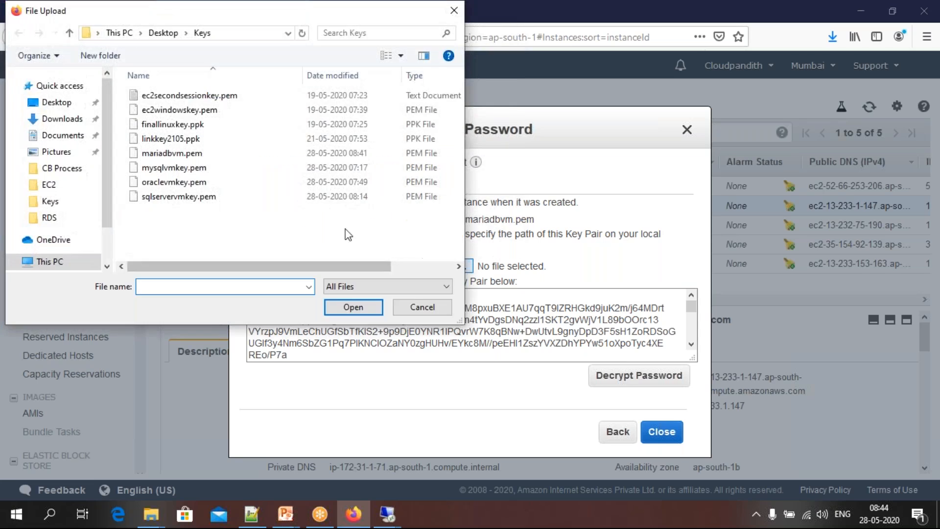
{"action": "left_click", "coordinate": [164, 153]}
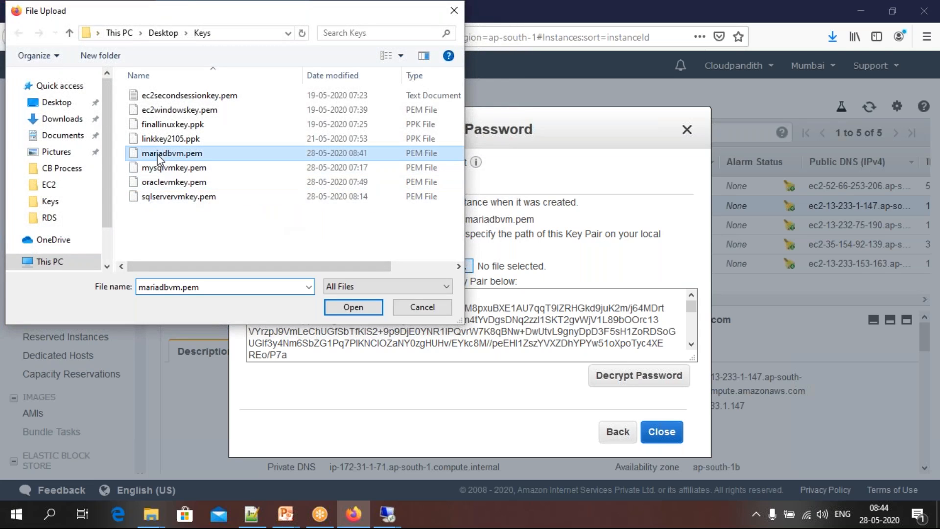
{"action": "left_click", "coordinate": [353, 308]}
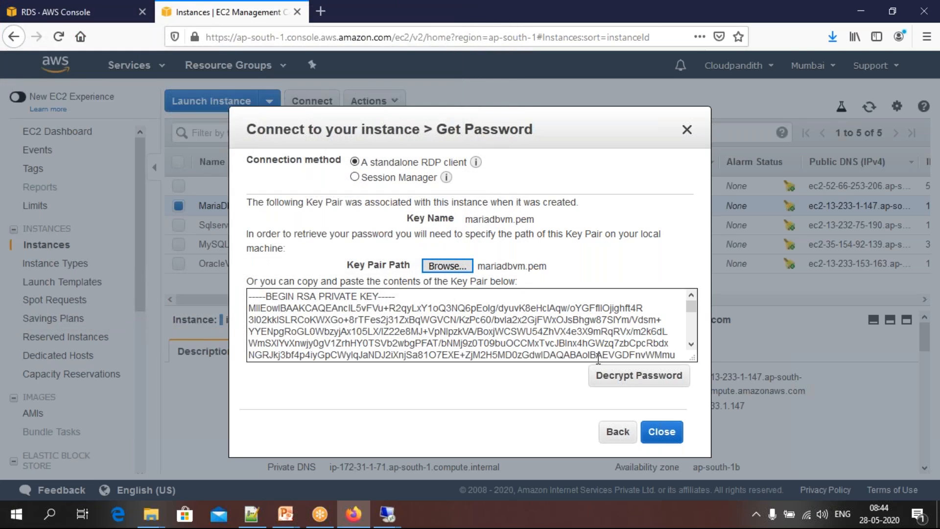
{"action": "left_click", "coordinate": [620, 380]}
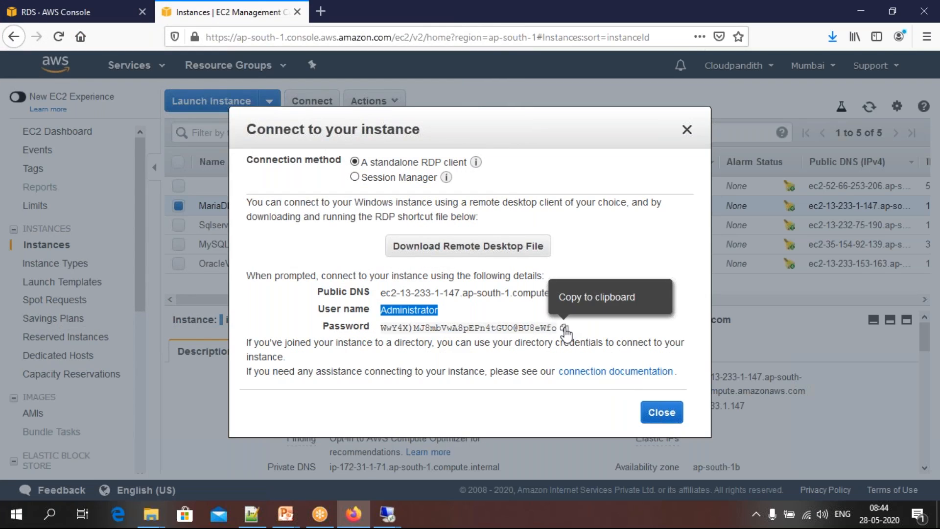
Copy the decrypted administrator password, paste it into the Remote Desktop credentials prompt, and submit it
{"action": "left_click", "coordinate": [564, 328]}
{"action": "left_click", "coordinate": [387, 514]}
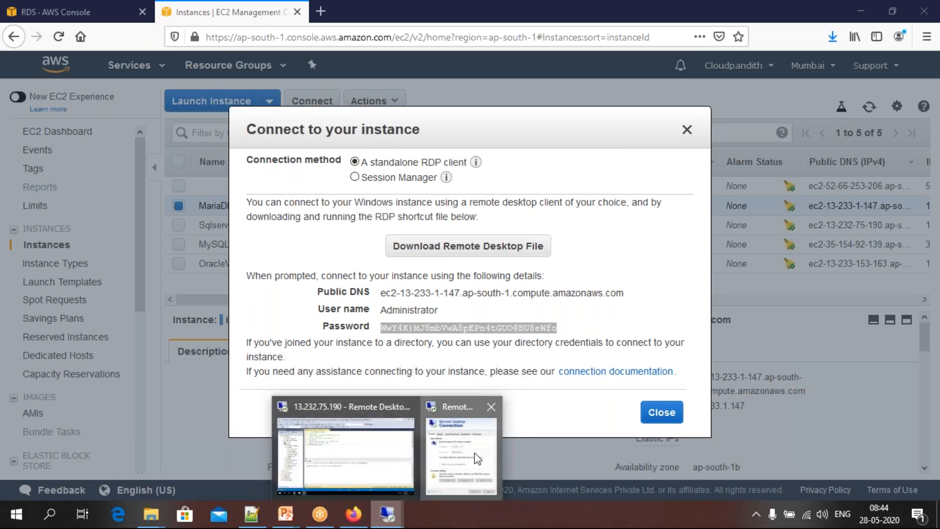
{"action": "left_click", "coordinate": [474, 453]}
{"action": "key", "text": "ctrl+v"}
{"action": "left_click", "coordinate": [375, 333]}
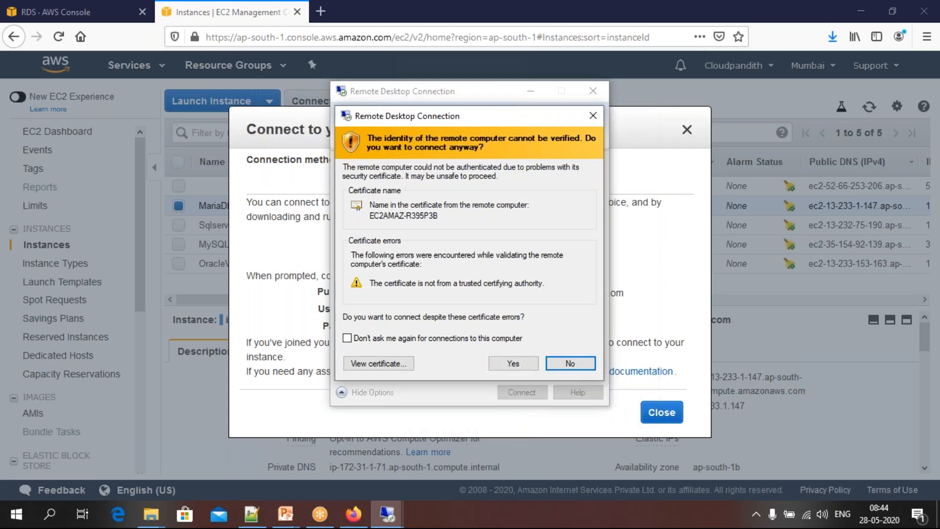
Accept the certificate warning to connect to MariaDBVM, close its connection details in the EC2 console, and return to the remote session
{"action": "left_click", "coordinate": [512, 363]}
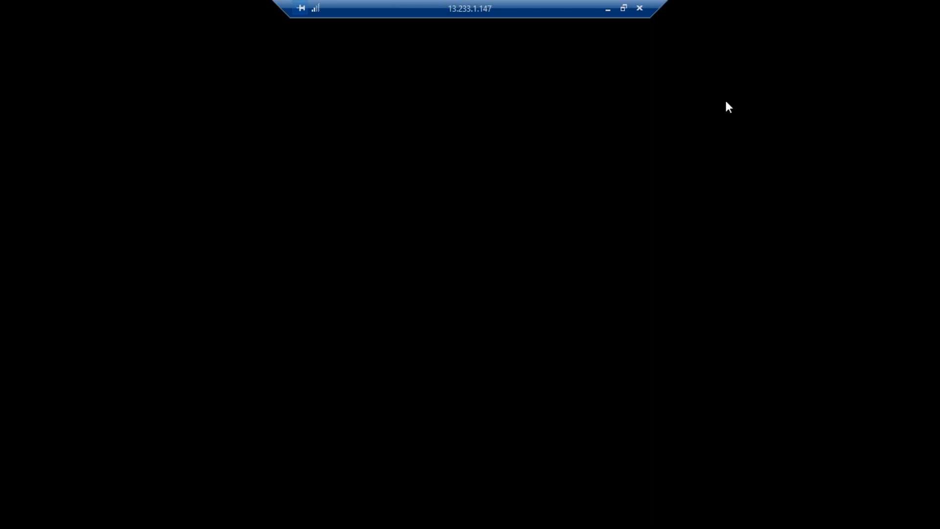
{"action": "left_click", "coordinate": [609, 11]}
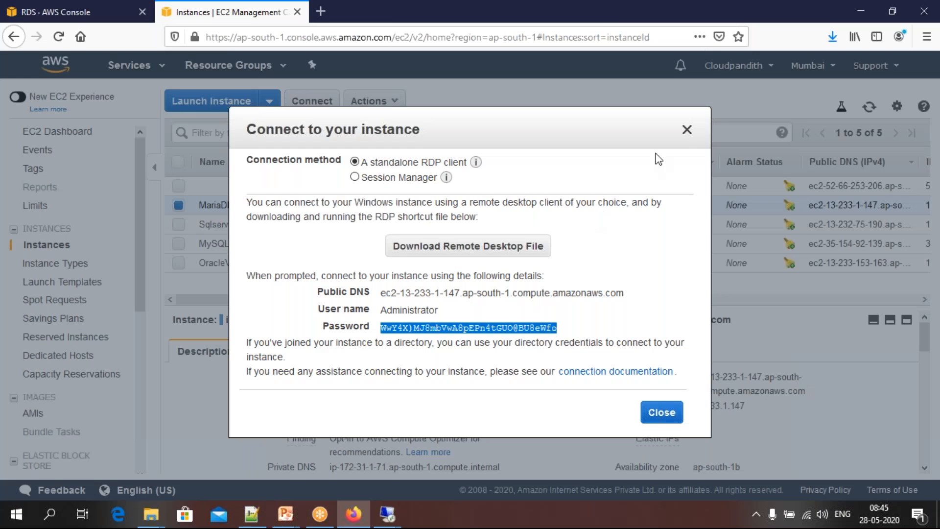
{"action": "left_click", "coordinate": [686, 130]}
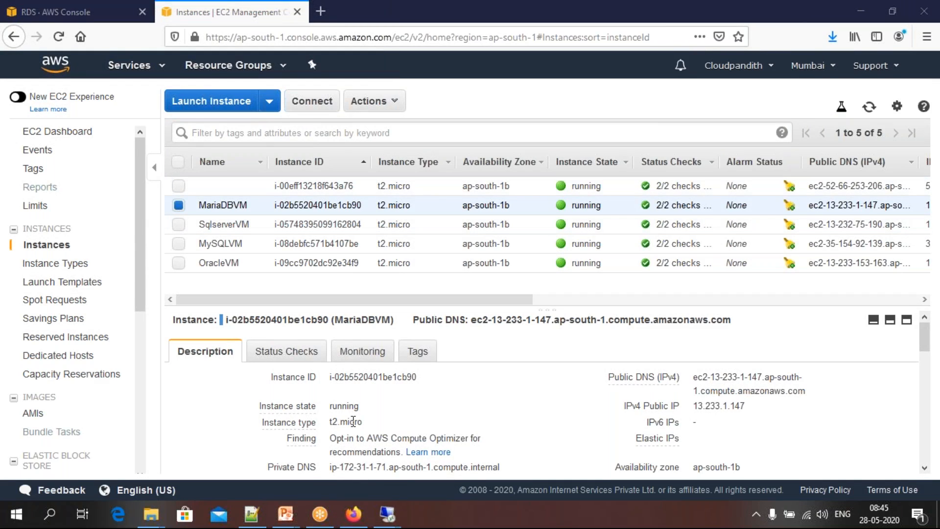
{"action": "mouse_move", "coordinate": [386, 514]}
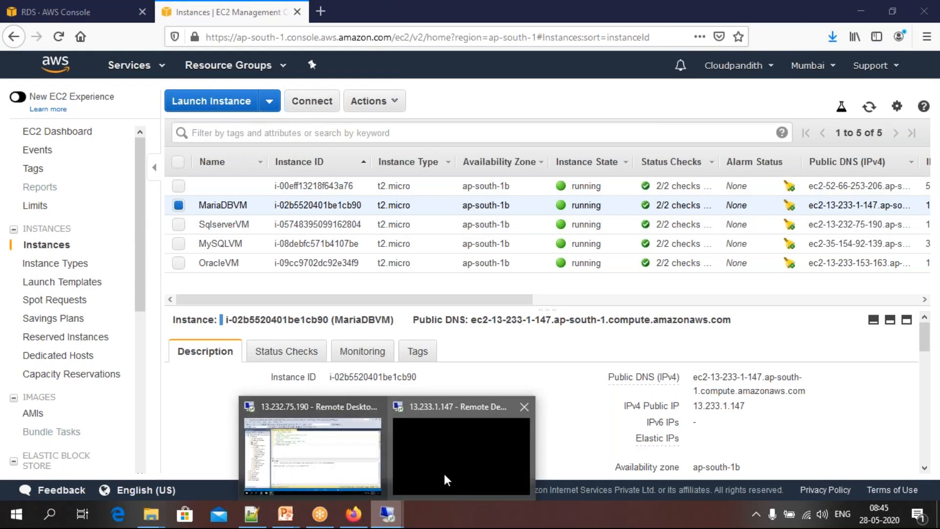
{"action": "left_click", "coordinate": [446, 479]}
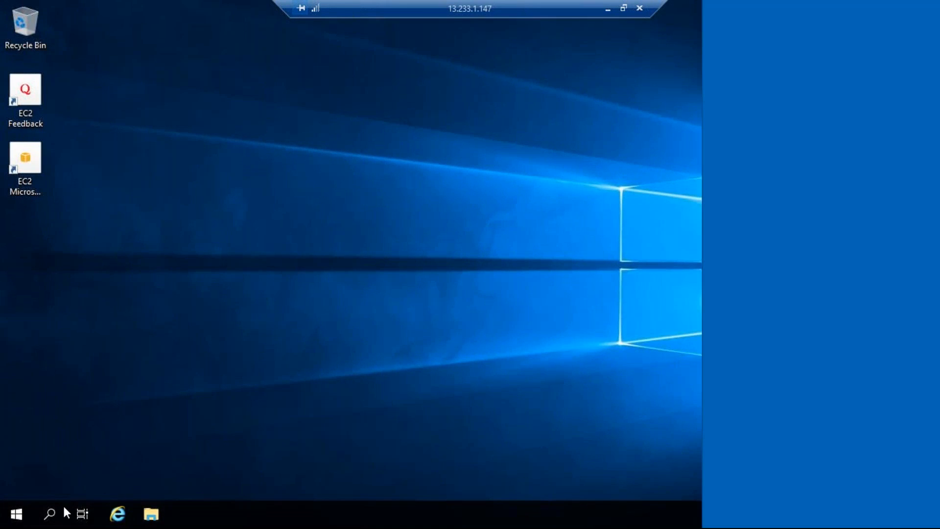
Find and launch Server Manager on the remote machine, dismissing the Windows Admin Center message
{"action": "left_click", "coordinate": [55, 520]}
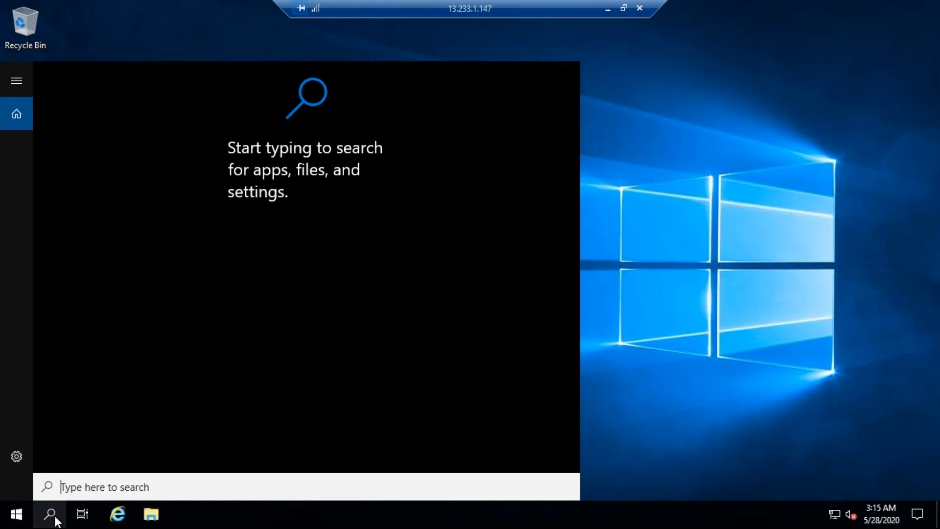
{"action": "type", "text": "ser"}
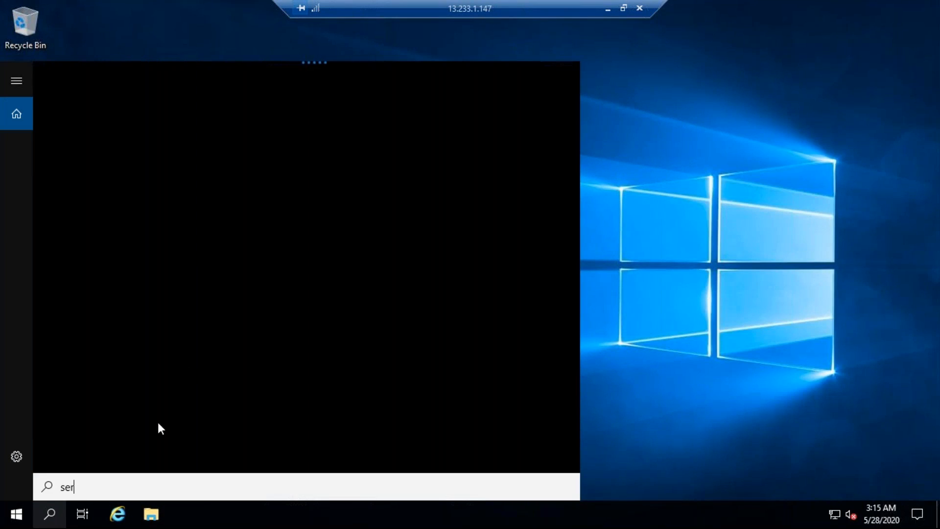
{"action": "type", "text": "ver"}
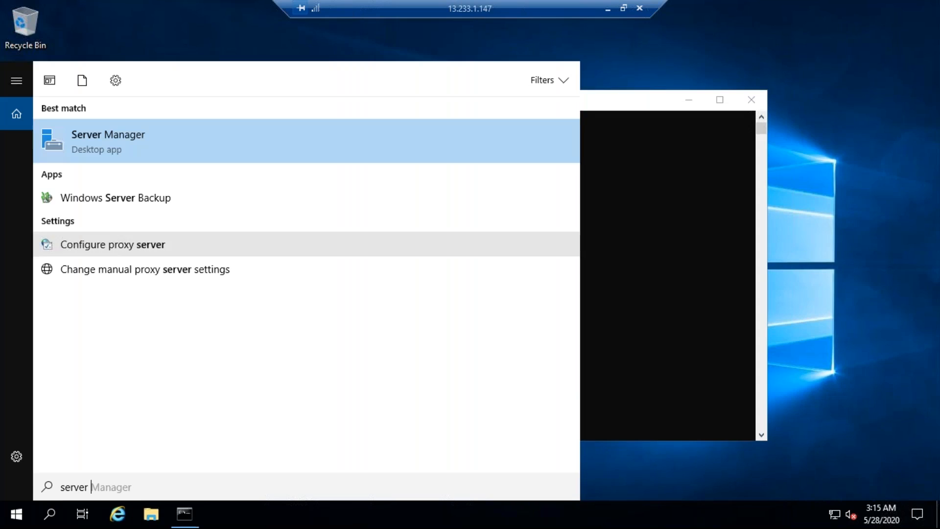
{"action": "left_click", "coordinate": [140, 150]}
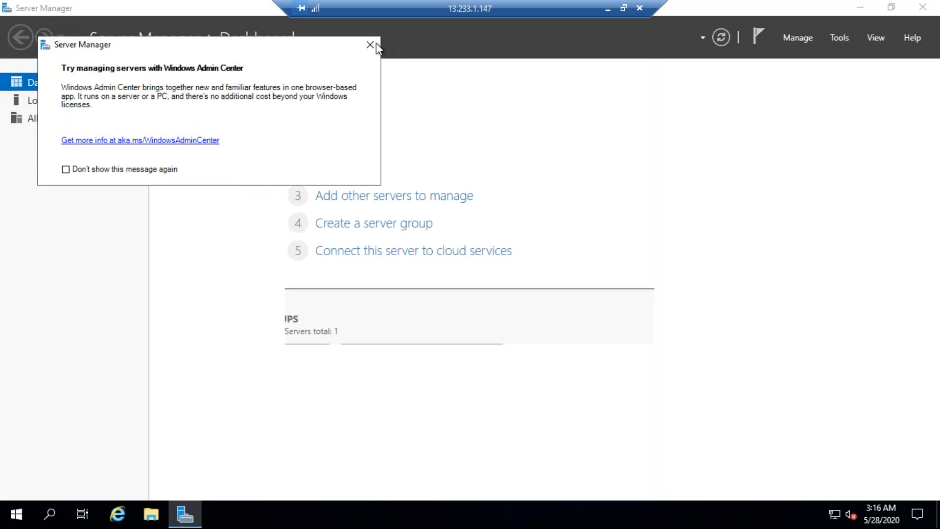
{"action": "key", "text": "Escape"}
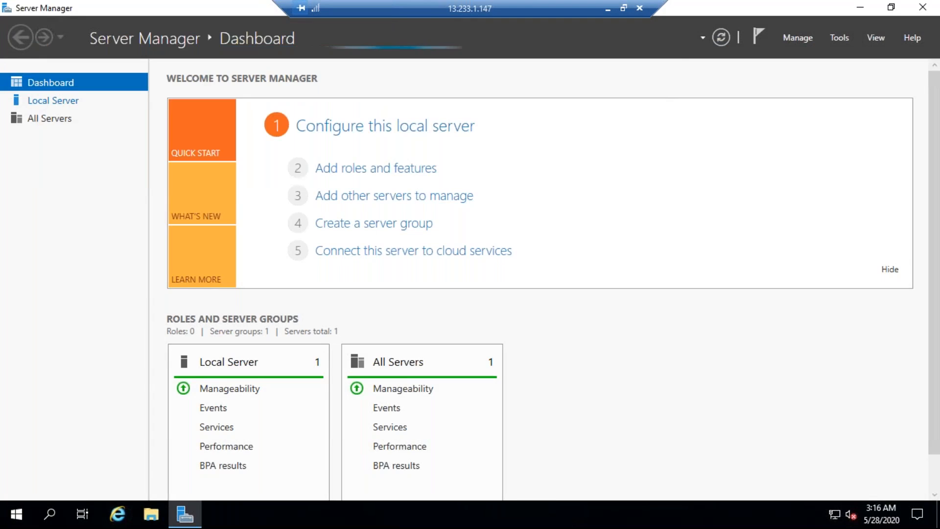
Turn off IE Enhanced Security Configuration for Administrators on the local server and close Server Manager
{"action": "left_click", "coordinate": [40, 101]}
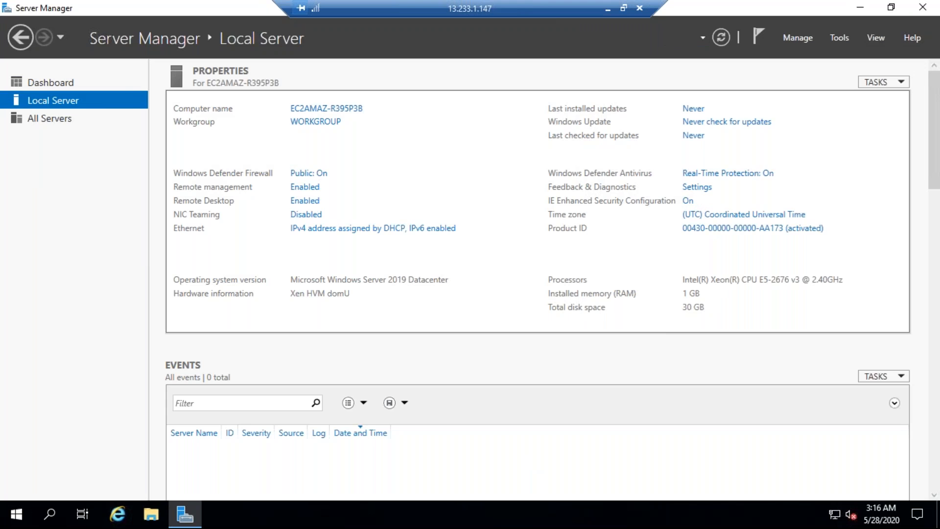
{"action": "left_click", "coordinate": [688, 201]}
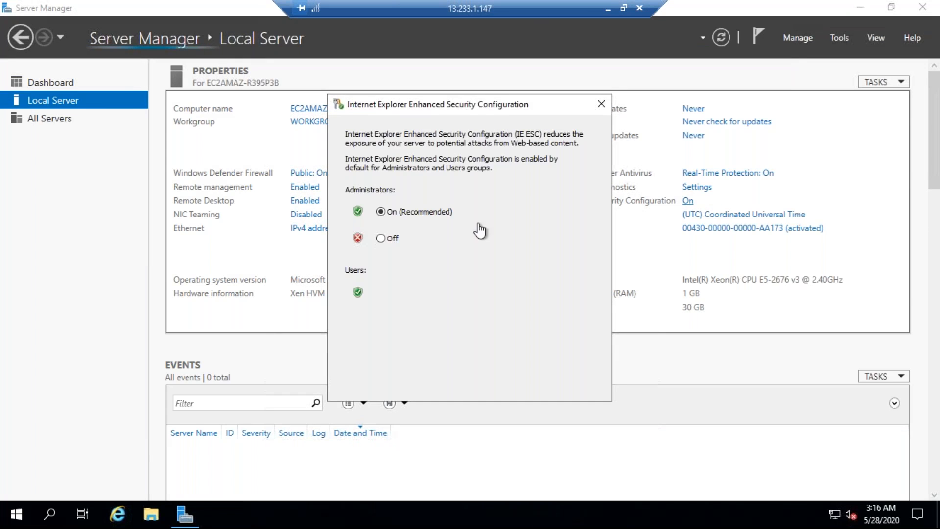
{"action": "left_click", "coordinate": [382, 238]}
{"action": "left_click", "coordinate": [520, 388]}
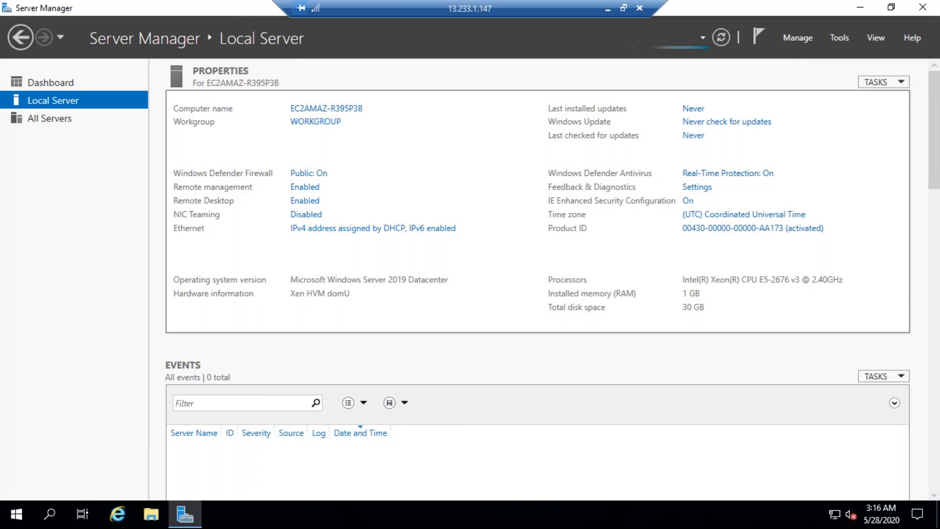
{"action": "double_click", "coordinate": [175, 10]}
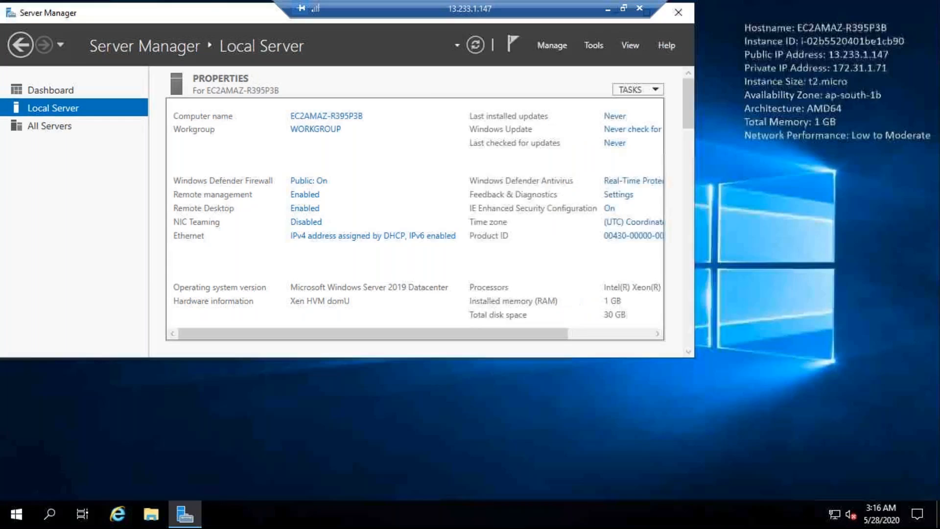
{"action": "left_click_drag", "start_coordinate": [196, 14], "coordinate": [198, 83]}
{"action": "left_click", "coordinate": [189, 17]}
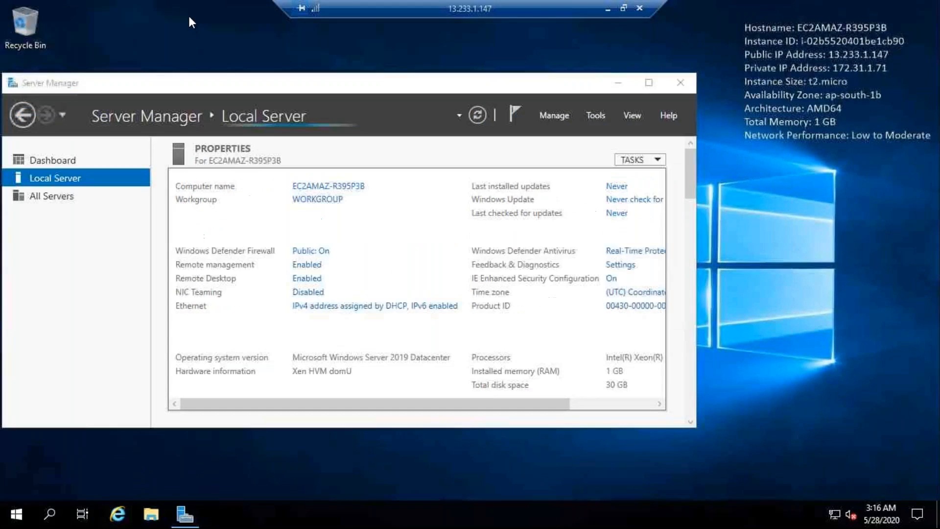
{"action": "left_click", "coordinate": [684, 84]}
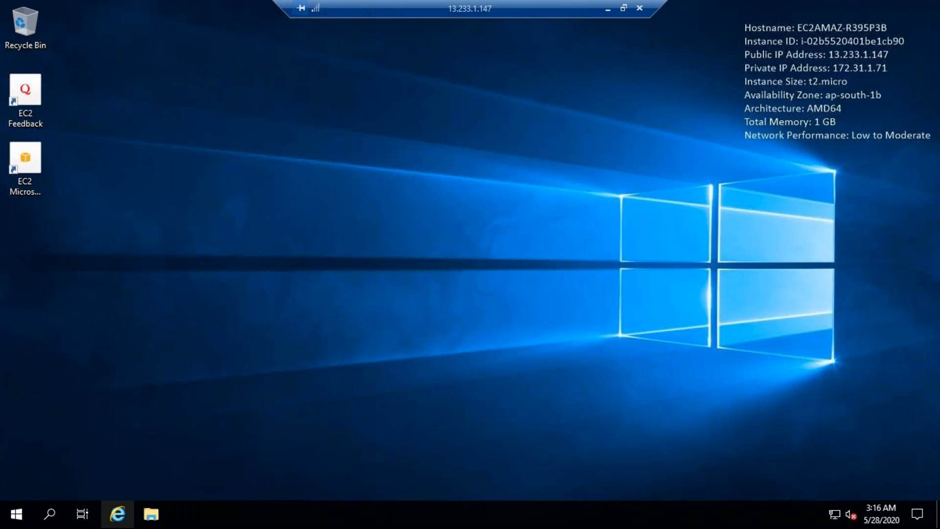
Launch Internet Explorer on the remote machine and copy the dbeaver download link from sample.csv in the local Notepad++
{"action": "double_click", "coordinate": [117, 515]}
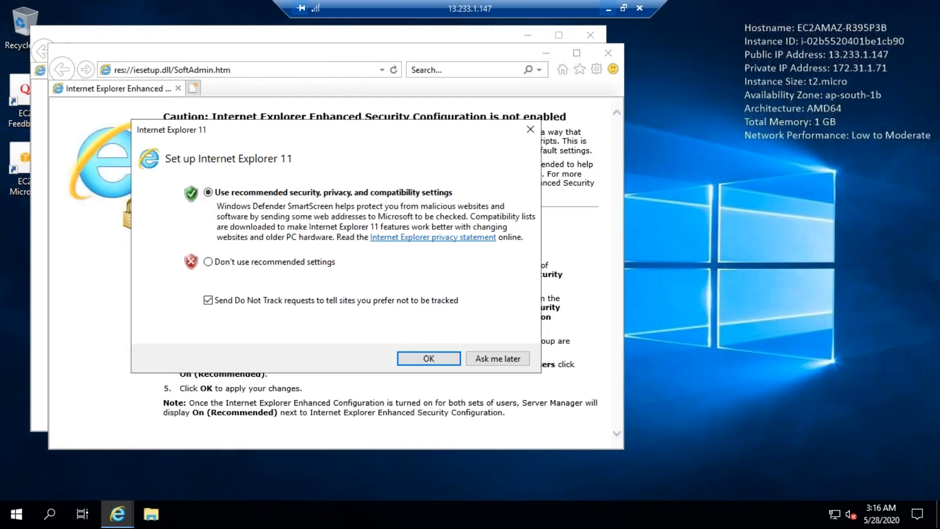
{"action": "left_click", "coordinate": [607, 7]}
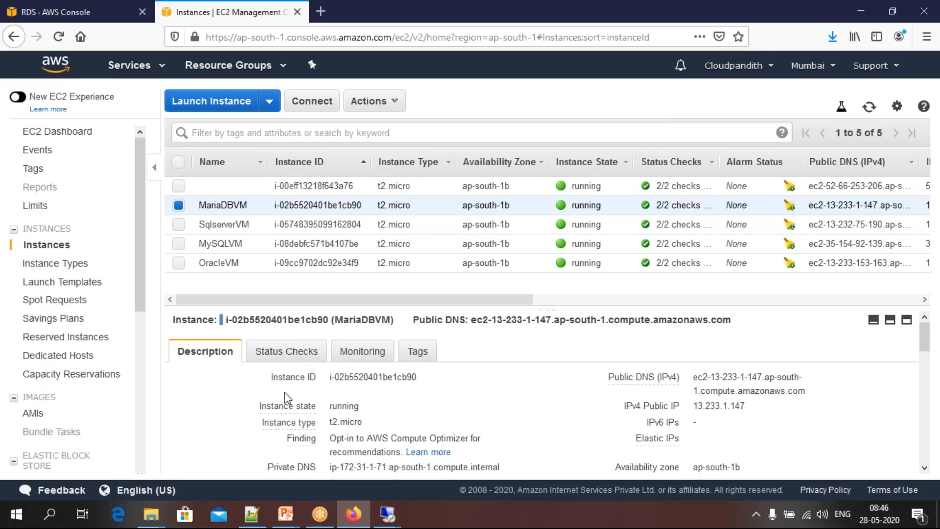
{"action": "left_click", "coordinate": [263, 518]}
{"action": "left_click_drag", "start_coordinate": [237, 295], "coordinate": [38, 296]}
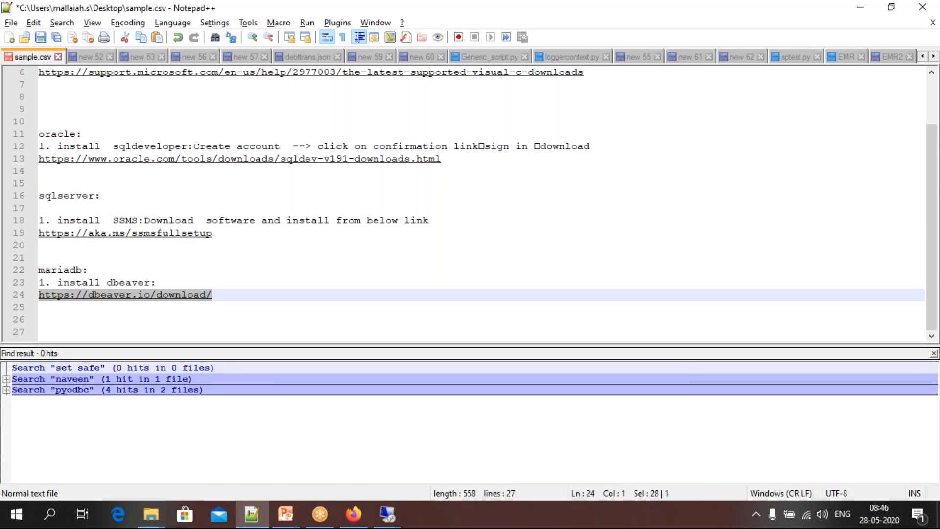
{"action": "left_click", "coordinate": [387, 514]}
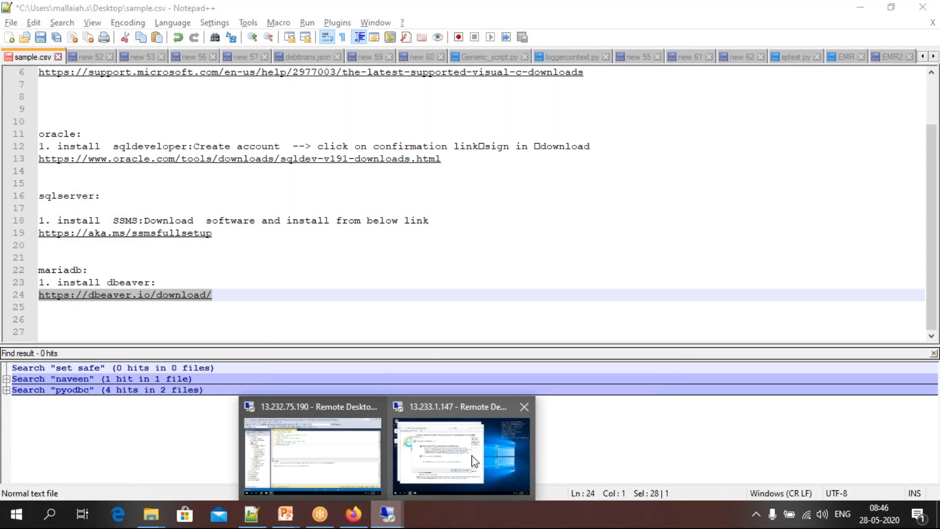
{"action": "left_click", "coordinate": [474, 460]}
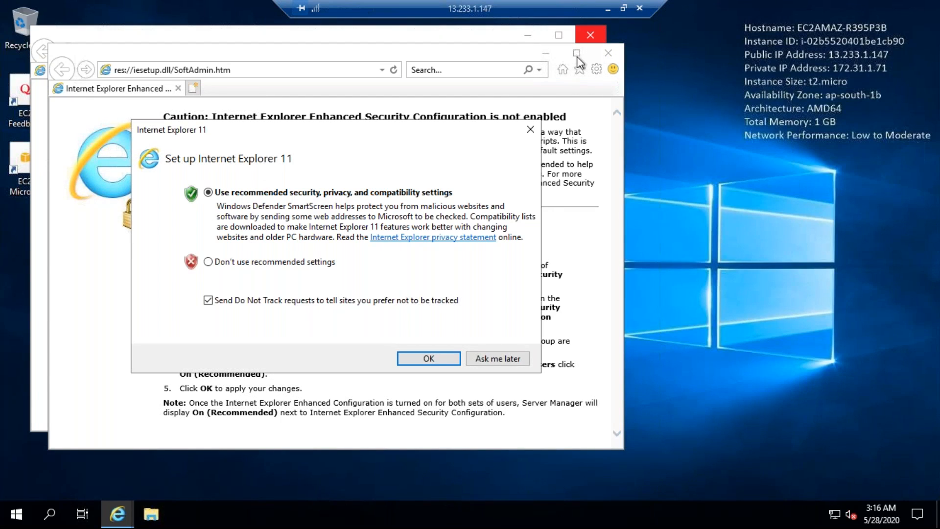
{"action": "left_click", "coordinate": [501, 359]}
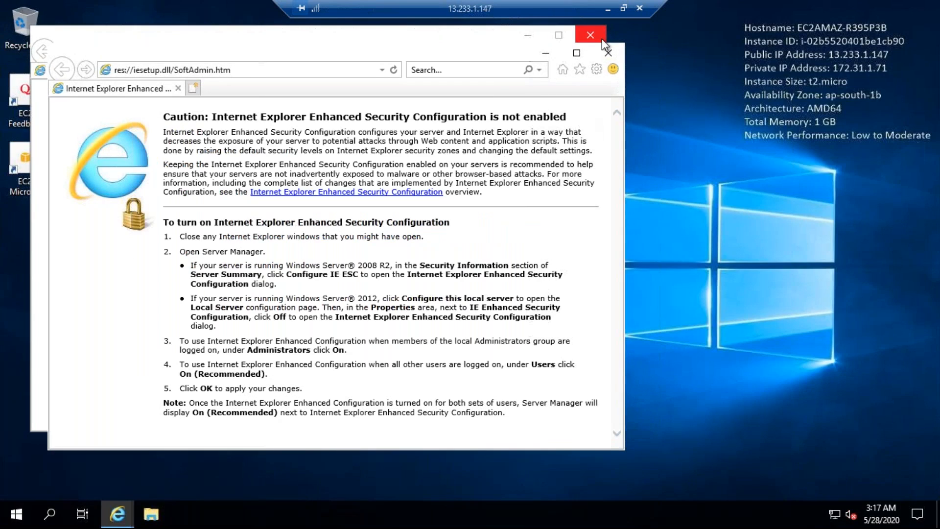
{"action": "left_click", "coordinate": [577, 52]}
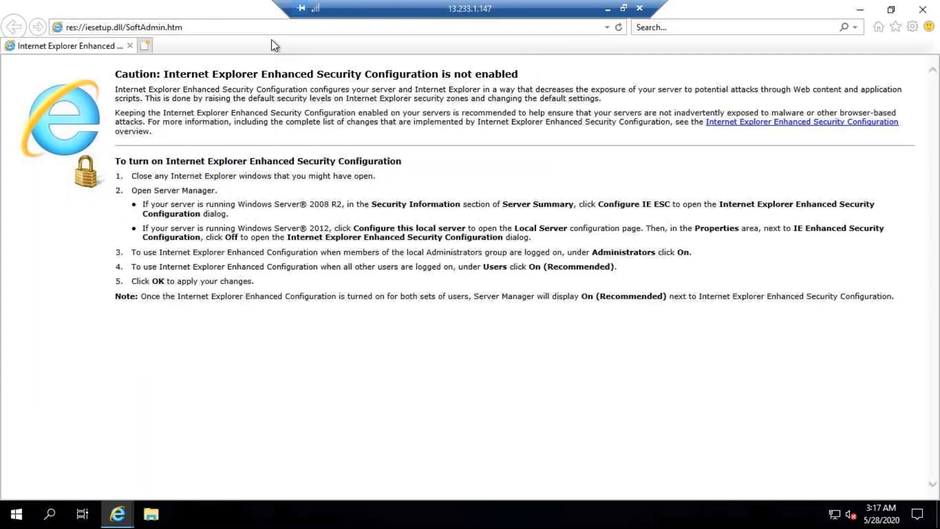
{"action": "left_click", "coordinate": [213, 27]}
{"action": "key", "text": "BackSpace"}
{"action": "key", "text": "ctrl+v"}
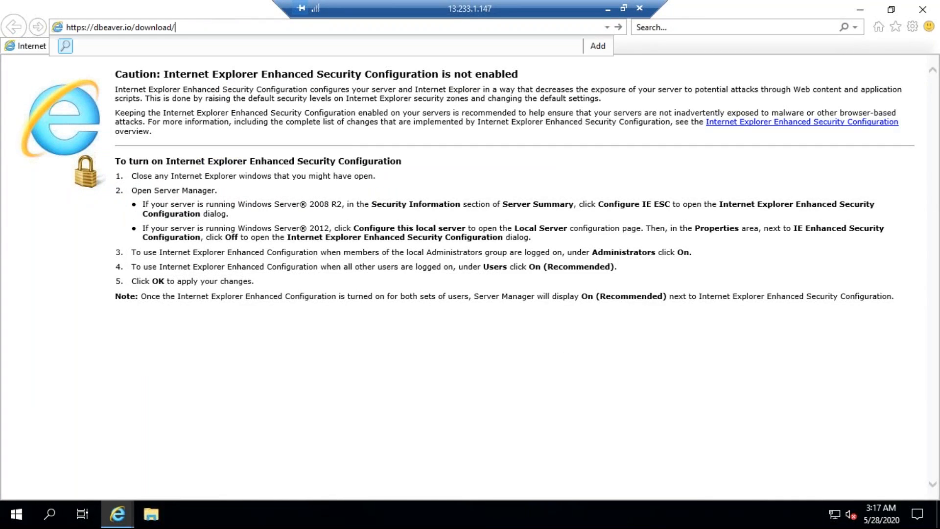
{"action": "key", "text": "Return"}
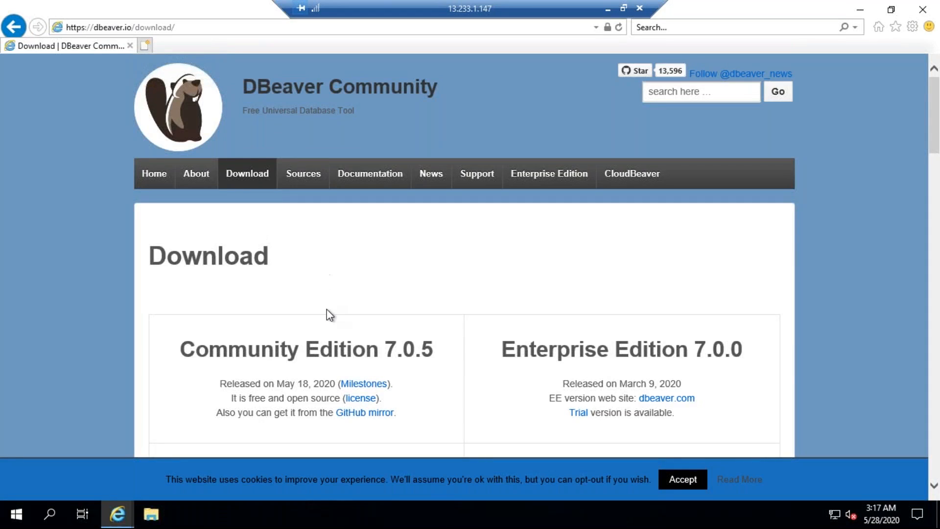
Download the Windows 64 bit (zip) package of DBeaver Community Edition 7.0.5 and save it
{"action": "scroll", "coordinate": [327, 309], "scroll_direction": "down", "scroll_amount": 3}
{"action": "scroll", "coordinate": [327, 310], "scroll_direction": "down", "scroll_amount": 6}
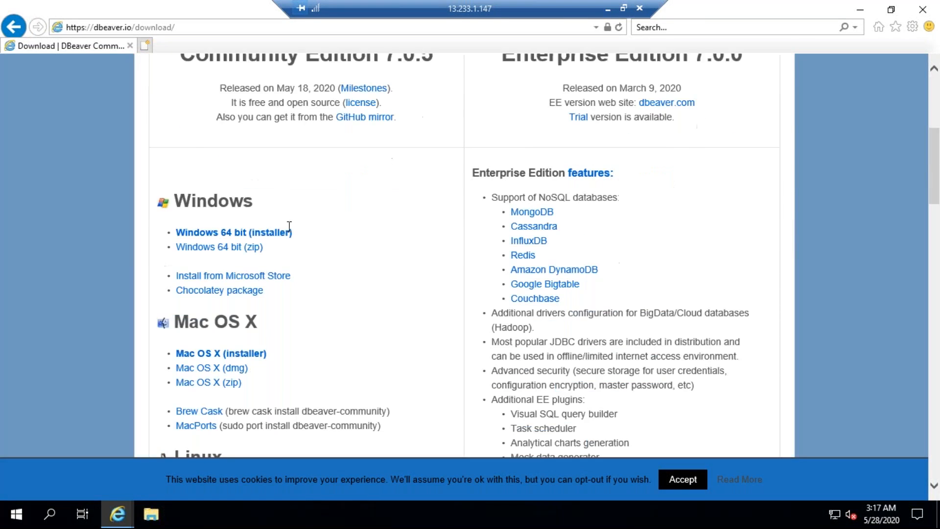
{"action": "scroll", "coordinate": [275, 221], "scroll_direction": "up", "scroll_amount": 3}
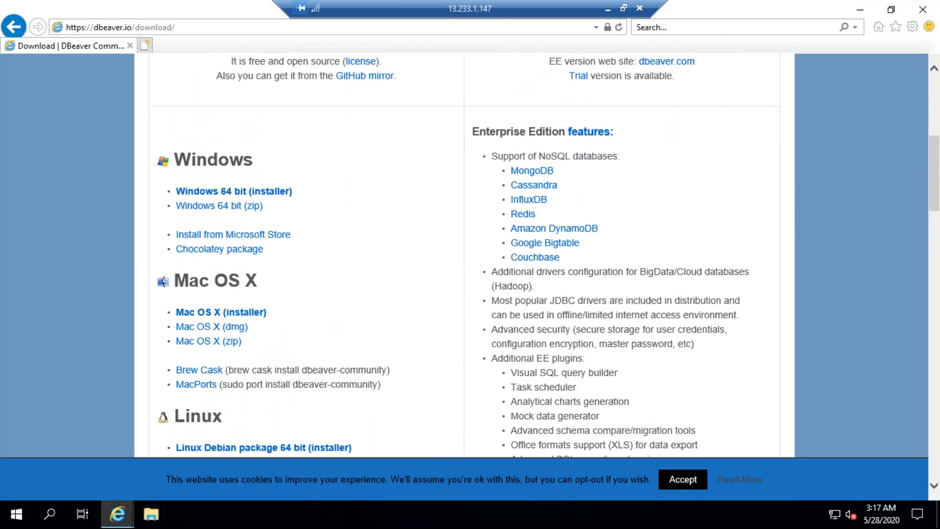
{"action": "left_click", "coordinate": [227, 209]}
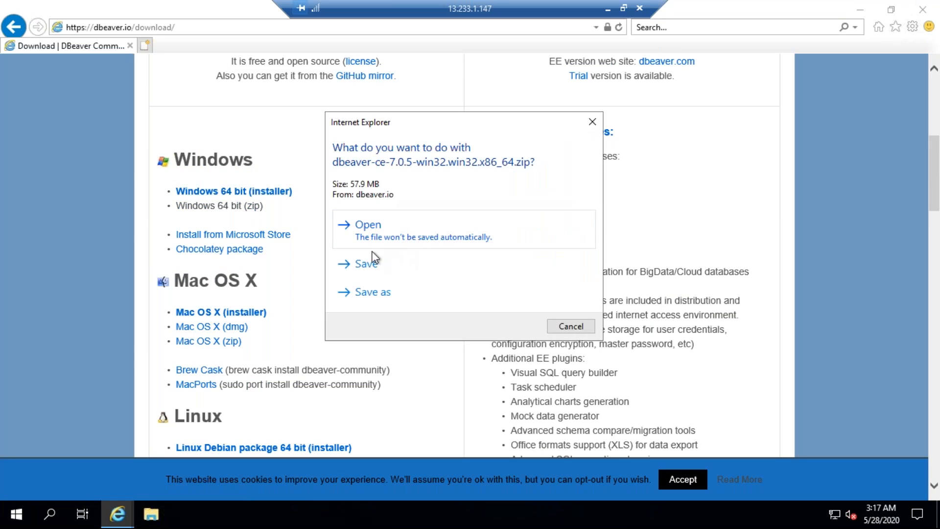
{"action": "left_click", "coordinate": [362, 261]}
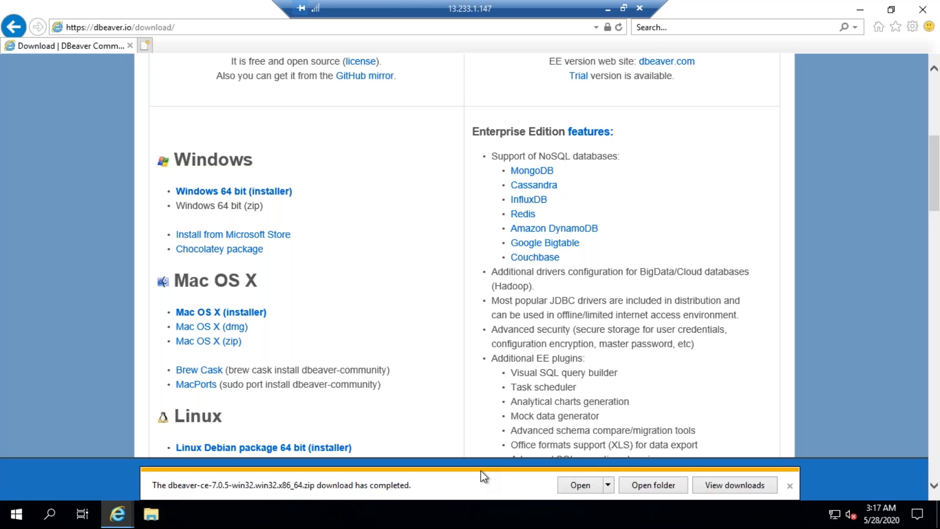
Open the downloaded dbeaver-ce-7.0.5 zip archive and start the dbeaver application from its dbeaver folder
{"action": "left_click", "coordinate": [579, 486]}
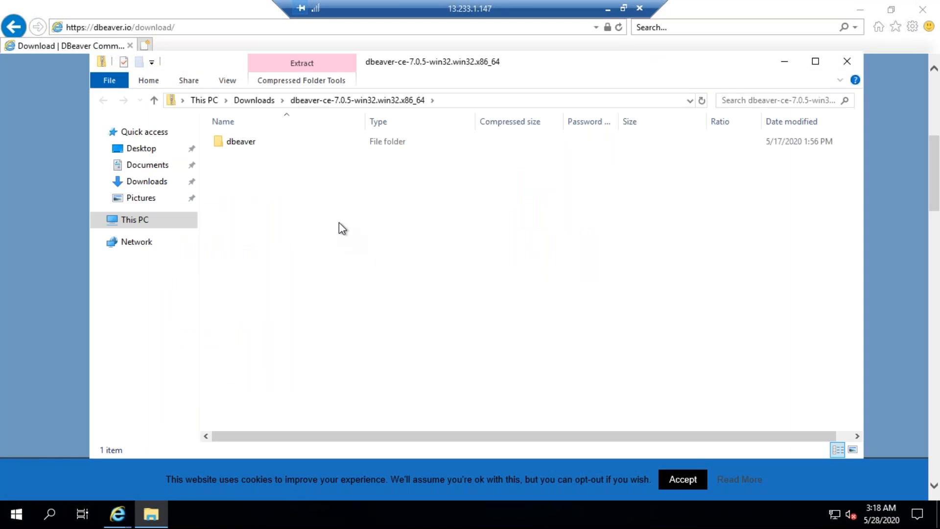
{"action": "left_click", "coordinate": [250, 142]}
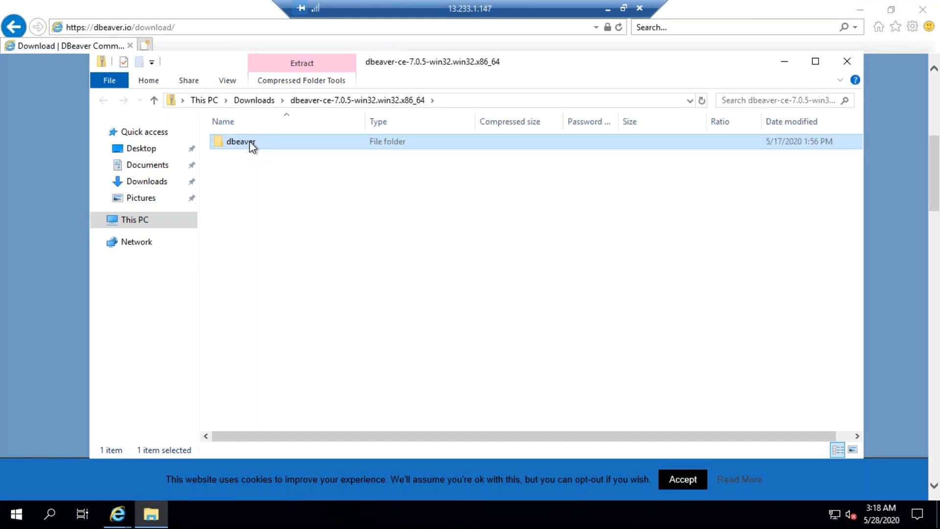
{"action": "right_click", "coordinate": [251, 145]}
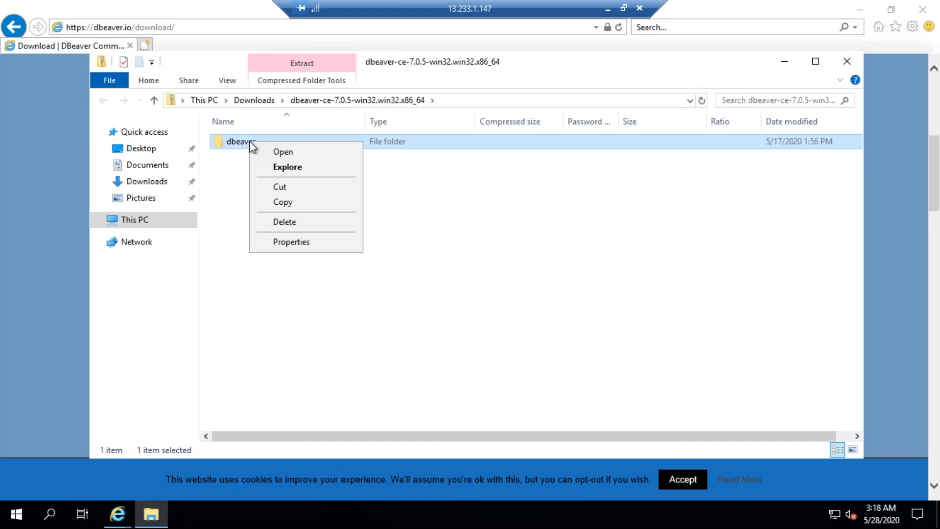
{"action": "left_click", "coordinate": [281, 154]}
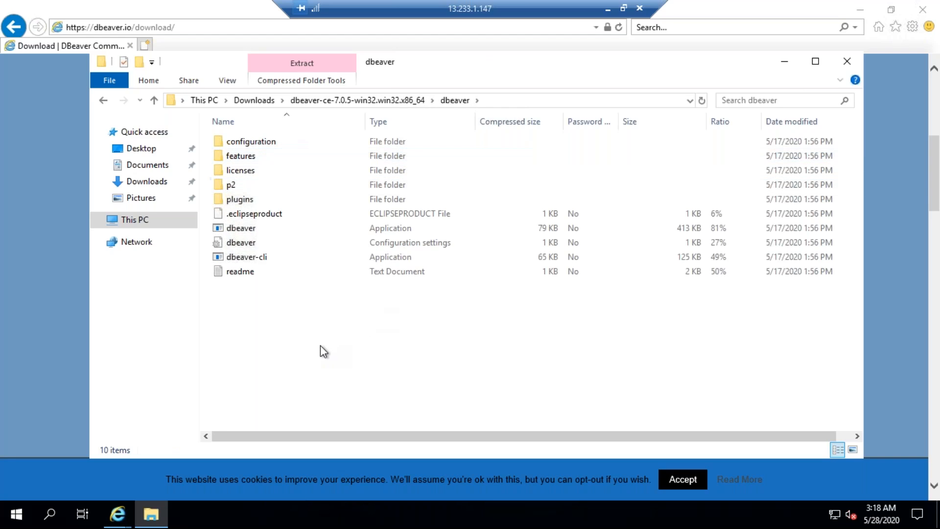
{"action": "right_click", "coordinate": [259, 232]}
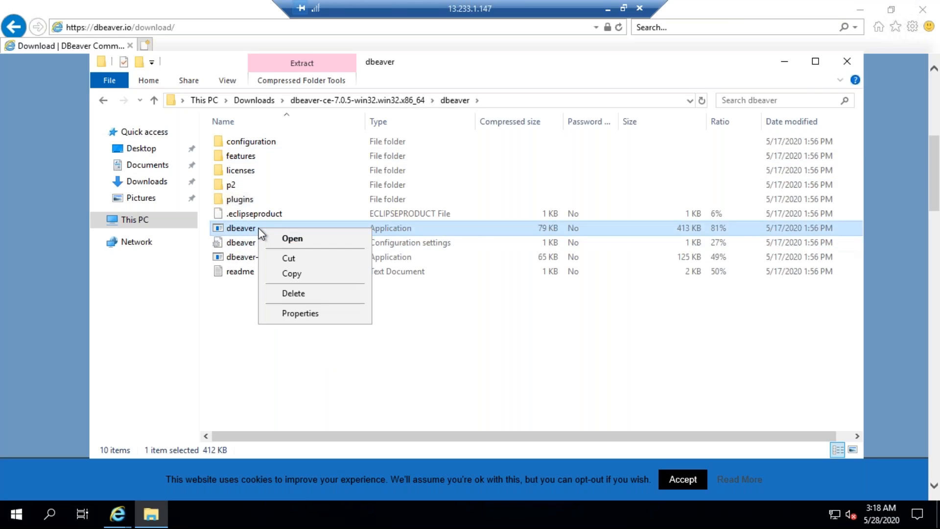
{"action": "left_click", "coordinate": [281, 240]}
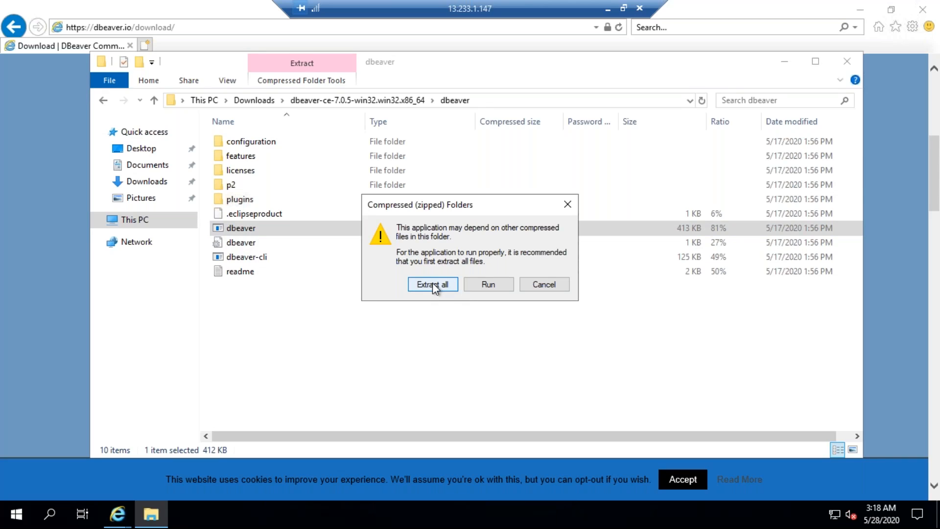
Extract all files of the archive to the Administrator's Documents folder
{"action": "left_click", "coordinate": [433, 284]}
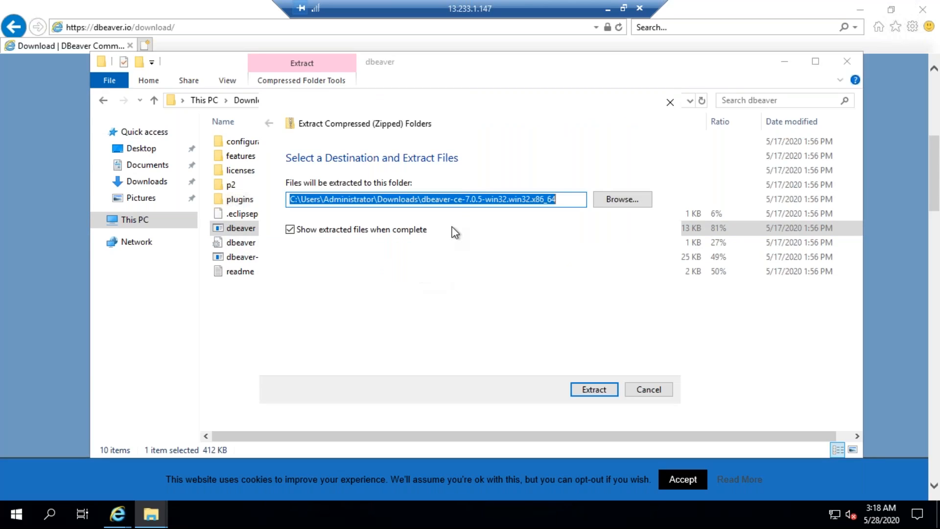
{"action": "double_click", "coordinate": [399, 200]}
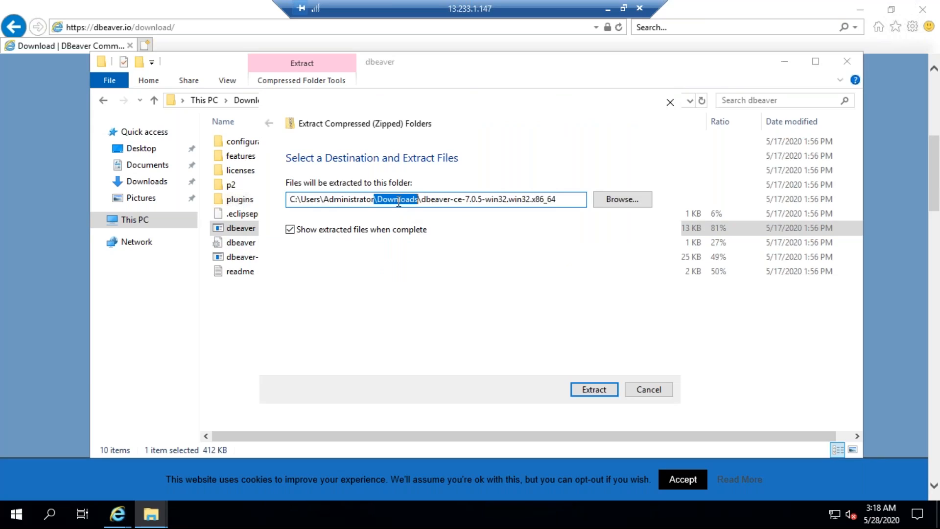
{"action": "left_click", "coordinate": [622, 205]}
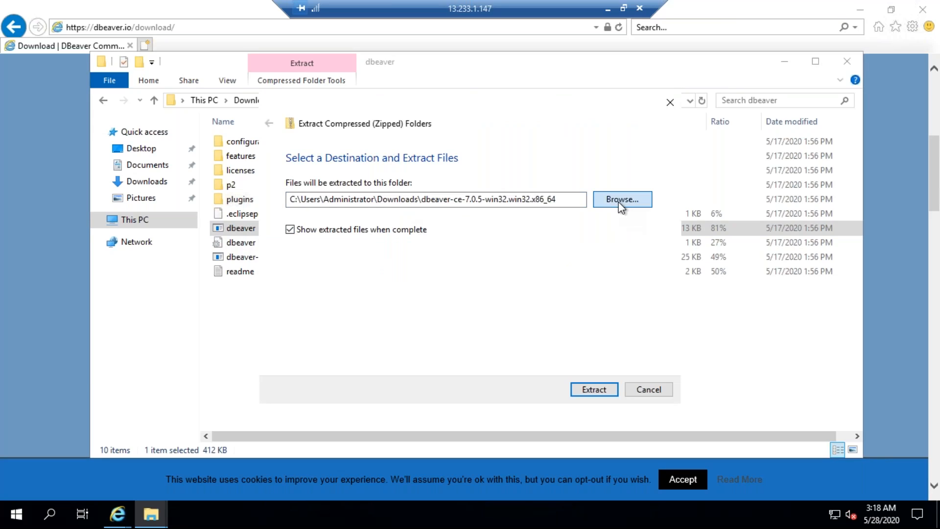
{"action": "left_click", "coordinate": [321, 235]}
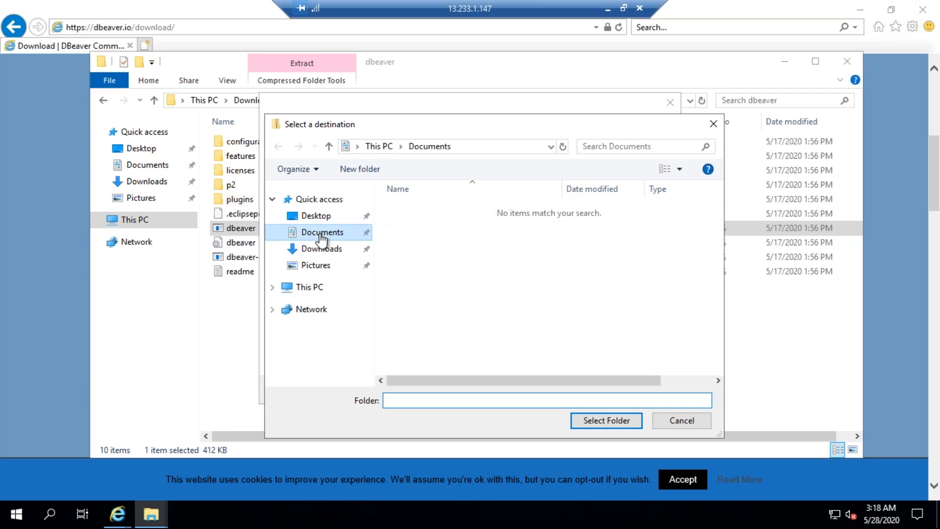
{"action": "left_click", "coordinate": [607, 419]}
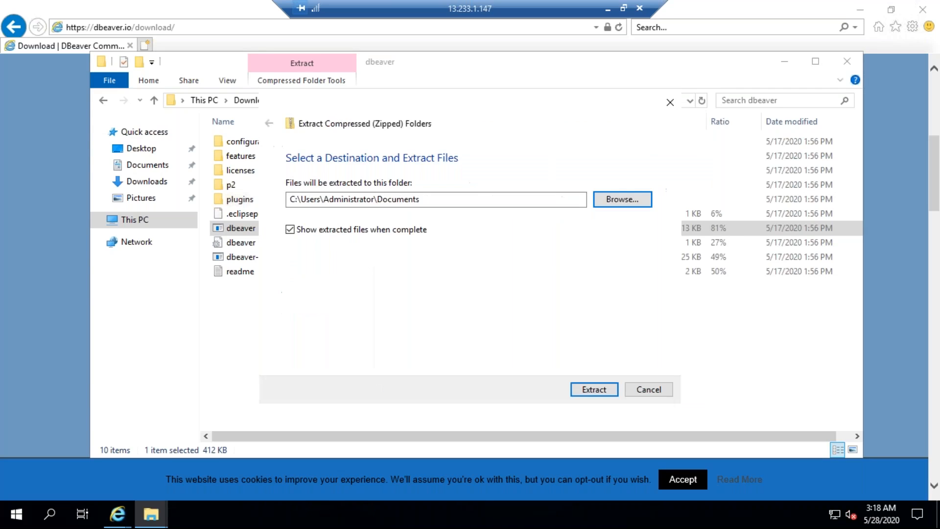
{"action": "left_click", "coordinate": [593, 389]}
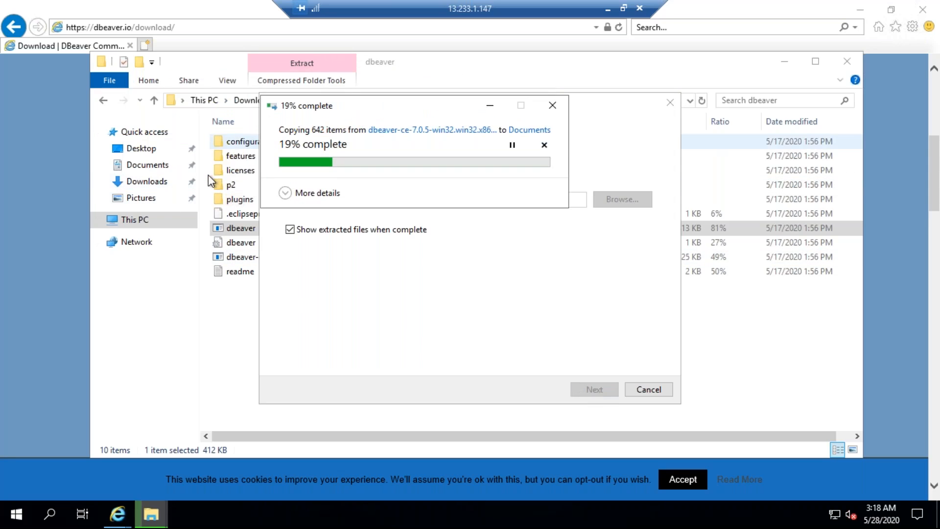
Try to launch the dbeaver application from the extracted dbeaver folder in Documents, and dismiss the message
{"action": "left_click", "coordinate": [147, 165]}
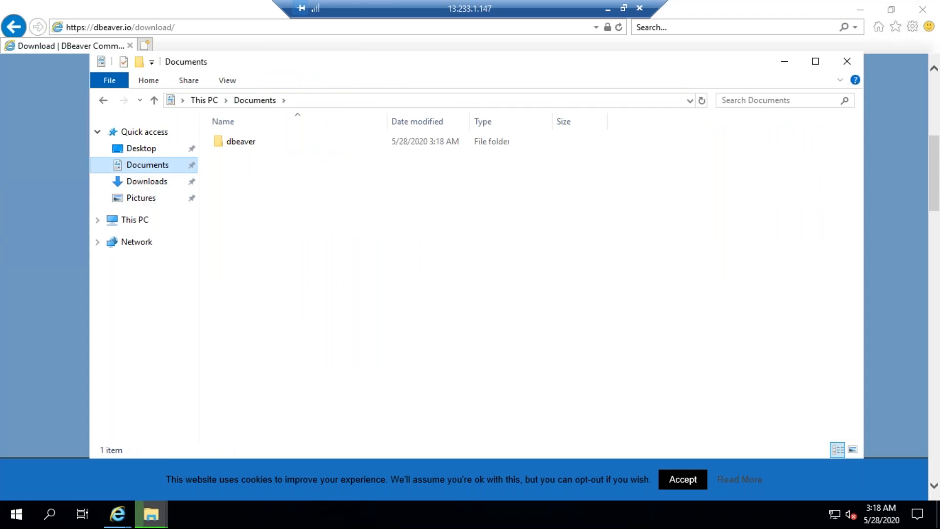
{"action": "double_click", "coordinate": [244, 143]}
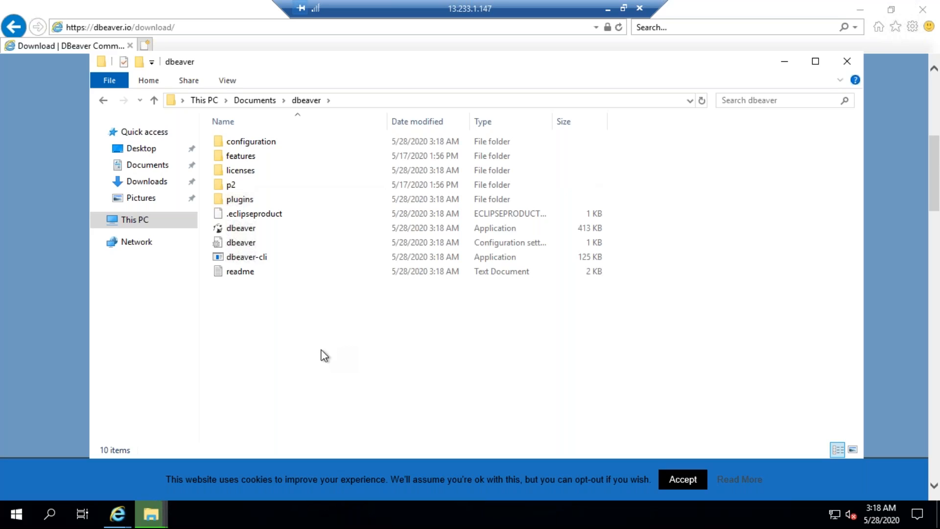
{"action": "left_click", "coordinate": [164, 519]}
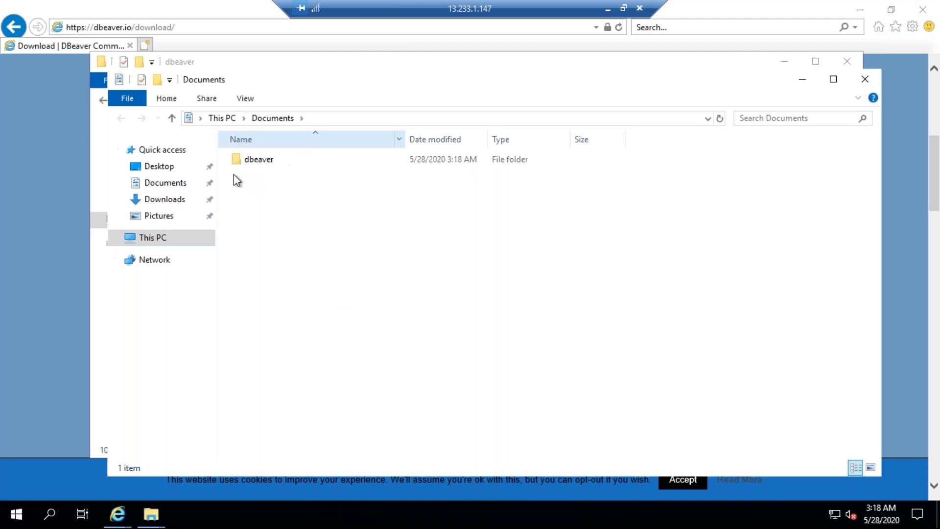
{"action": "left_click", "coordinate": [176, 187]}
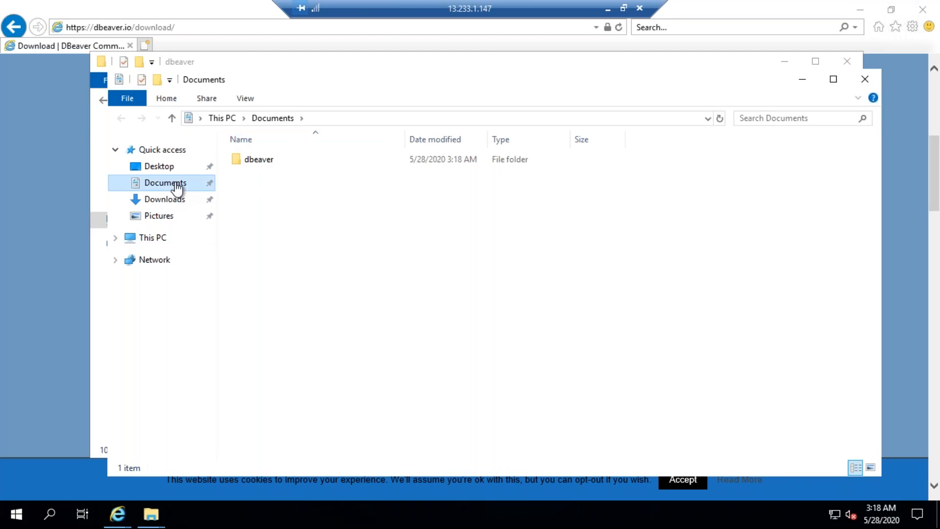
{"action": "left_click", "coordinate": [267, 160]}
{"action": "left_click", "coordinate": [267, 160]}
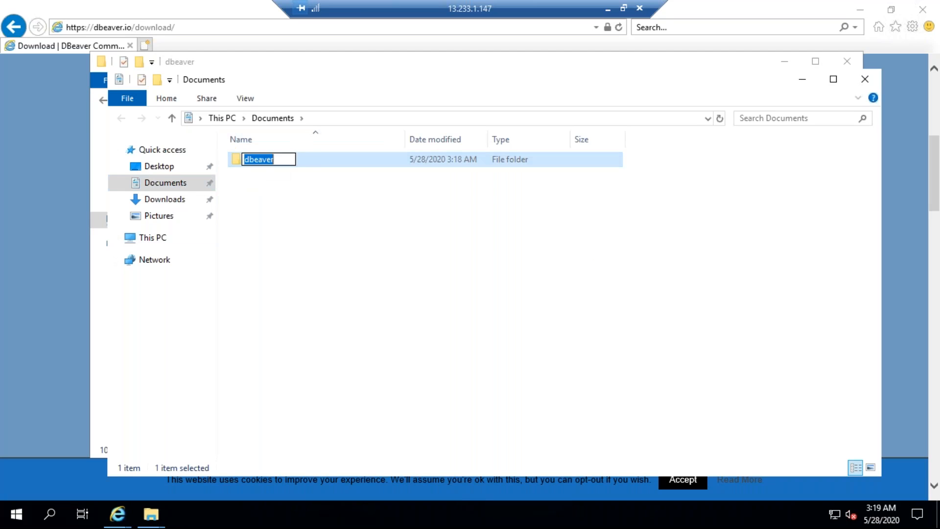
{"action": "double_click", "coordinate": [316, 158]}
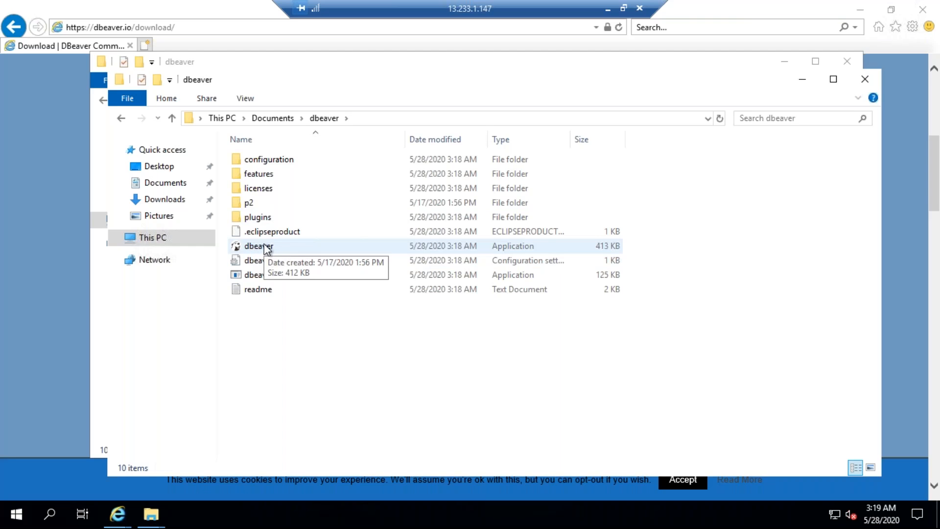
{"action": "double_click", "coordinate": [267, 247]}
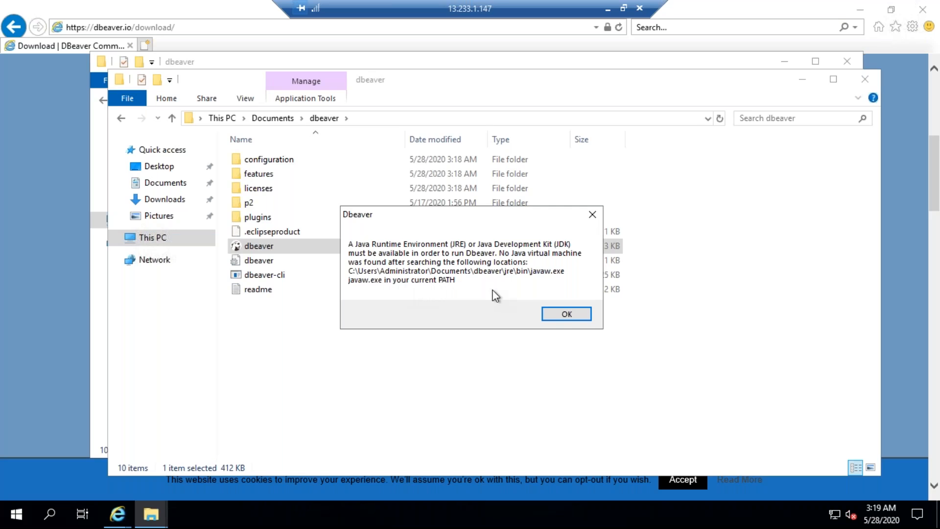
{"action": "left_click", "coordinate": [551, 312]}
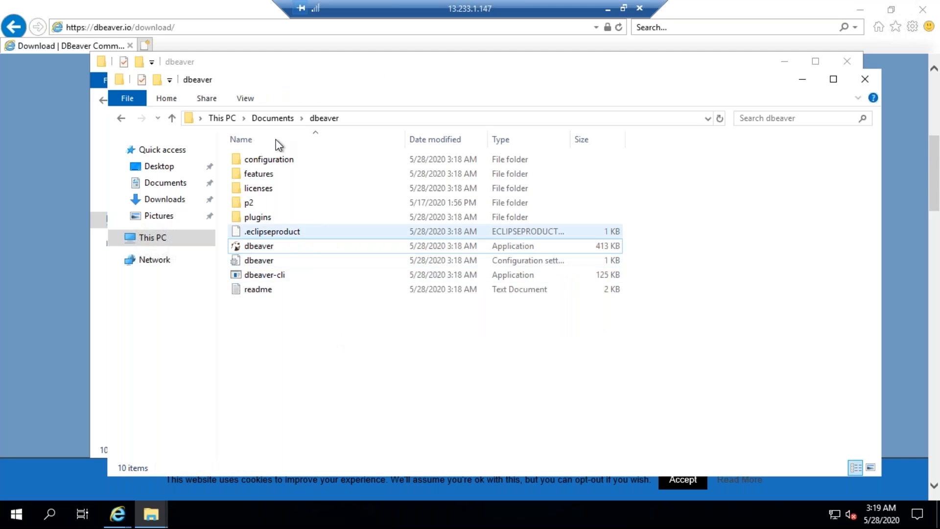
Extract the dbeaver-ce-7.0.5 zip archive in Downloads to the default dbeaver-ce-7.0.5-win32.win32.x86_64 folder
{"action": "left_click", "coordinate": [263, 119]}
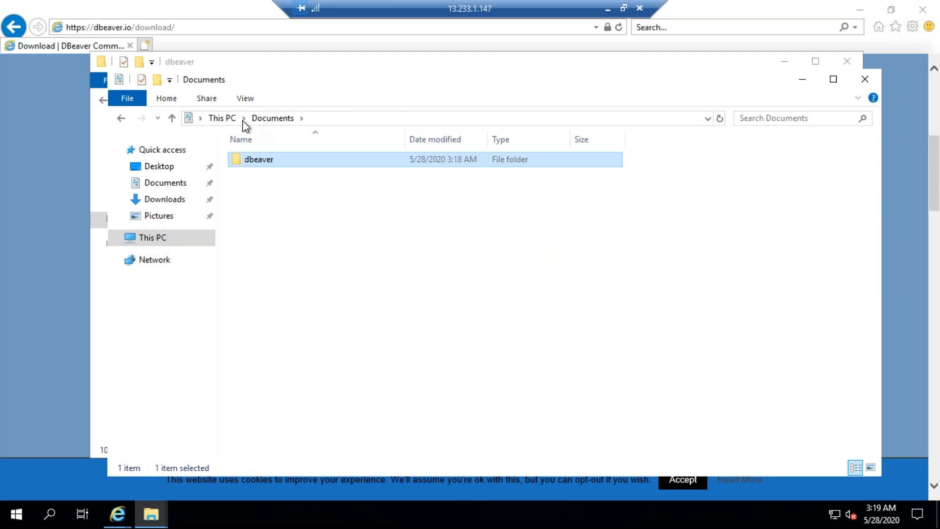
{"action": "left_click", "coordinate": [227, 119]}
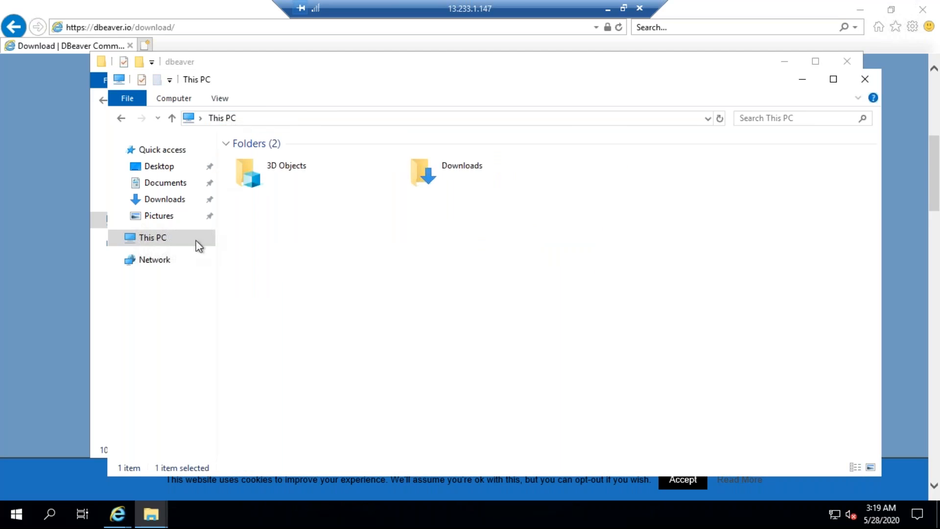
{"action": "left_click", "coordinate": [154, 199]}
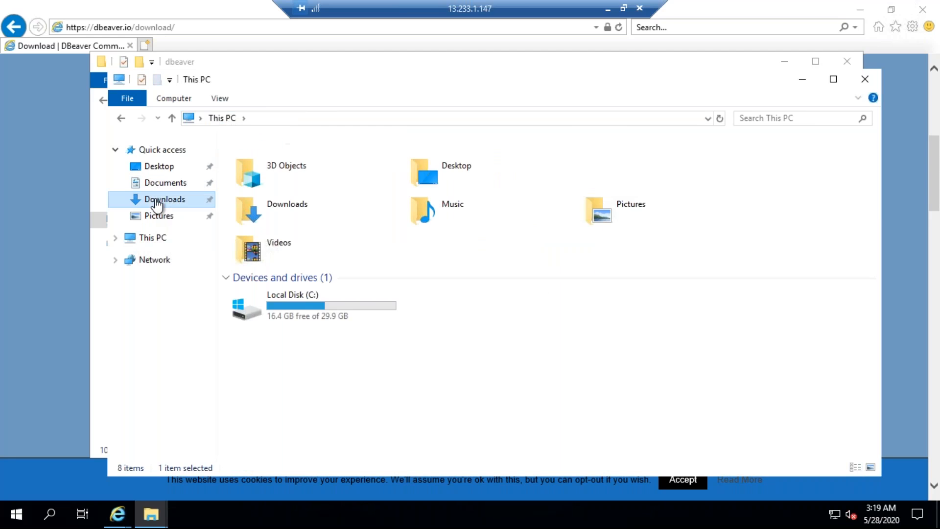
{"action": "double_click", "coordinate": [276, 159]}
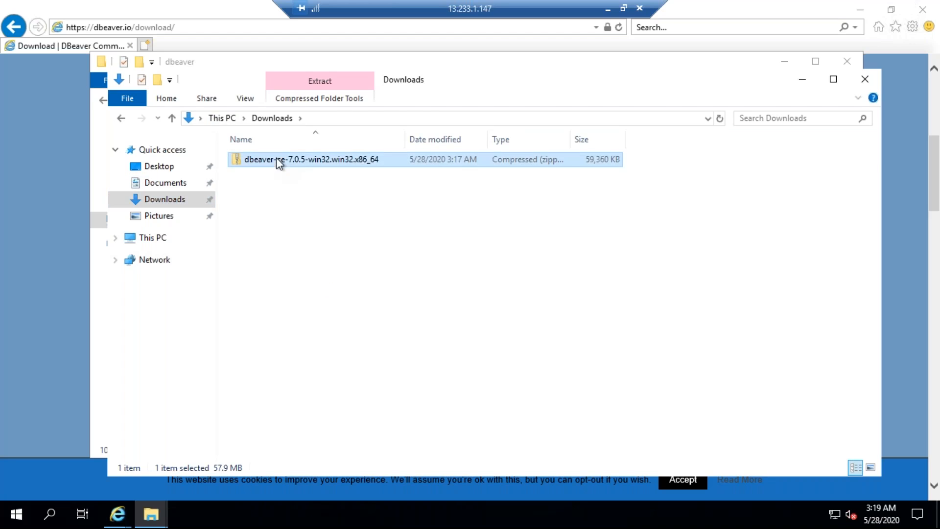
{"action": "double_click", "coordinate": [277, 160]}
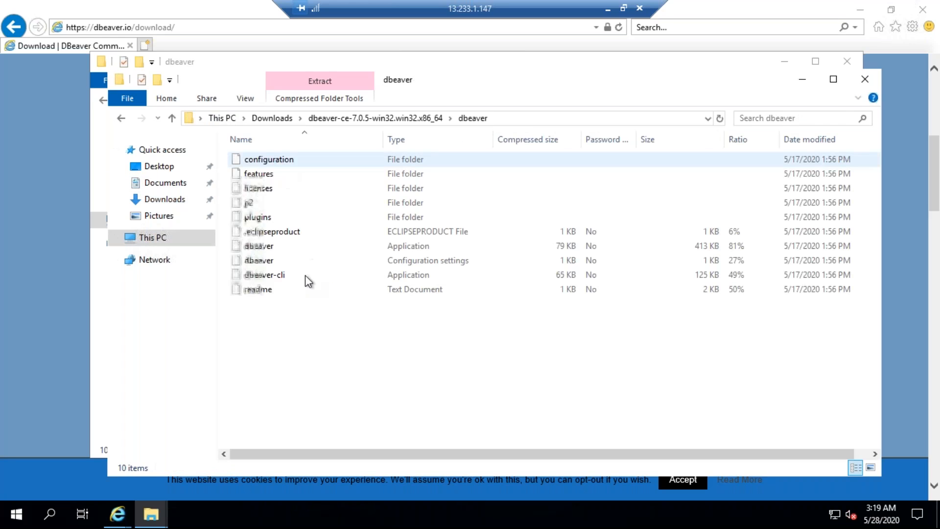
{"action": "right_click", "coordinate": [246, 245]}
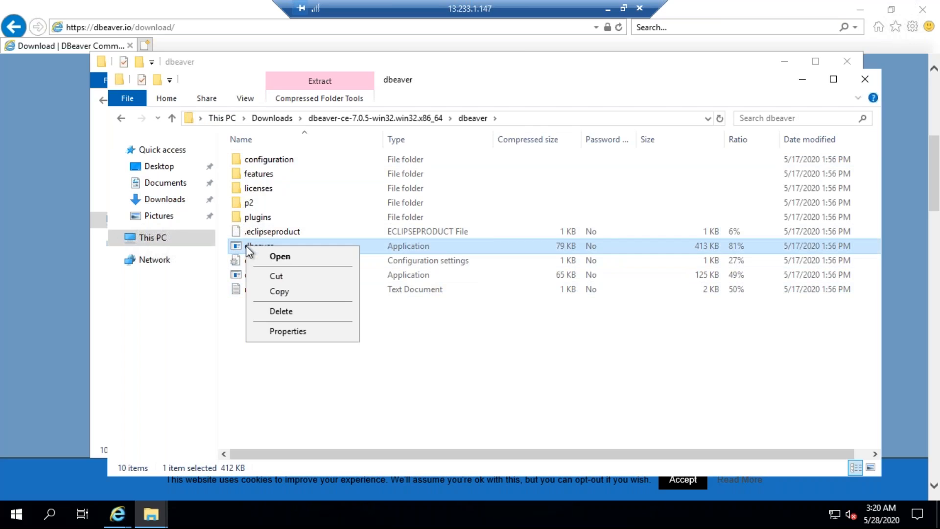
{"action": "left_click", "coordinate": [277, 261]}
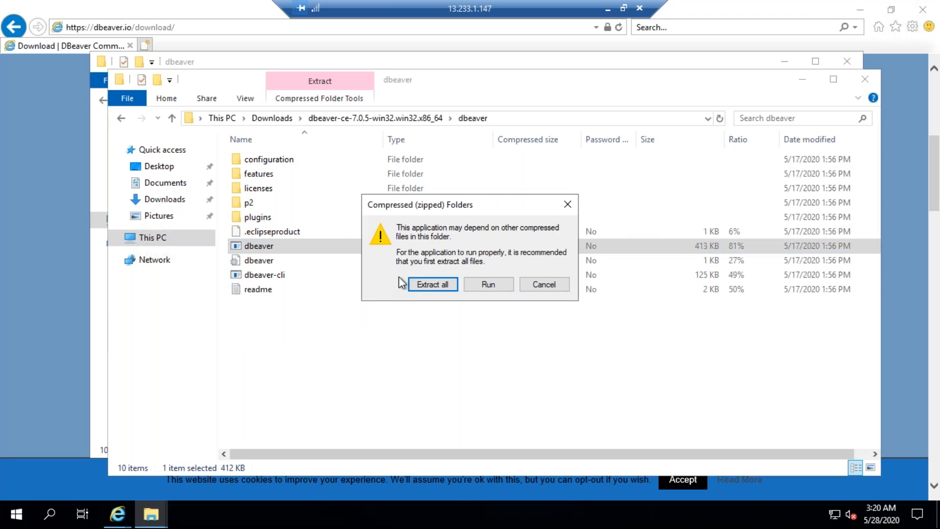
{"action": "left_click", "coordinate": [424, 282]}
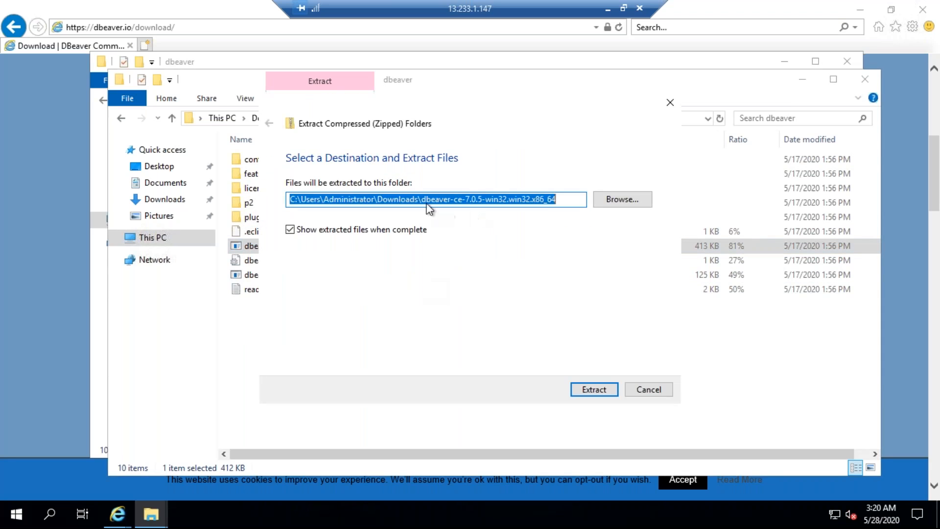
{"action": "left_click", "coordinate": [594, 389]}
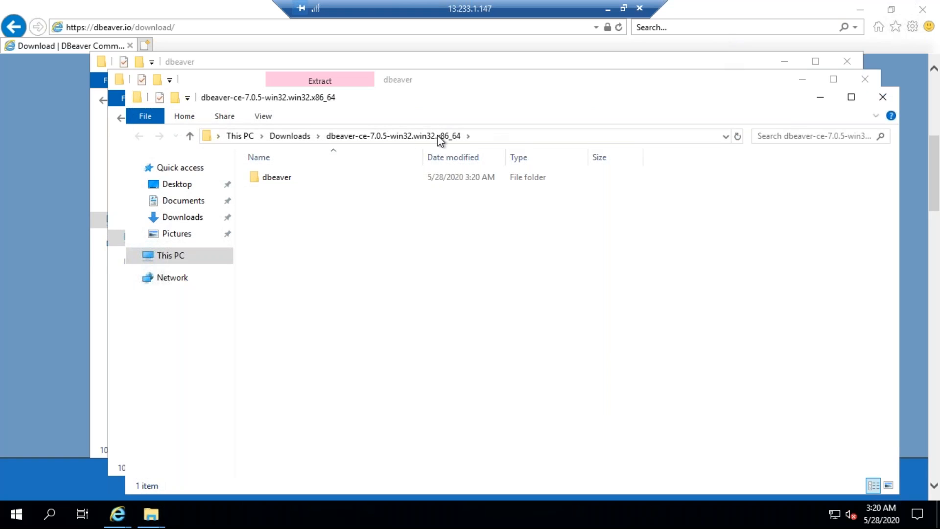
Try to launch the dbeaver application from the newly extracted copy in Downloads, and dismiss the message
{"action": "double_click", "coordinate": [293, 179]}
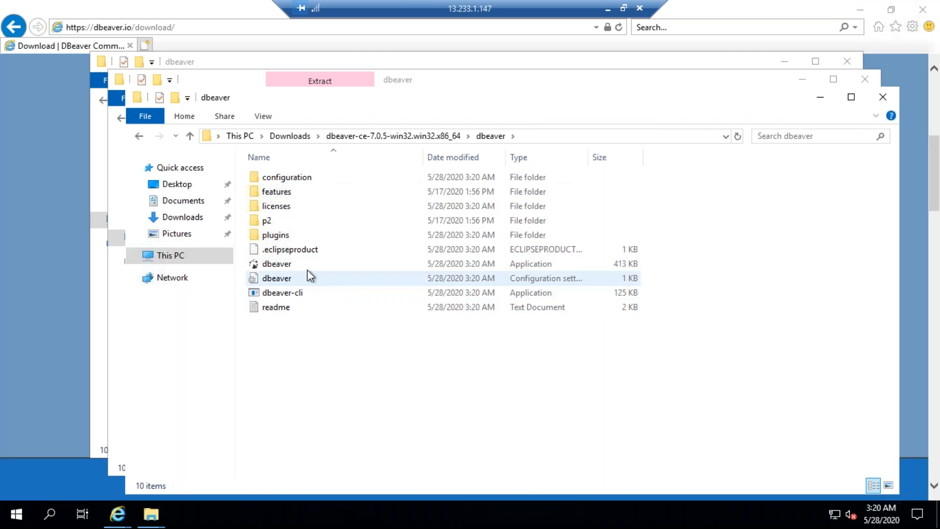
{"action": "left_click", "coordinate": [285, 260]}
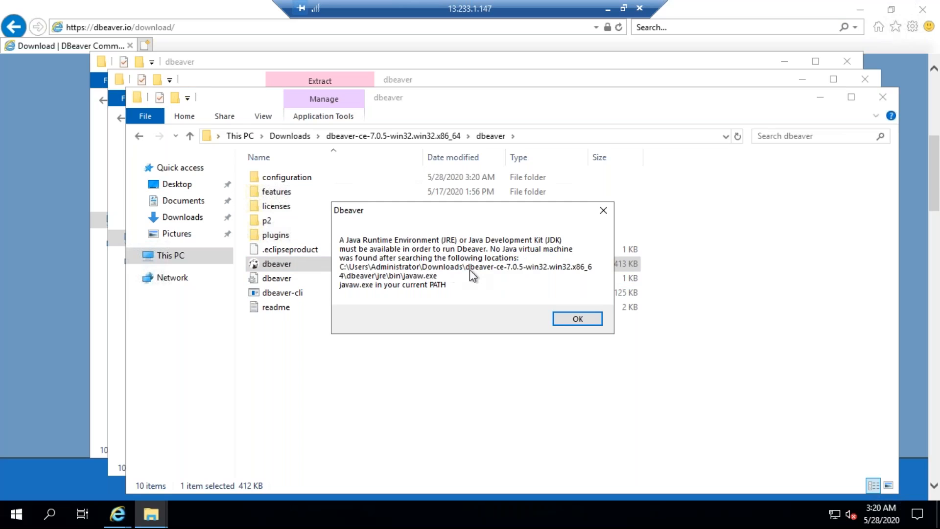
{"action": "left_click", "coordinate": [605, 211]}
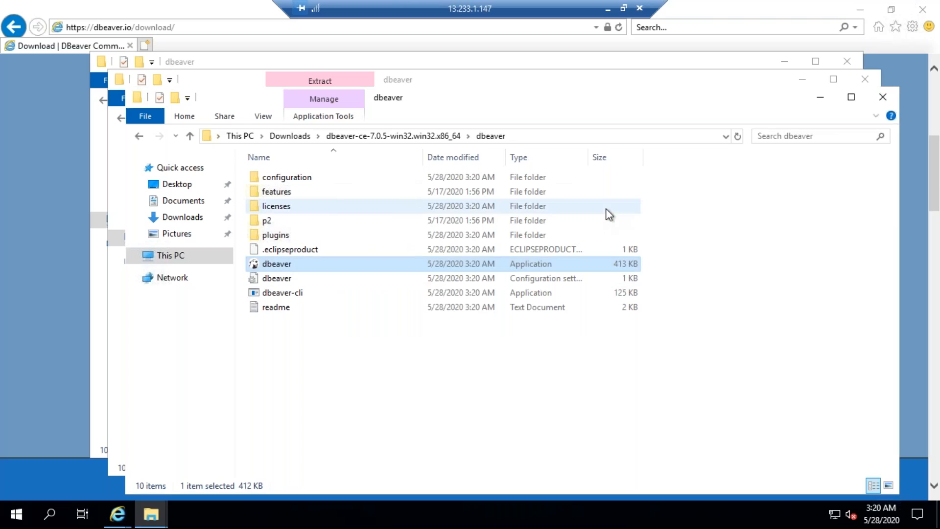
Leave the remote session and check the mariadb installation notes in sample.csv in Notepad++
{"action": "left_click", "coordinate": [608, 9]}
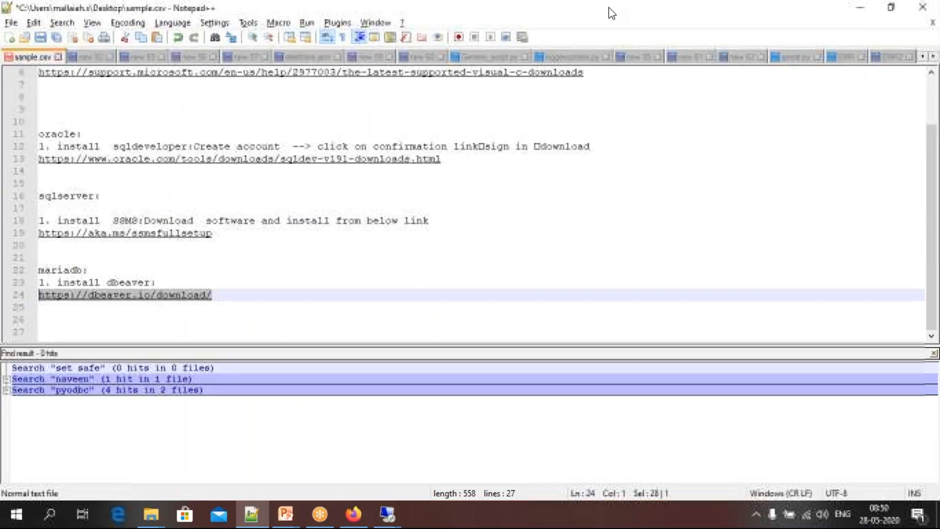
{"action": "left_click", "coordinate": [252, 317]}
{"action": "left_click_drag", "start_coordinate": [233, 296], "coordinate": [41, 284]}
Open the MariaDB presentation from the local Documents > Cloud > RDS folder and look through its slides
{"action": "left_click", "coordinate": [151, 514]}
{"action": "left_click", "coordinate": [82, 455]}
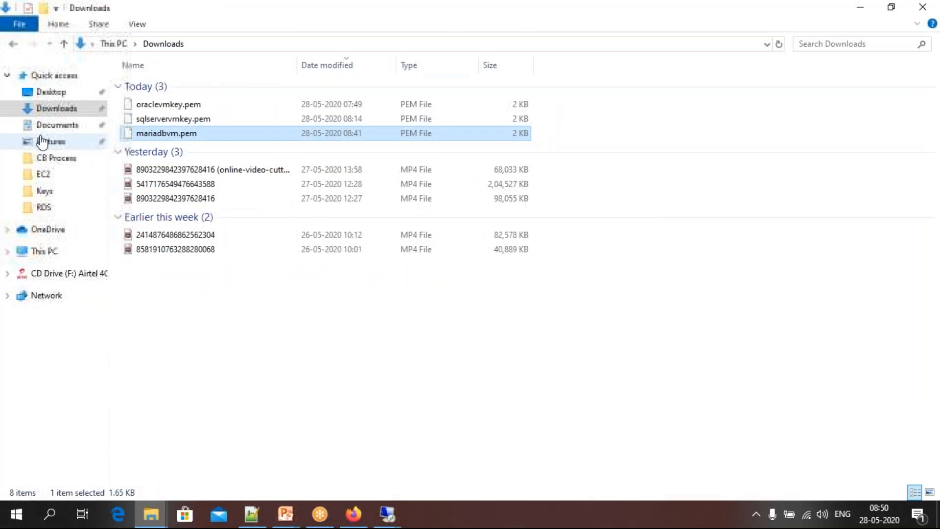
{"action": "left_click", "coordinate": [42, 126]}
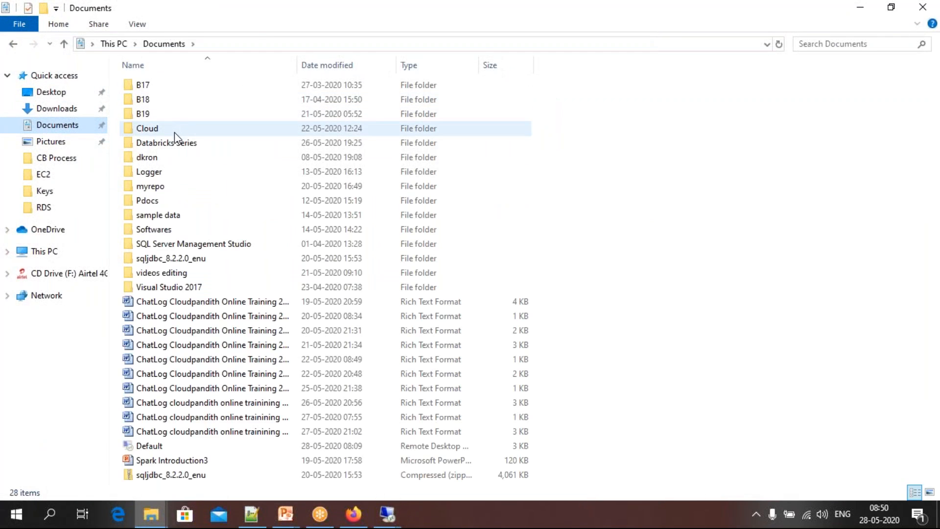
{"action": "double_click", "coordinate": [149, 129]}
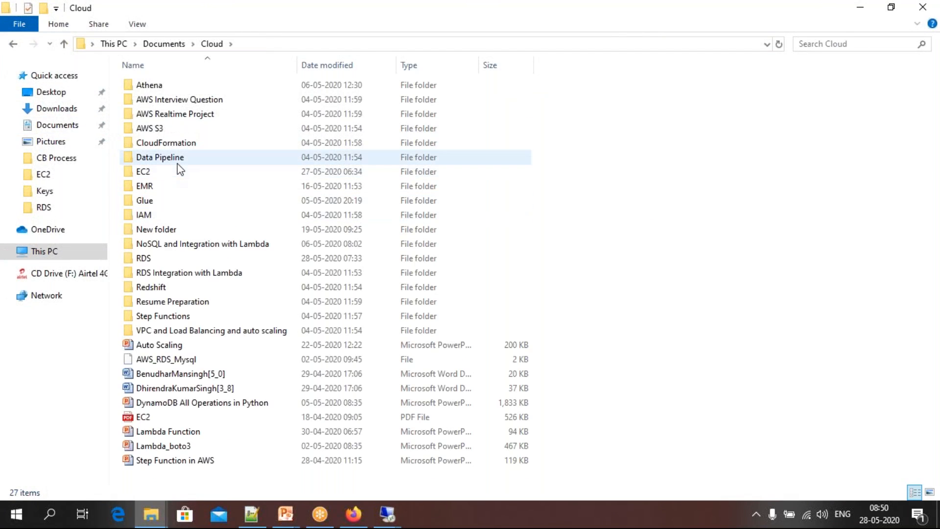
{"action": "double_click", "coordinate": [143, 258]}
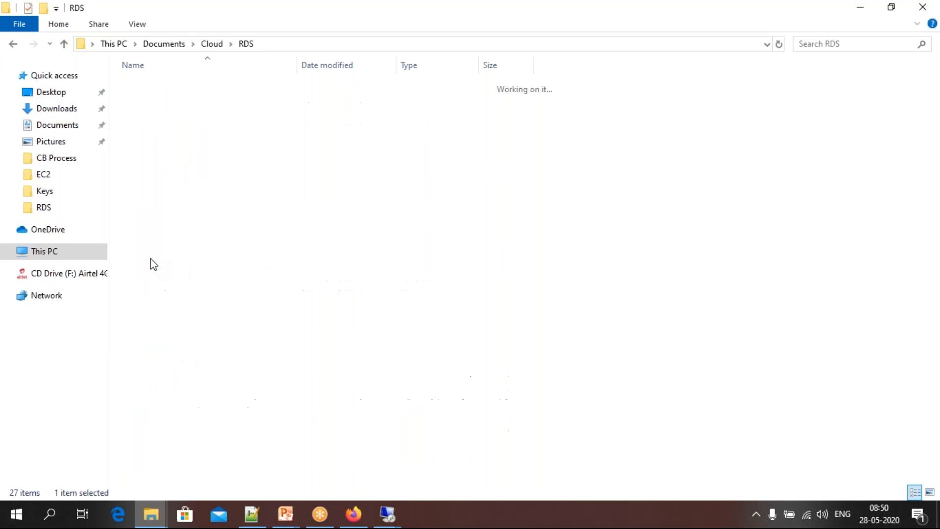
{"action": "left_click", "coordinate": [191, 86]}
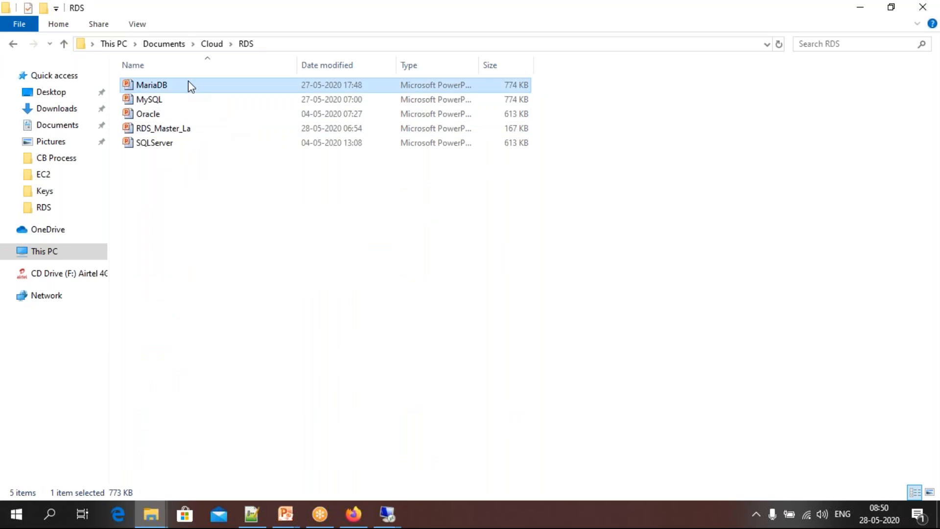
{"action": "double_click", "coordinate": [191, 87]}
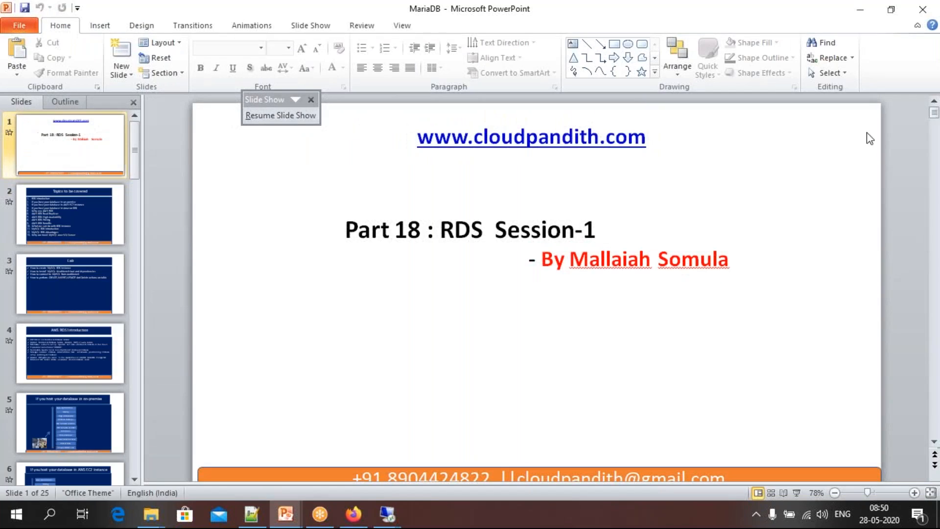
{"action": "left_click_drag", "start_coordinate": [934, 113], "coordinate": [934, 431]}
{"action": "left_click", "coordinate": [120, 350]}
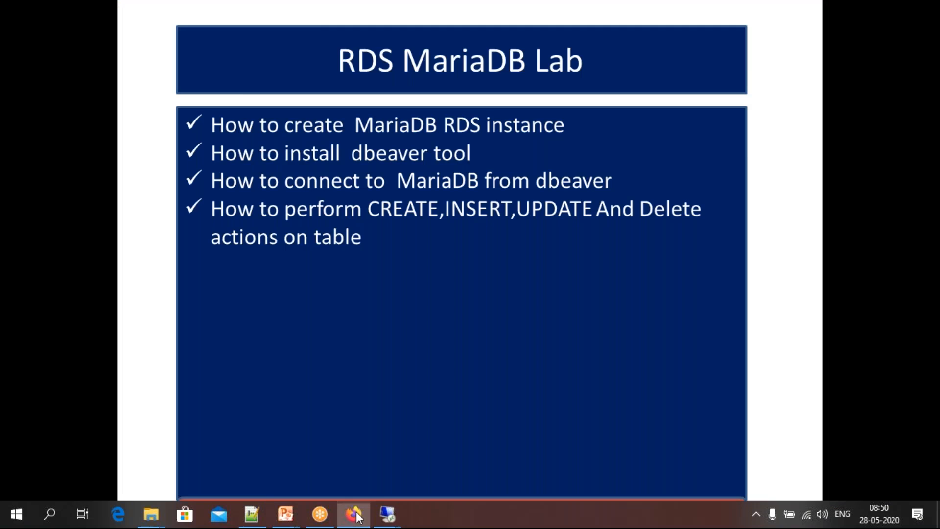
Switch back to the 13.233.1.147 remote session and open a new tab in Internet Explorer
{"action": "left_click", "coordinate": [354, 514]}
{"action": "mouse_move", "coordinate": [387, 514]}
{"action": "left_click", "coordinate": [434, 450]}
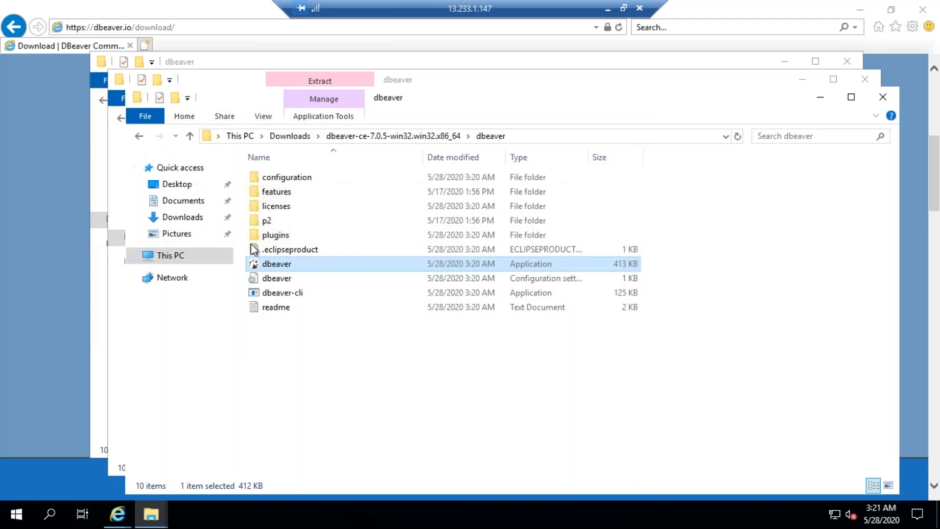
{"action": "left_click", "coordinate": [120, 518]}
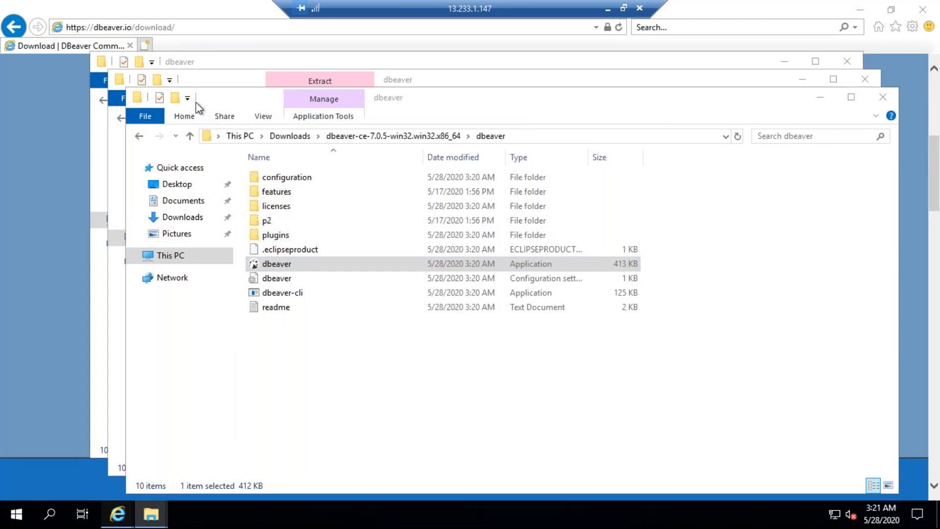
{"action": "left_click", "coordinate": [145, 46]}
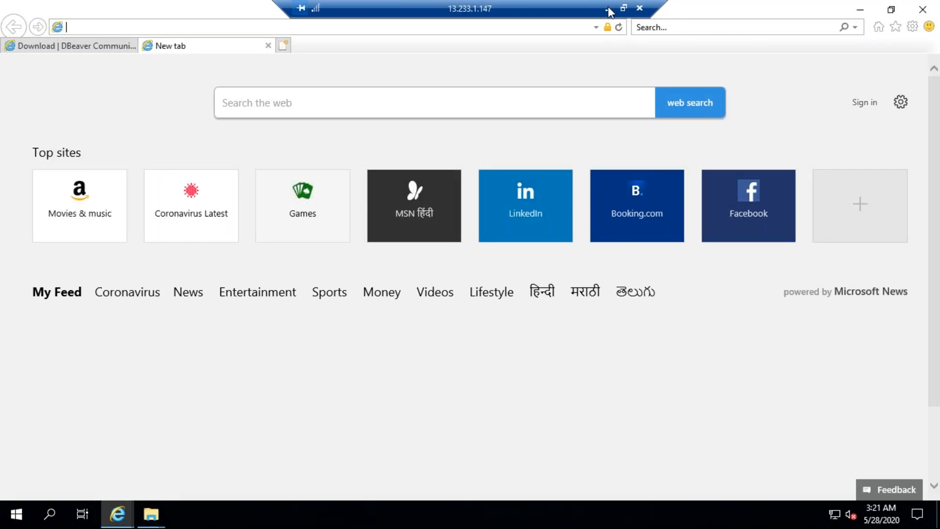
Return to the local Notepad++ and look through the open notes sample.csv, new 64, new 63, new 58 and aaaaa
{"action": "left_click", "coordinate": [607, 9]}
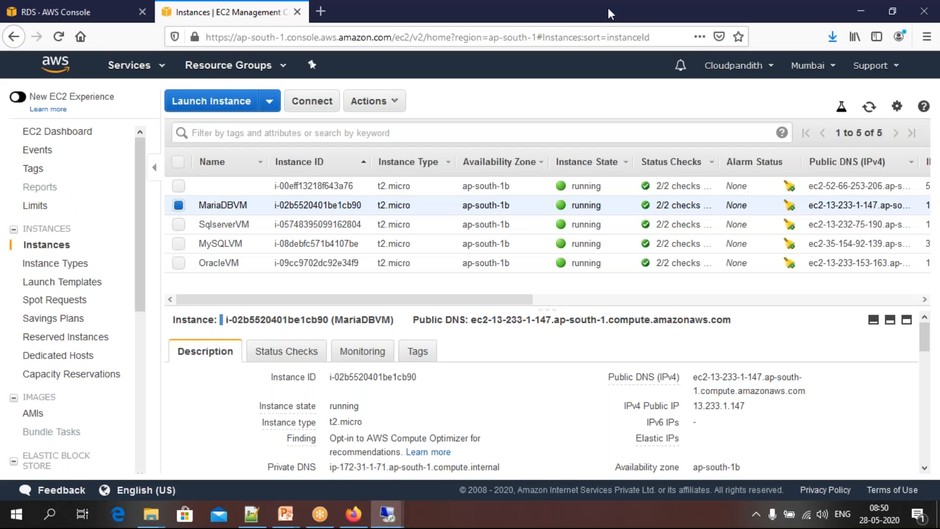
{"action": "left_click", "coordinate": [252, 517]}
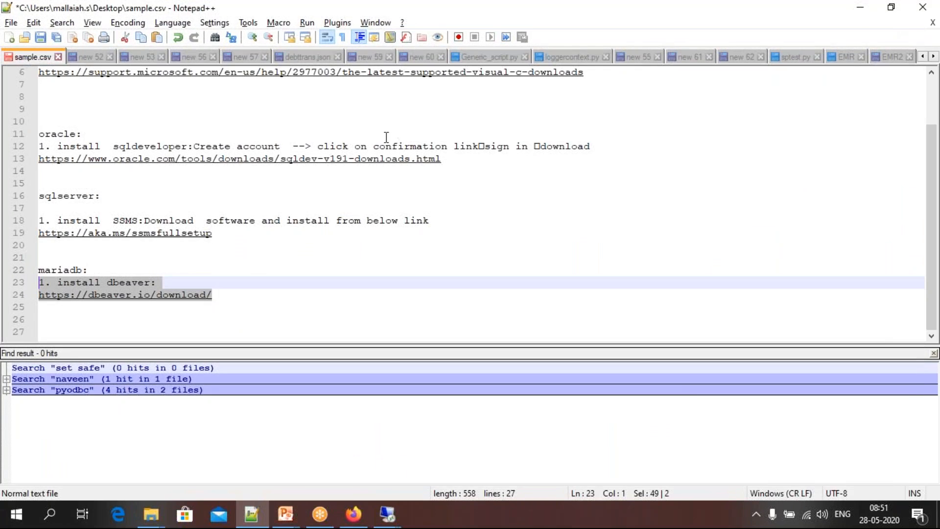
{"action": "left_click", "coordinate": [182, 147]}
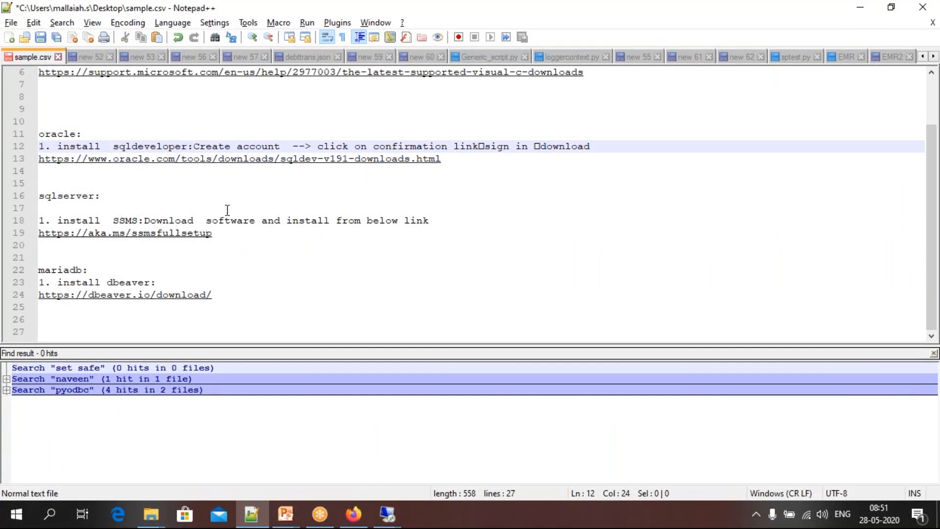
{"action": "left_click", "coordinate": [9, 38]}
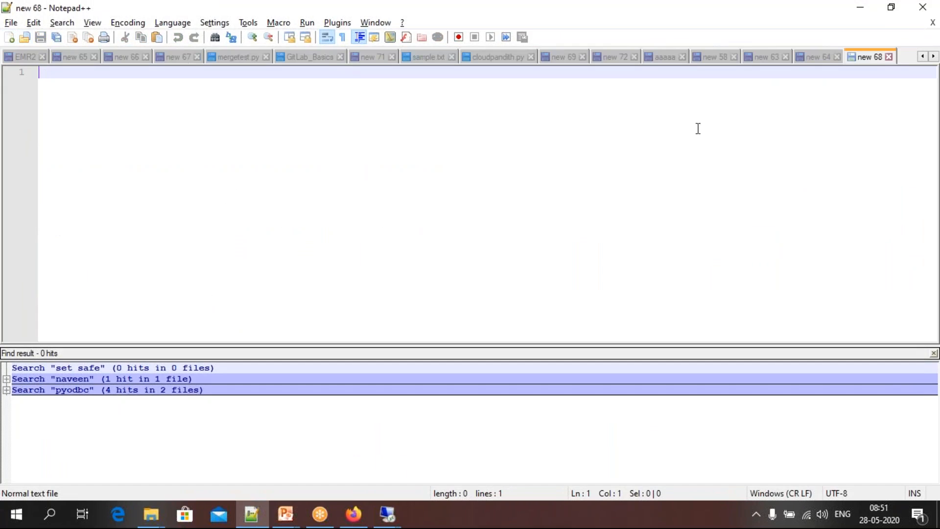
{"action": "left_click", "coordinate": [817, 56]}
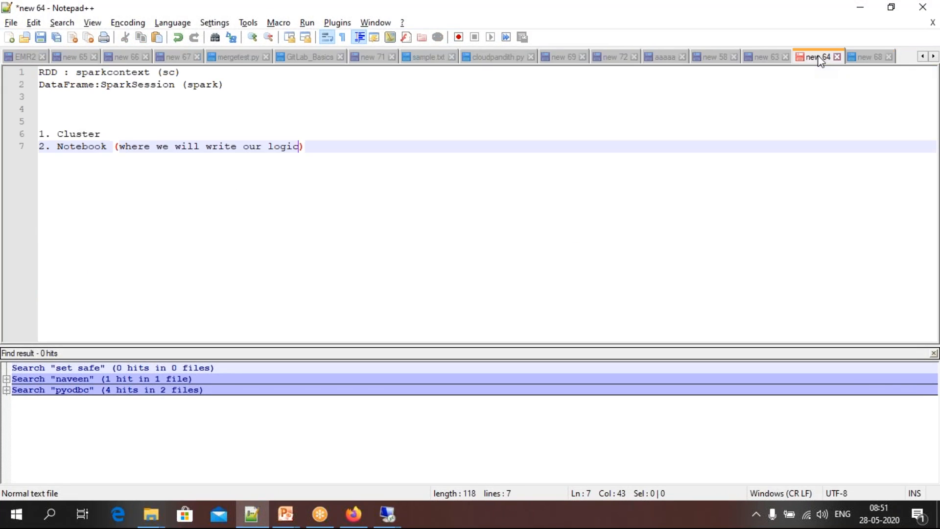
{"action": "left_click", "coordinate": [766, 58]}
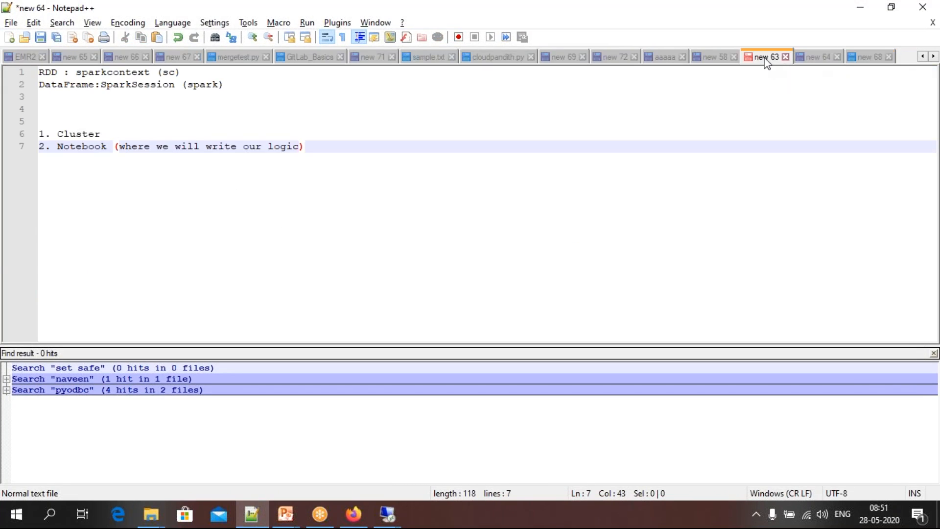
{"action": "left_click", "coordinate": [714, 58]}
{"action": "left_click", "coordinate": [665, 57]}
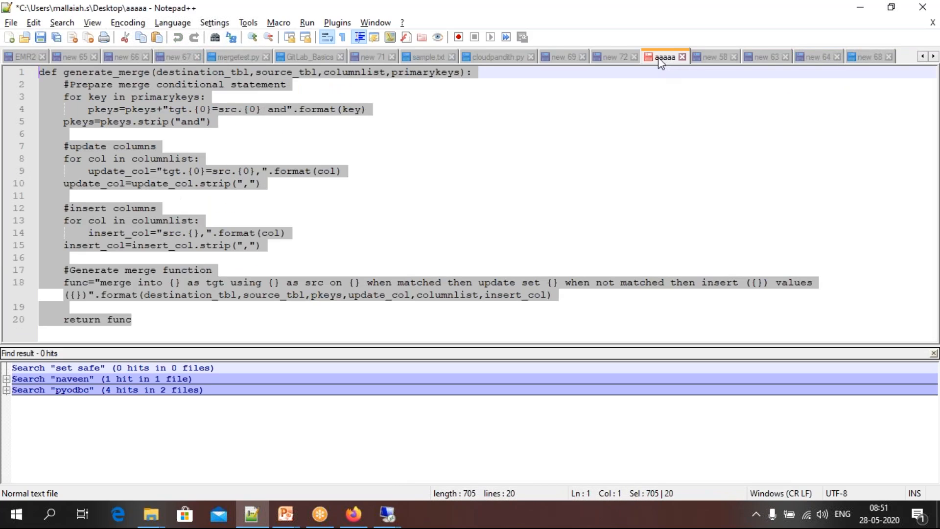
Bring up the local RDS folder in File Explorer and check its presentations
{"action": "mouse_move", "coordinate": [157, 513]}
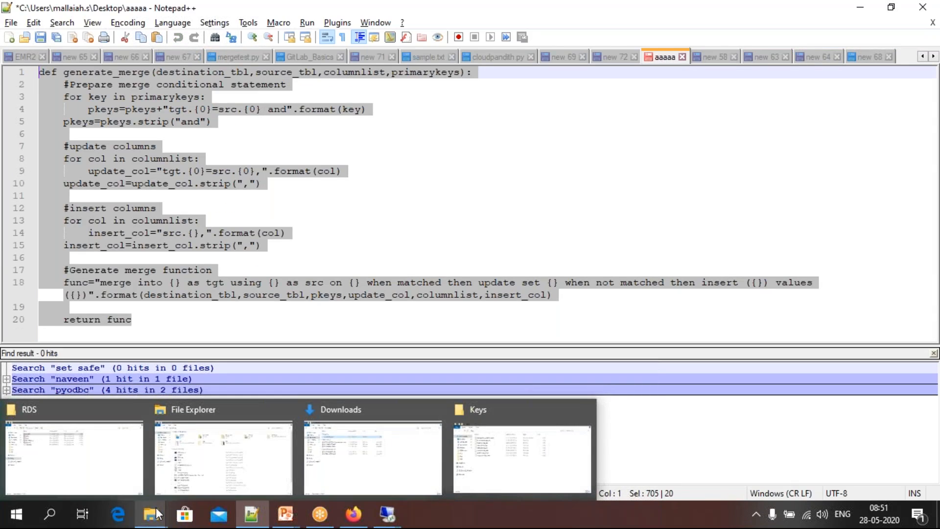
{"action": "left_click", "coordinate": [432, 246]}
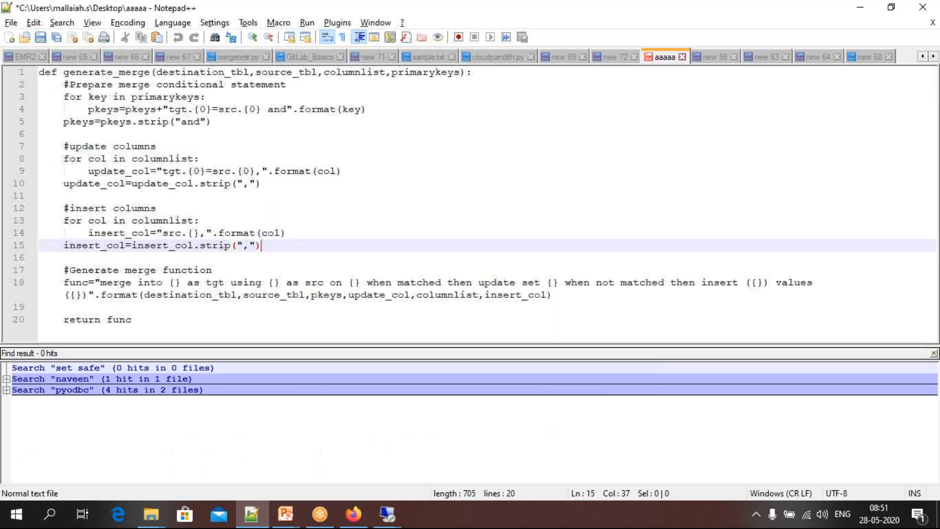
{"action": "left_click", "coordinate": [161, 520]}
{"action": "left_click", "coordinate": [93, 458]}
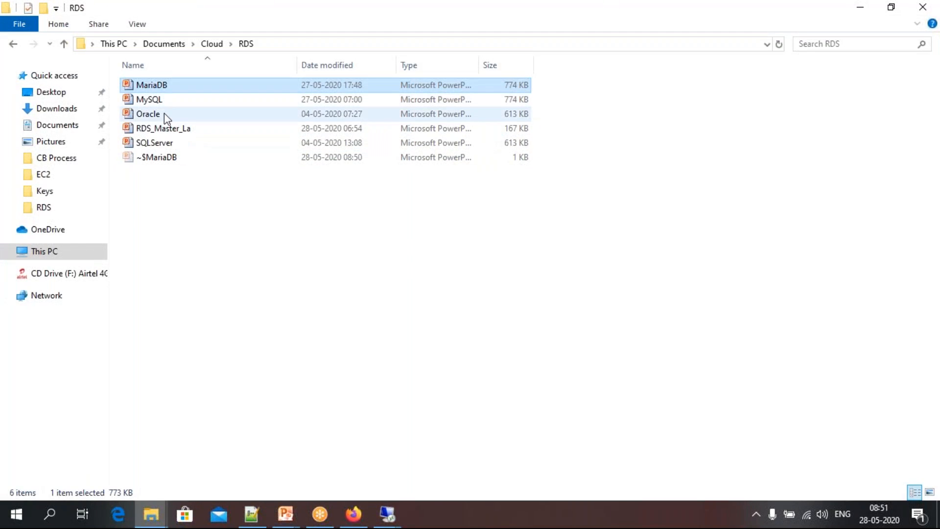
Search all opened Notepad++ documents for "postgresql"
{"action": "left_click", "coordinate": [252, 514]}
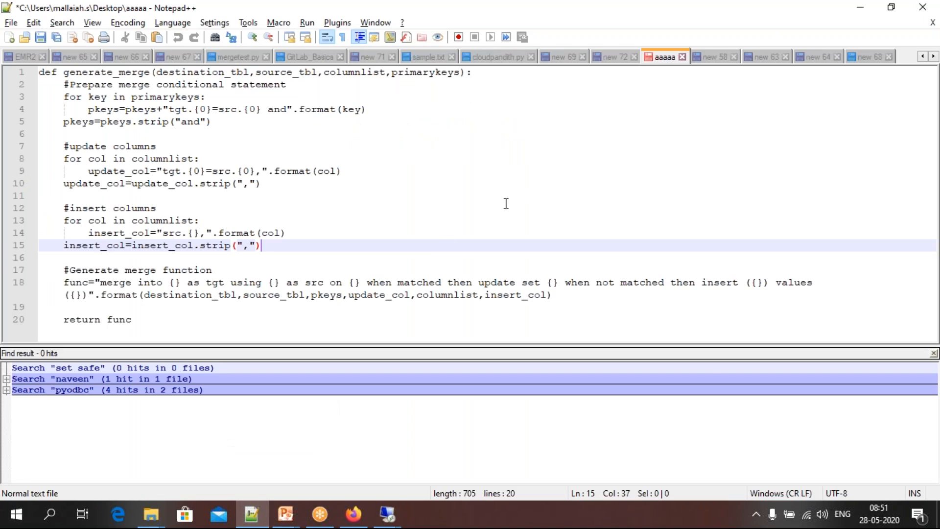
{"action": "key", "text": "ctrl+f"}
{"action": "type", "text": "postgresql"}
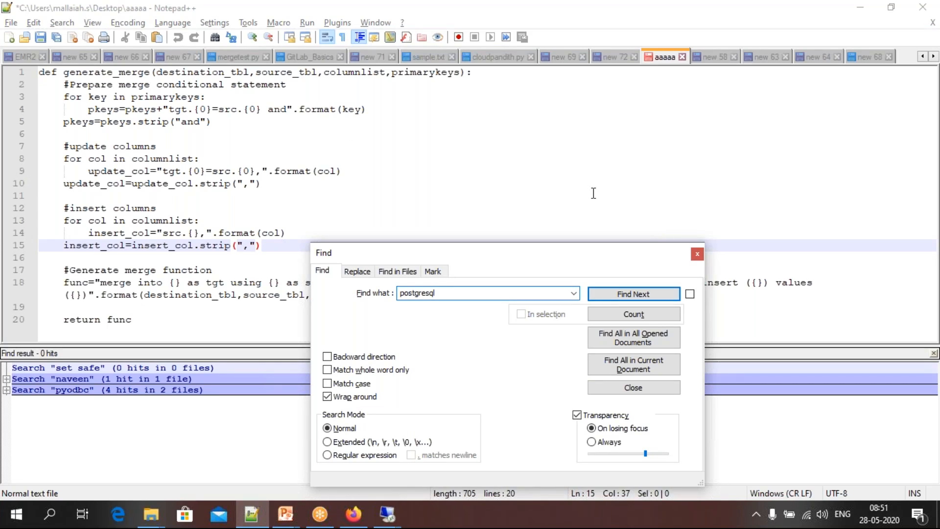
{"action": "left_click", "coordinate": [636, 335]}
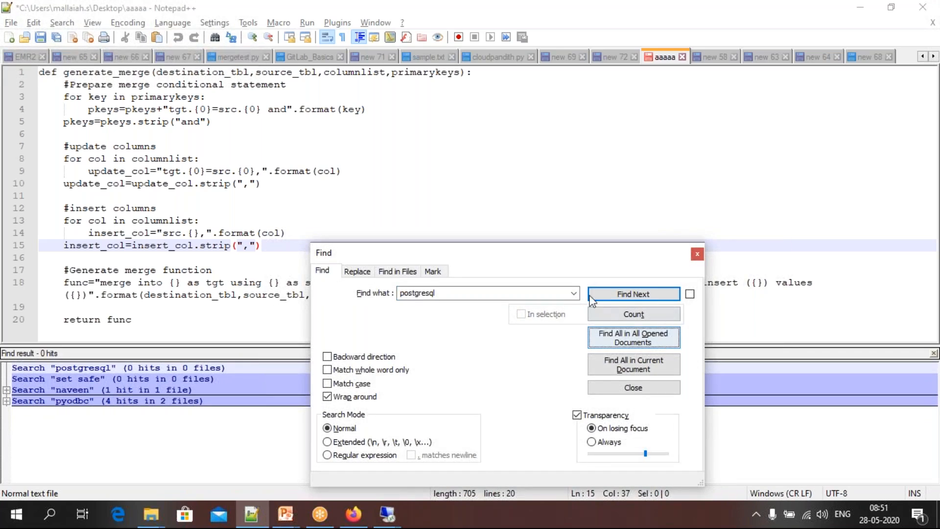
Search all opened Notepad++ documents for "java" and look through the listed hits
{"action": "double_click", "coordinate": [463, 299]}
{"action": "key", "text": "BackSpace"}
{"action": "type", "text": "java"}
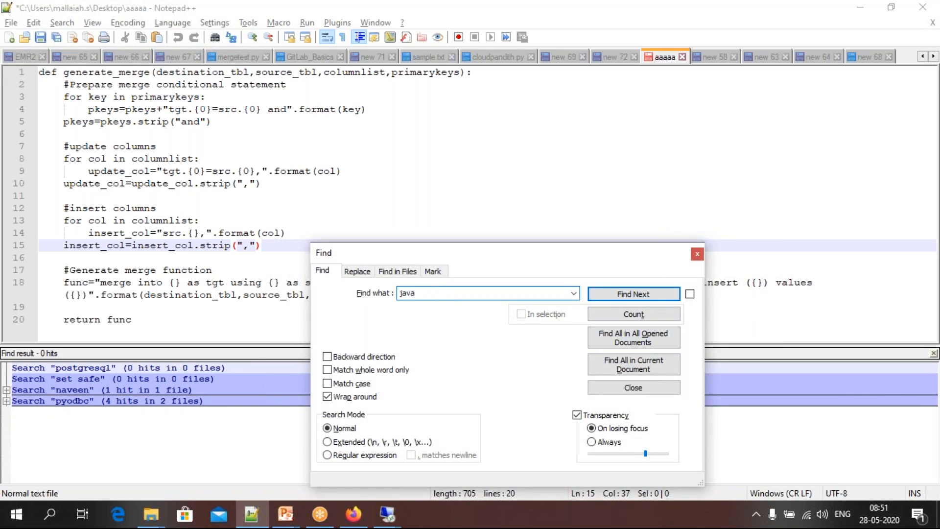
{"action": "left_click", "coordinate": [631, 331]}
{"action": "scroll", "coordinate": [268, 418], "scroll_direction": "down", "scroll_amount": 20}
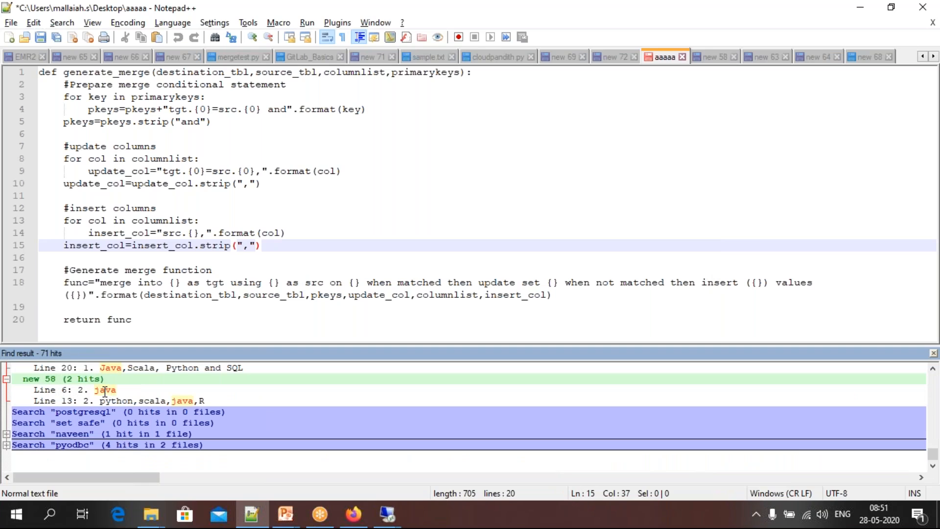
{"action": "scroll", "coordinate": [105, 392], "scroll_direction": "up", "scroll_amount": 2}
{"action": "scroll", "coordinate": [104, 392], "scroll_direction": "down", "scroll_amount": 2}
Search all opened Notepad++ documents for "jdk" and close the Find dialog
{"action": "key", "text": "ctrl+f"}
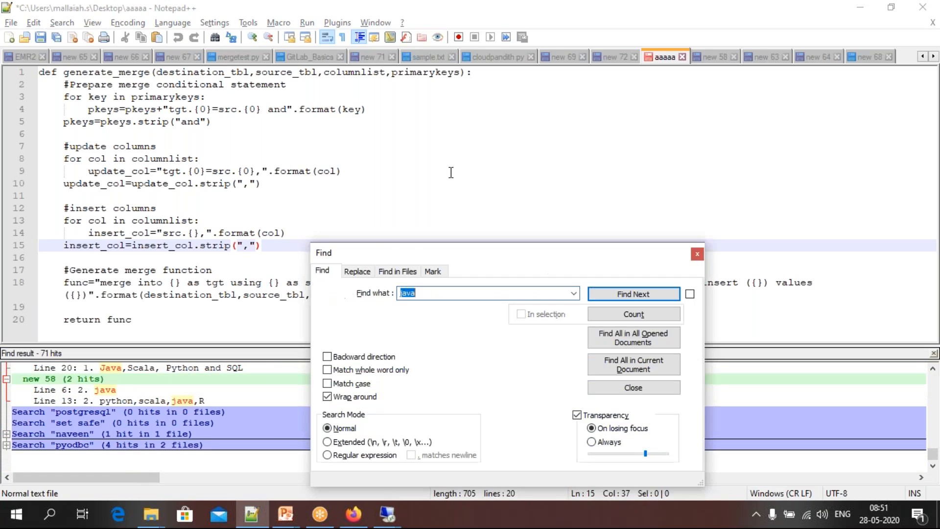
{"action": "type", "text": "jdk"}
{"action": "left_click", "coordinate": [623, 335]}
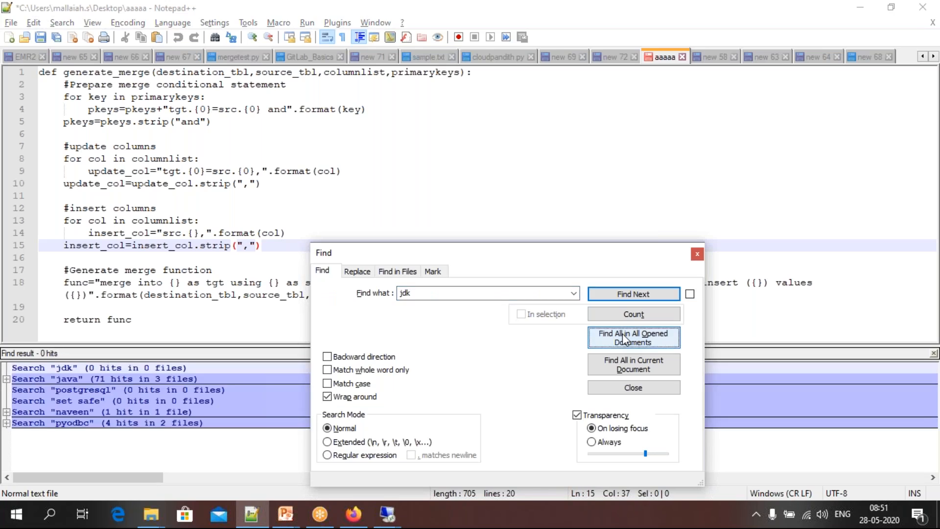
{"action": "left_click", "coordinate": [697, 254]}
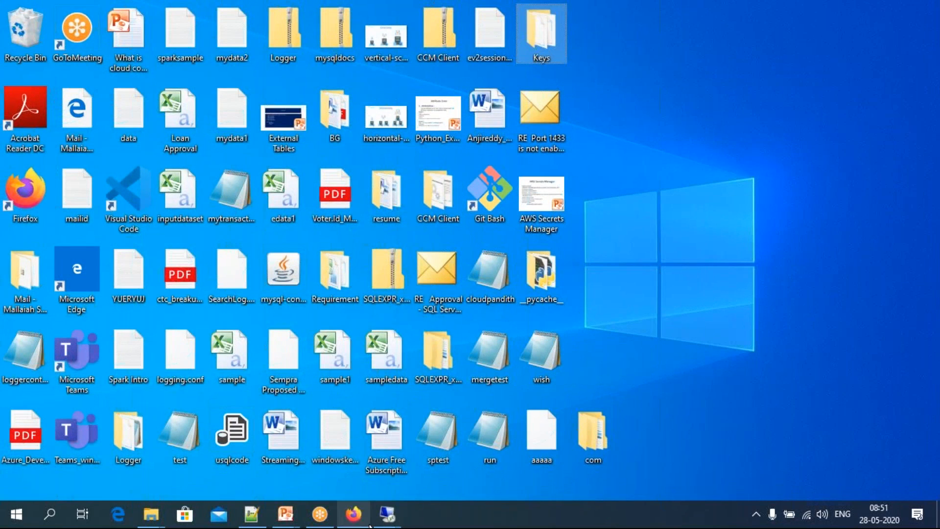
Switch to the 13.232.75.190 remote session, bring up Internet Explorer and close its smaller second window
{"action": "left_click", "coordinate": [387, 514]}
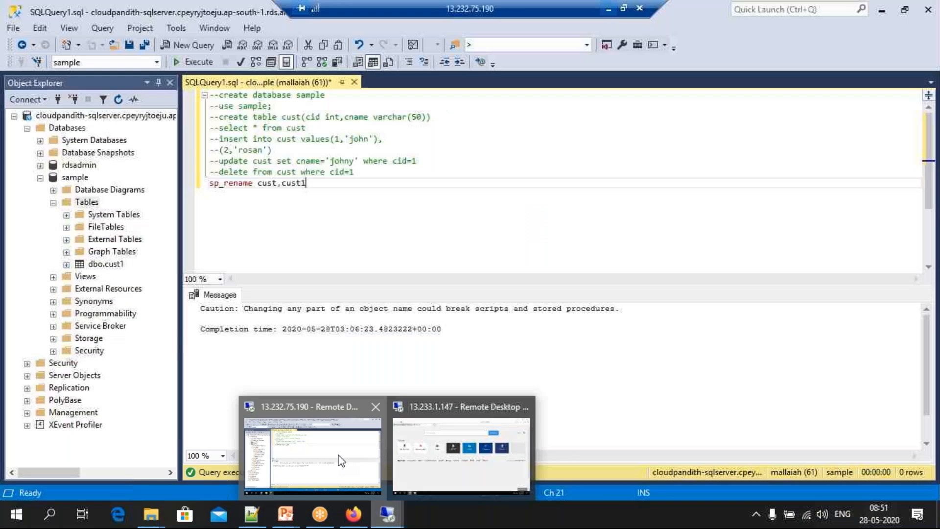
{"action": "left_click", "coordinate": [344, 456]}
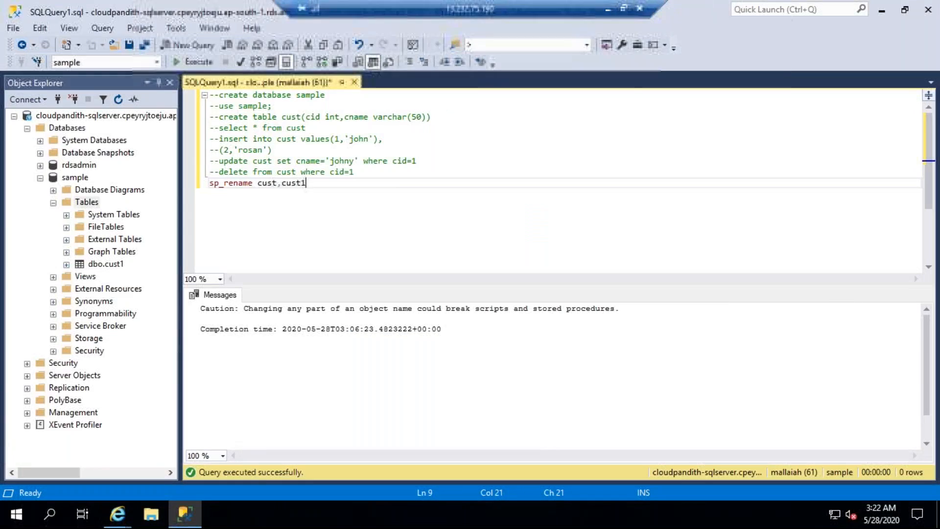
{"action": "left_click", "coordinate": [117, 513]}
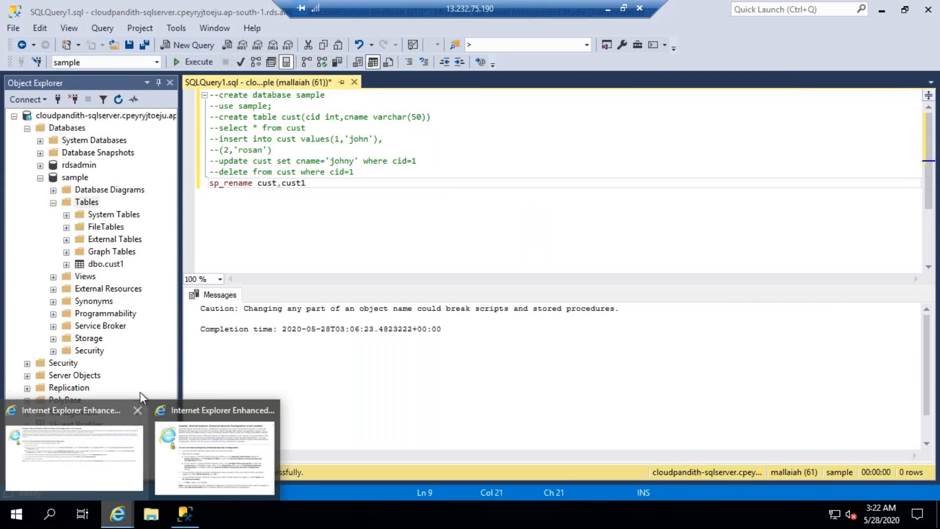
{"action": "left_click", "coordinate": [78, 443]}
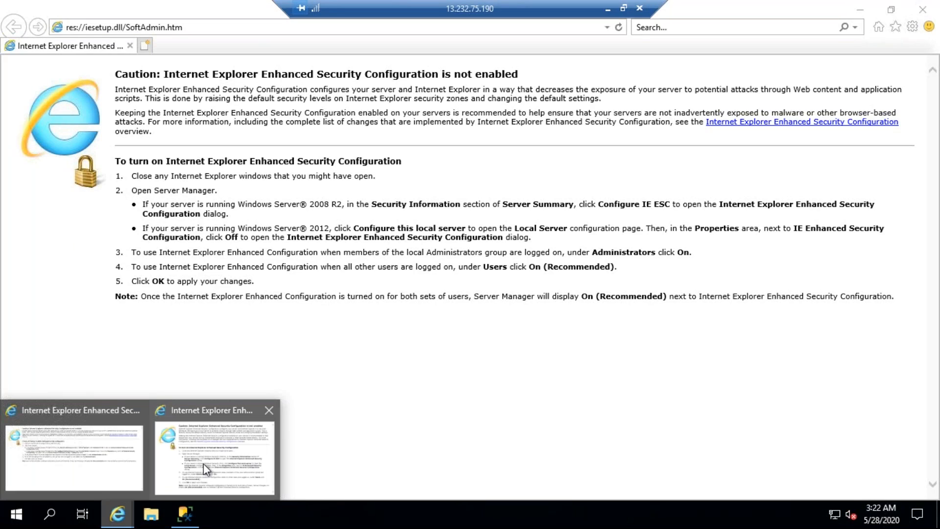
{"action": "left_click", "coordinate": [217, 455]}
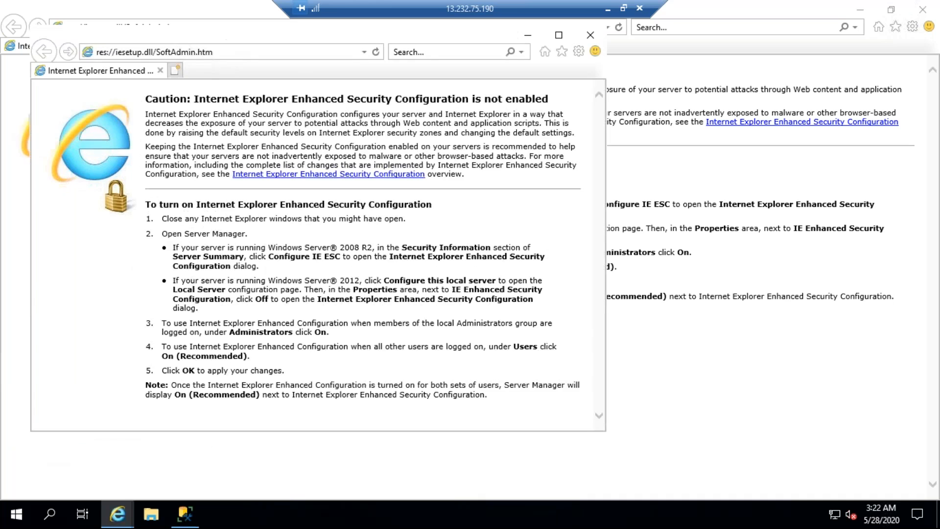
{"action": "left_click", "coordinate": [594, 36]}
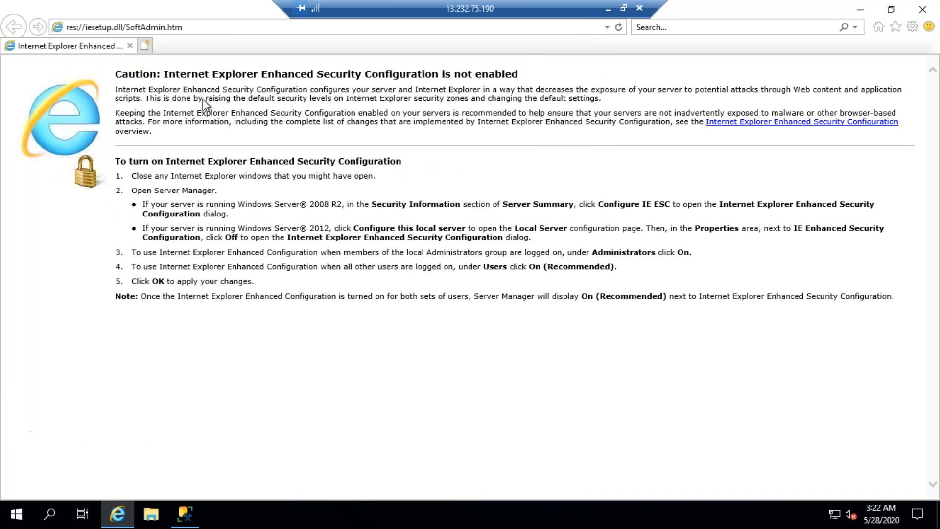
{"action": "double_click", "coordinate": [194, 38]}
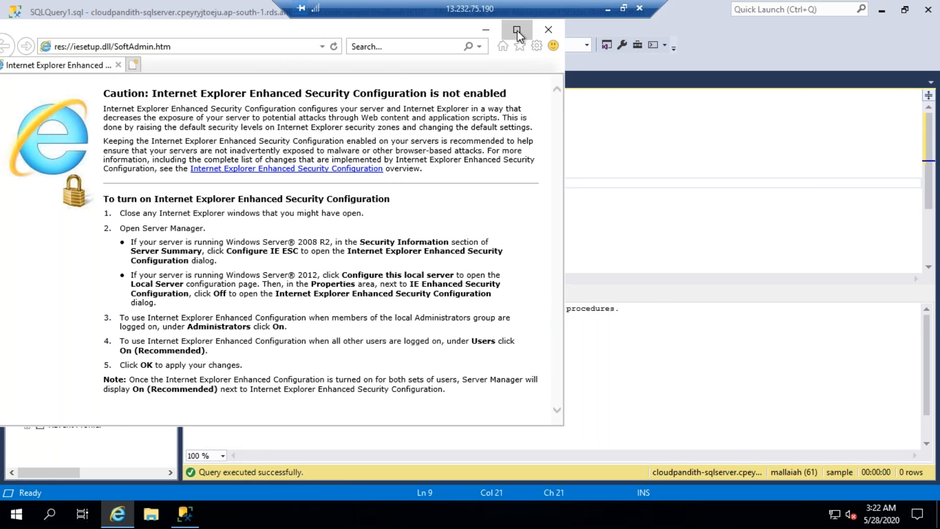
{"action": "left_click", "coordinate": [517, 30]}
{"action": "left_click", "coordinate": [182, 33]}
{"action": "key", "text": "BackSpace"}
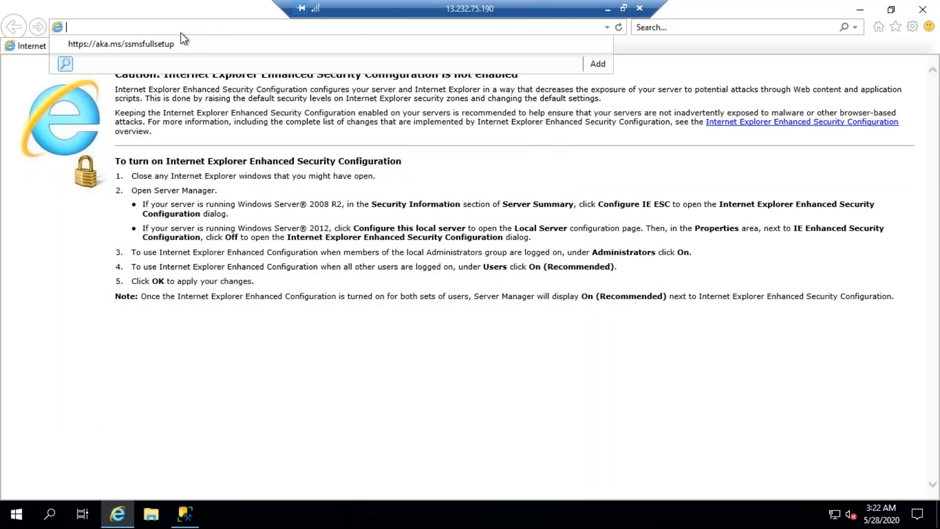
{"action": "type", "text": "https://dbeaver.io/download/"}
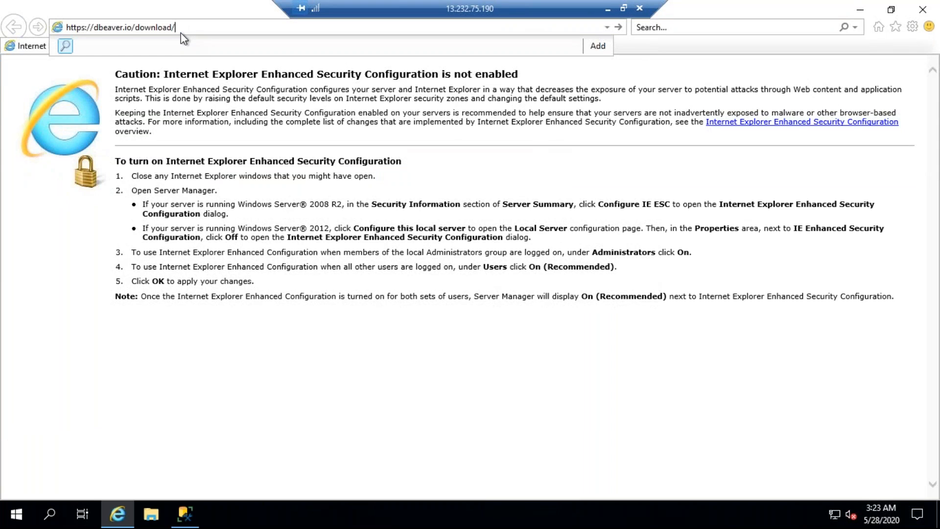
{"action": "key", "text": "Return"}
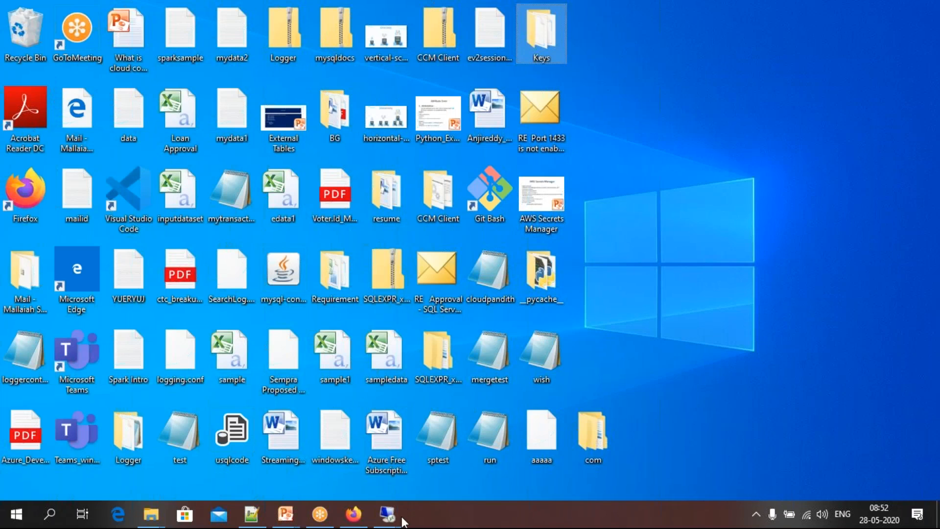
Check the 13.233.1.147 remote session, minimize it, and disconnect the 13.232.75.190 session
{"action": "mouse_move", "coordinate": [388, 519]}
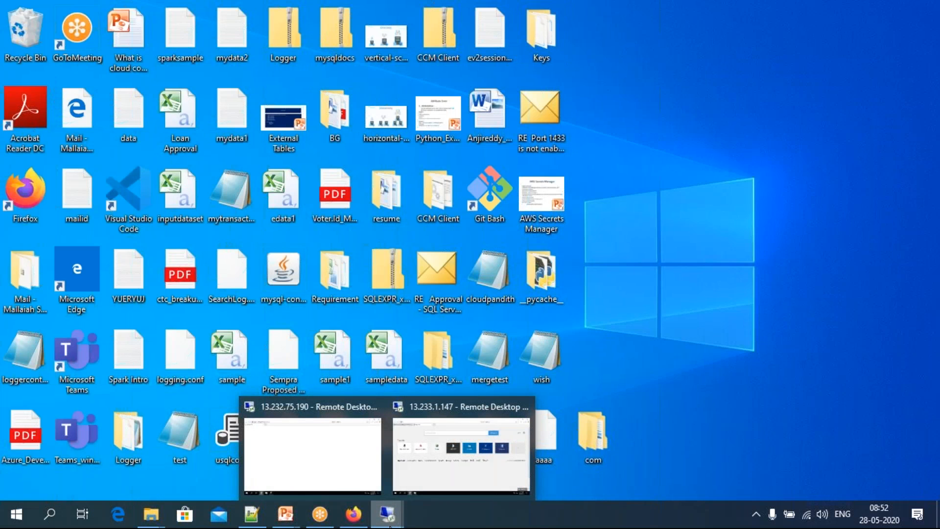
{"action": "left_click", "coordinate": [452, 435]}
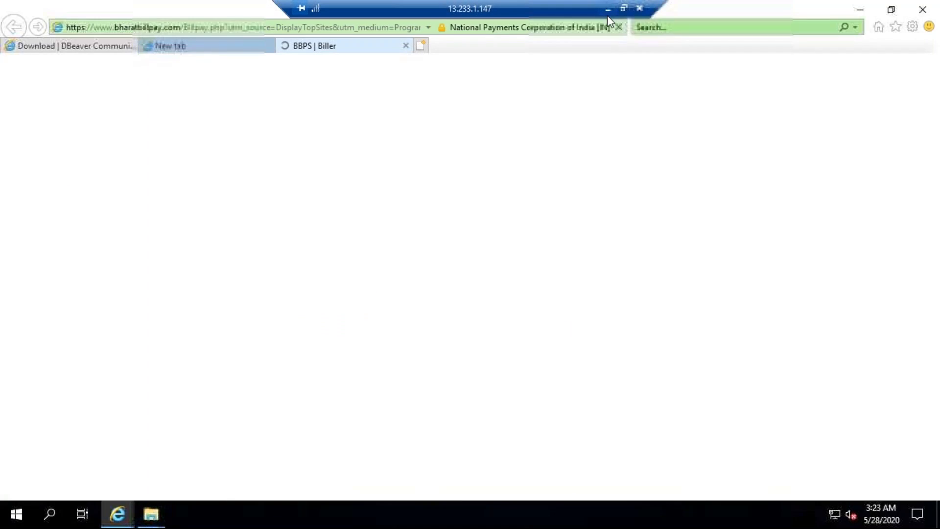
{"action": "left_click", "coordinate": [608, 10]}
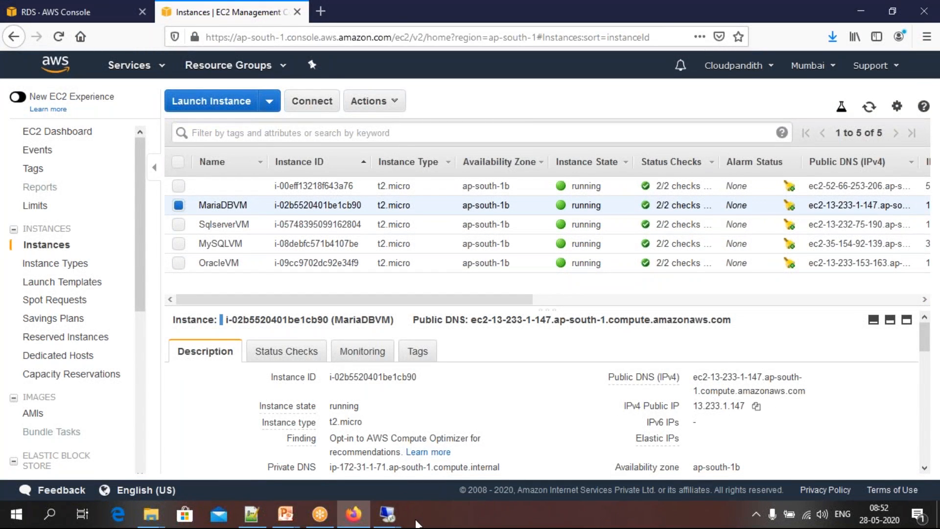
{"action": "left_click", "coordinate": [387, 514]}
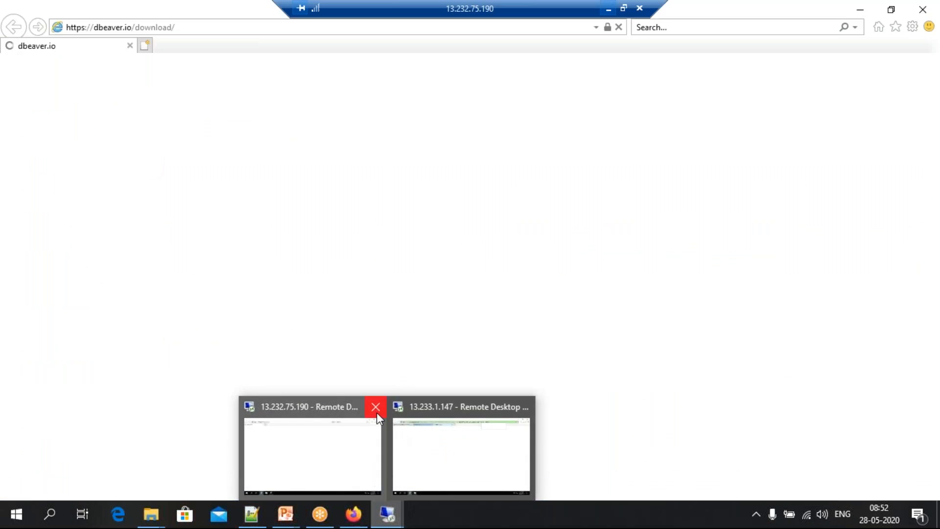
{"action": "left_click", "coordinate": [376, 411]}
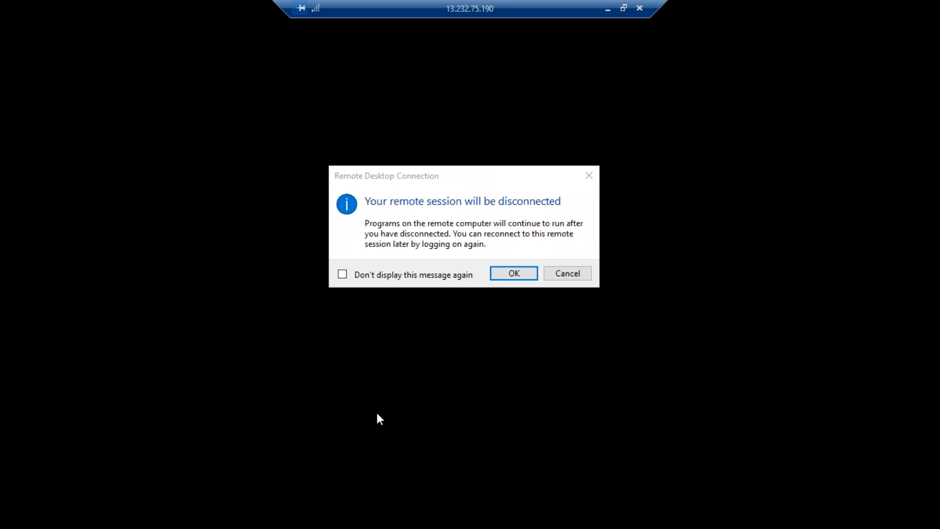
{"action": "left_click", "coordinate": [514, 273]}
Return to the DBeaver download page in the 13.233.1.147 session and run the Windows 64 bit installer
{"action": "left_click", "coordinate": [387, 514]}
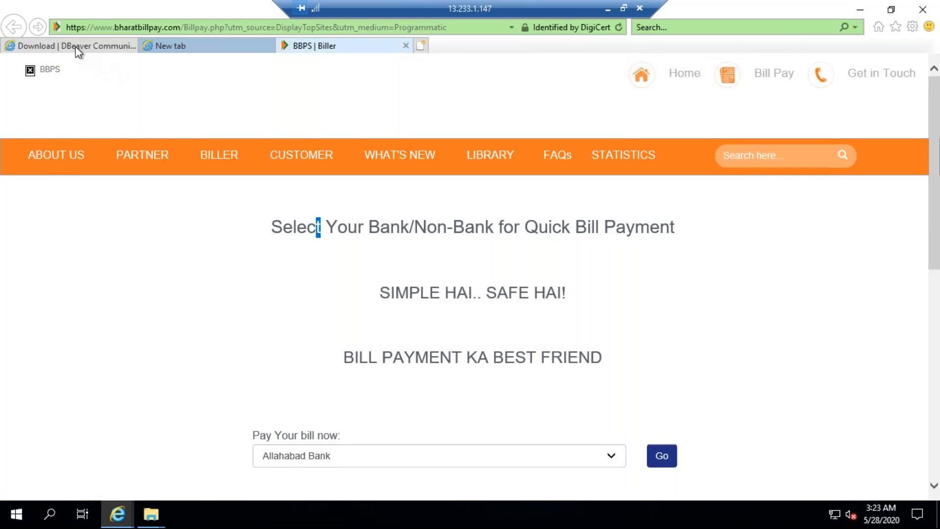
{"action": "left_click", "coordinate": [77, 47]}
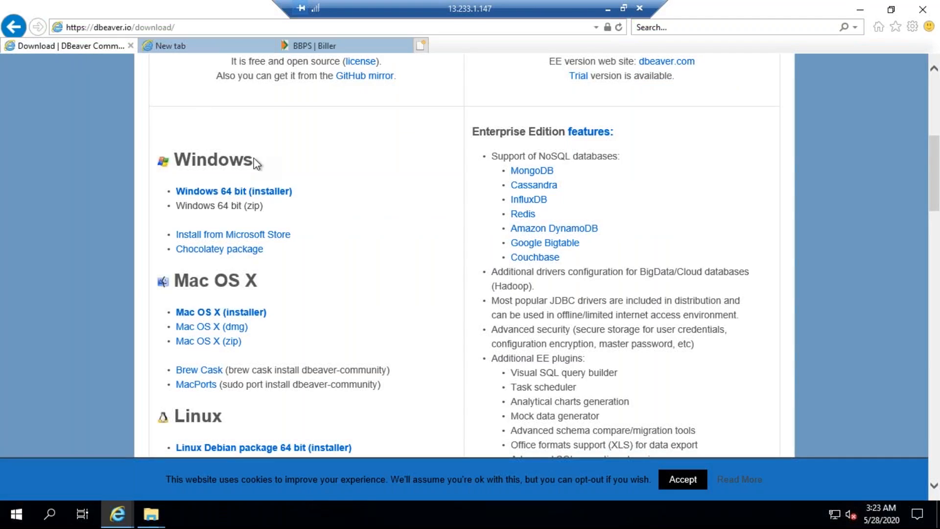
{"action": "left_click", "coordinate": [220, 195]}
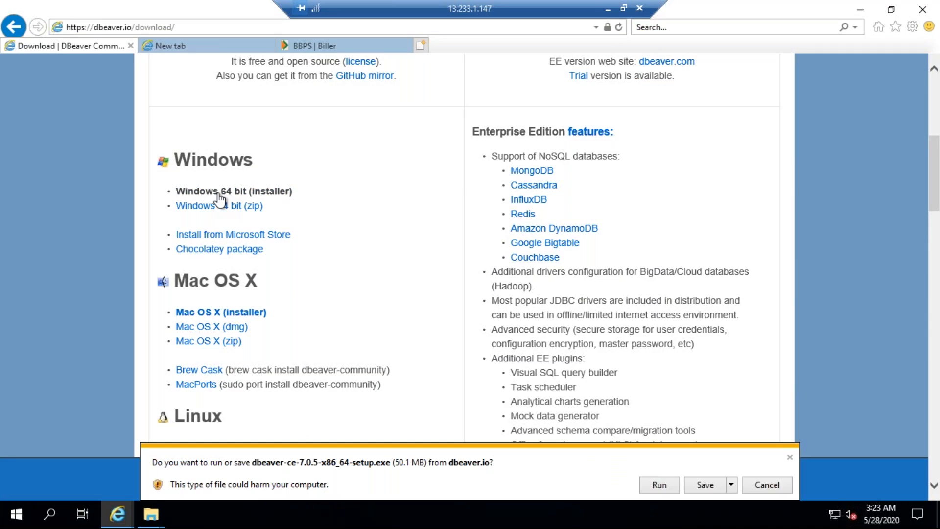
{"action": "left_click", "coordinate": [658, 484]}
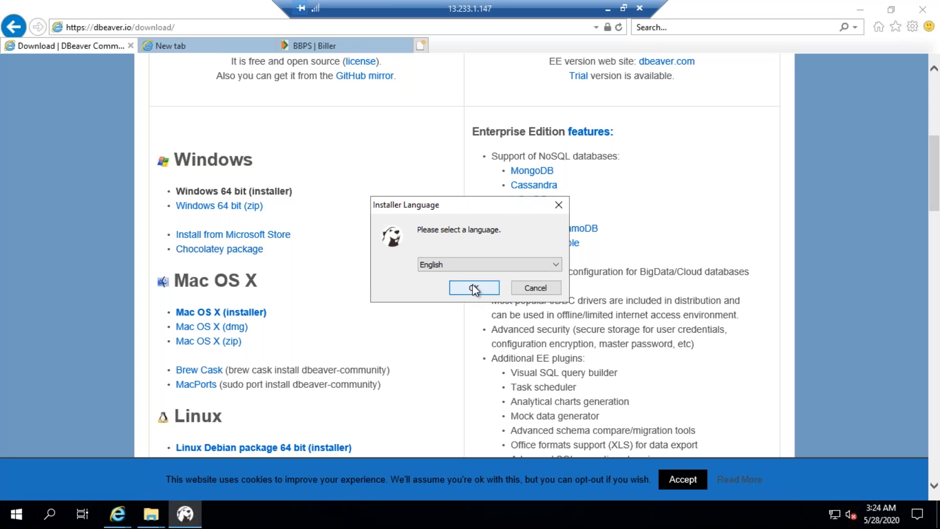
Install DBeaver Community in English for all users in C:\Program Files\DBeaver, with the DBeaver Community Start menu folder and no desktop shortcut
{"action": "left_click", "coordinate": [474, 288]}
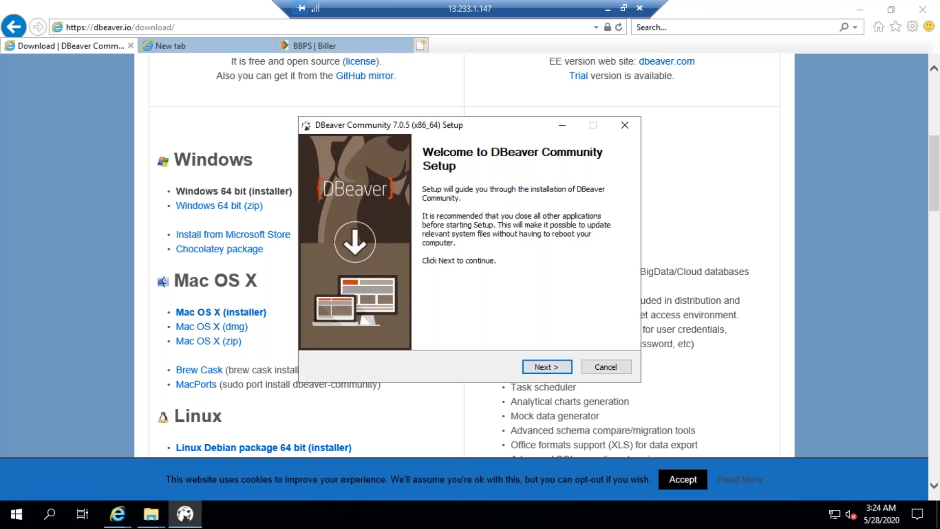
{"action": "left_click", "coordinate": [536, 365]}
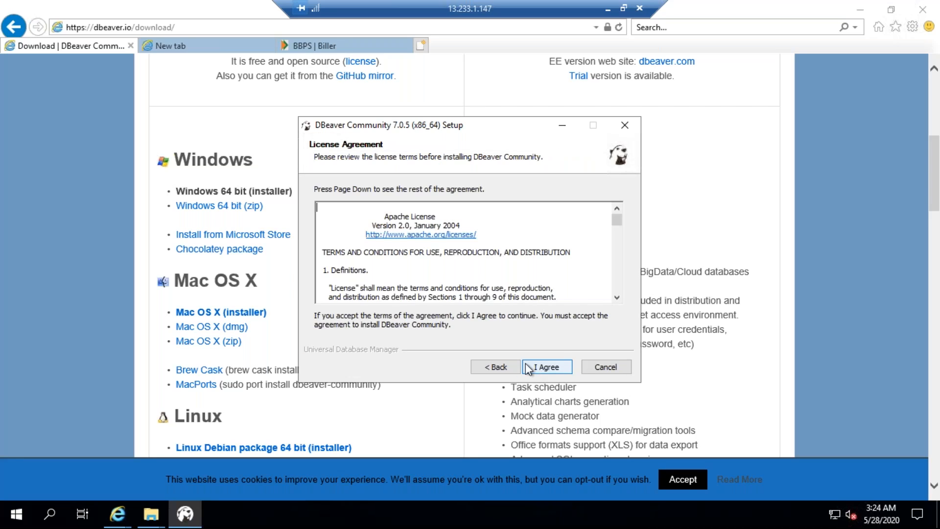
{"action": "left_click", "coordinate": [552, 370]}
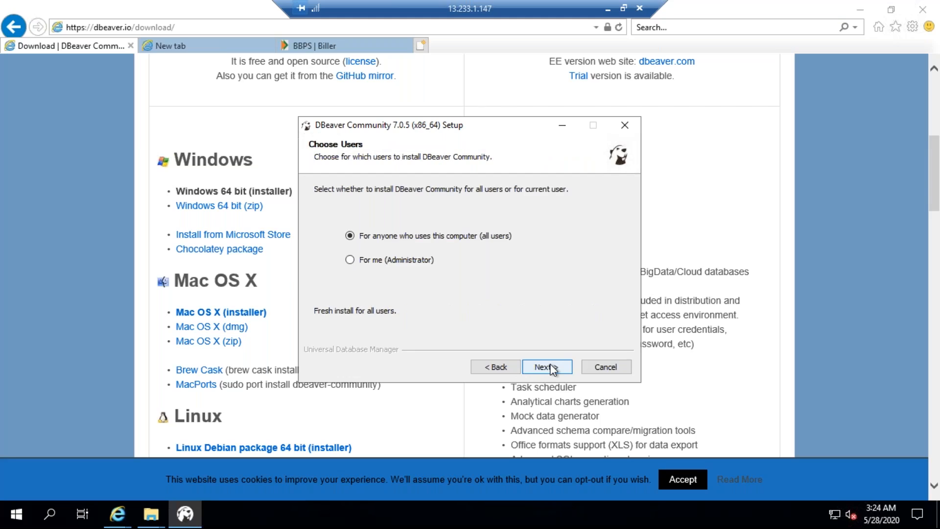
{"action": "left_click", "coordinate": [551, 369]}
{"action": "left_click", "coordinate": [552, 368]}
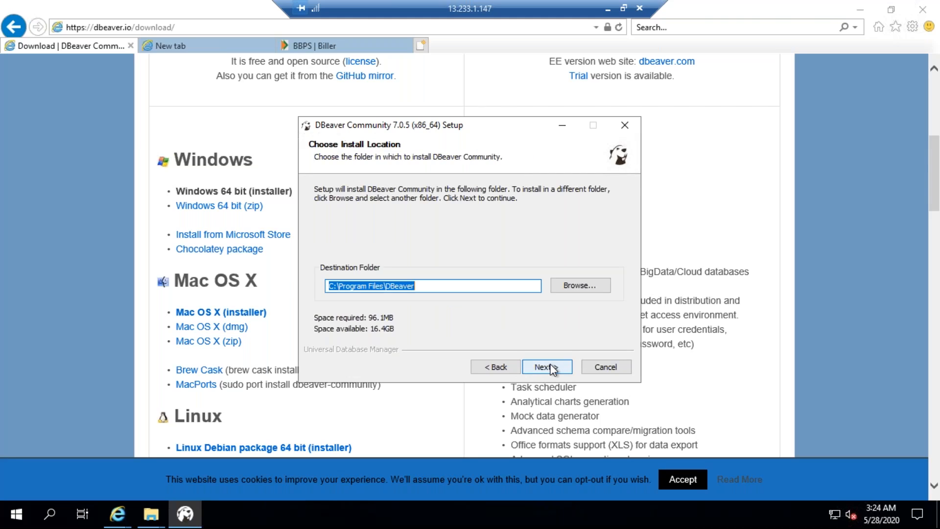
{"action": "left_click", "coordinate": [551, 368]}
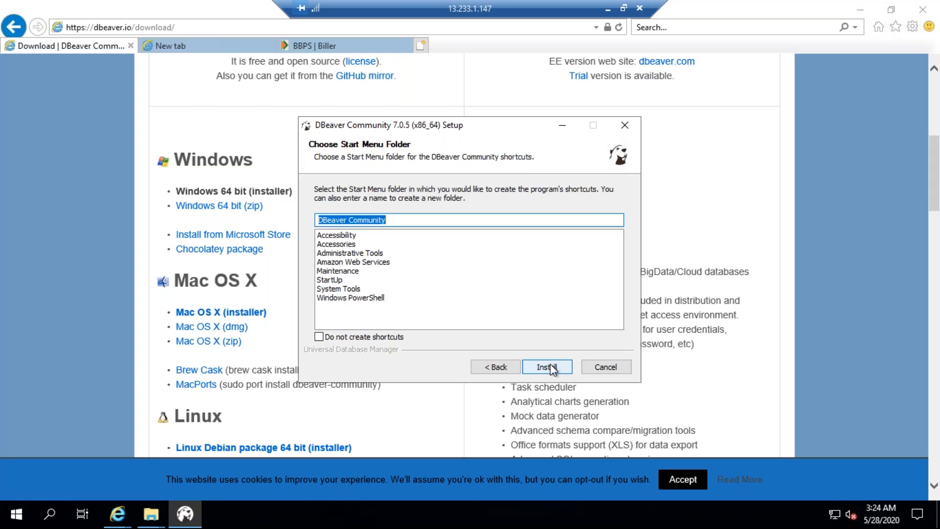
{"action": "left_click", "coordinate": [552, 368]}
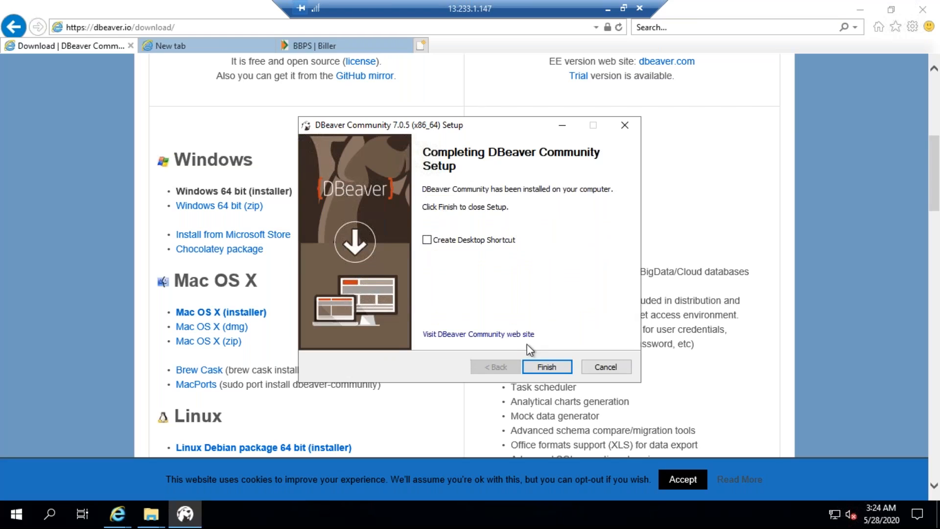
{"action": "left_click", "coordinate": [545, 366]}
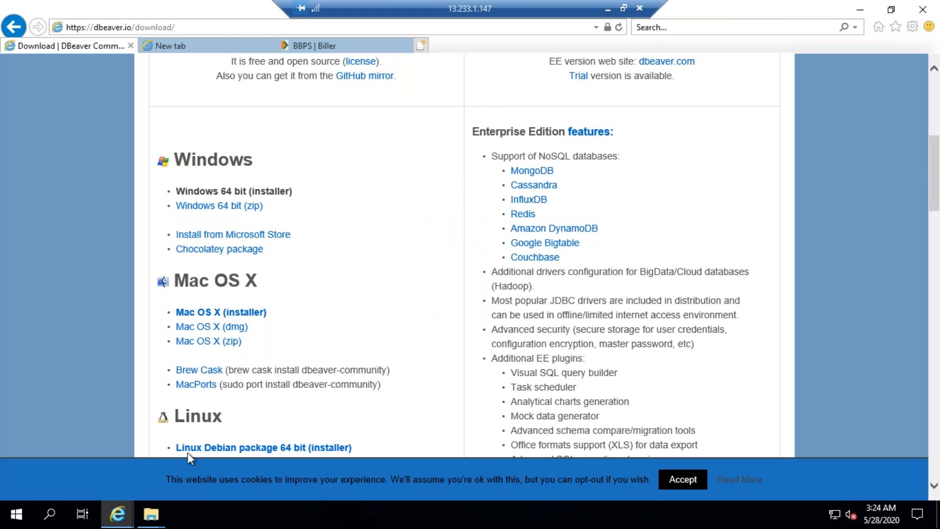
Search the remote machine's apps for "db" and launch DBeaver
{"action": "left_click", "coordinate": [51, 517]}
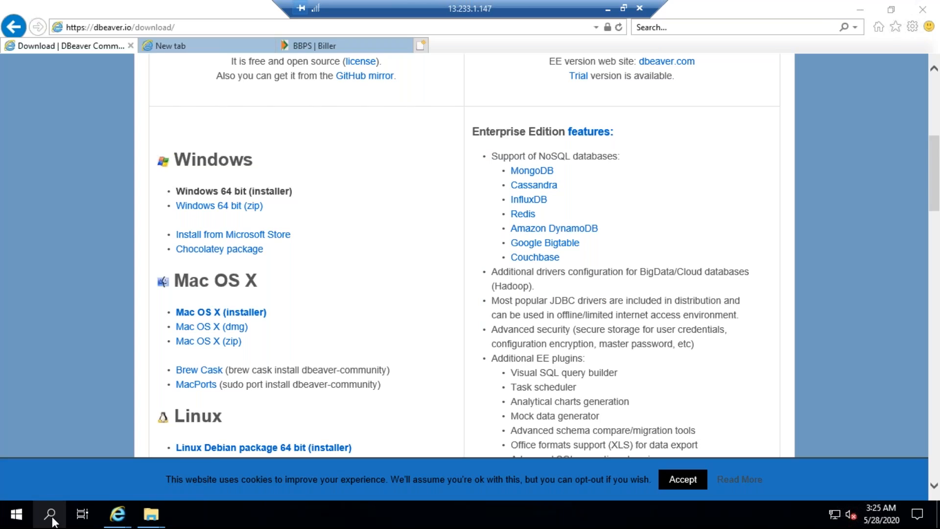
{"action": "left_click", "coordinate": [324, 344]}
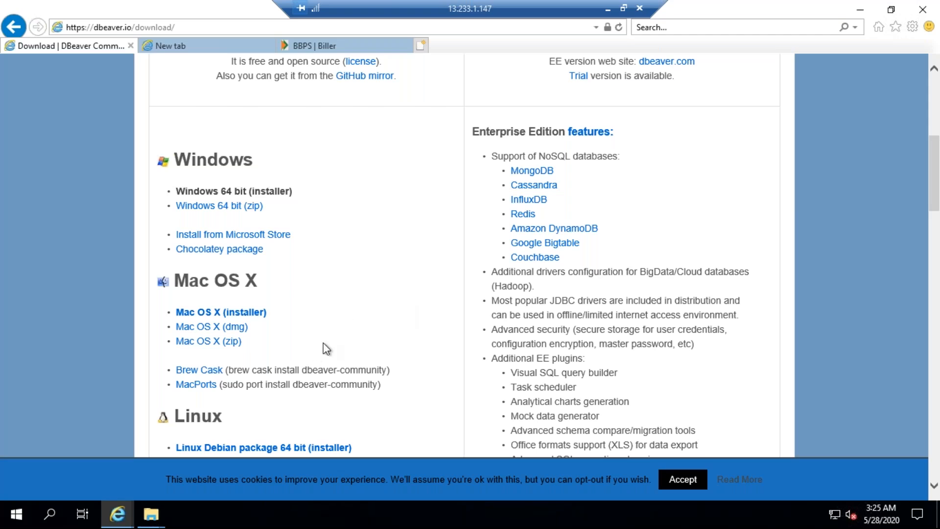
{"action": "left_click", "coordinate": [50, 516]}
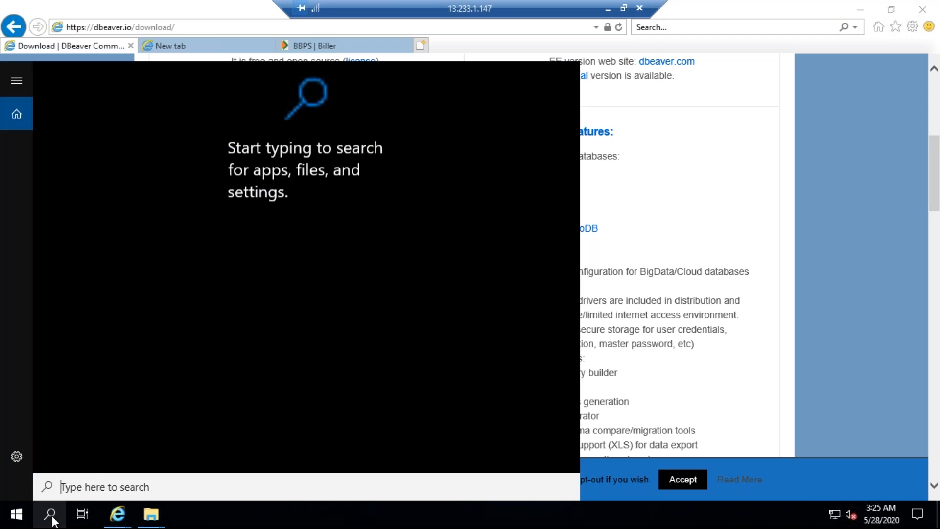
{"action": "type", "text": "db"}
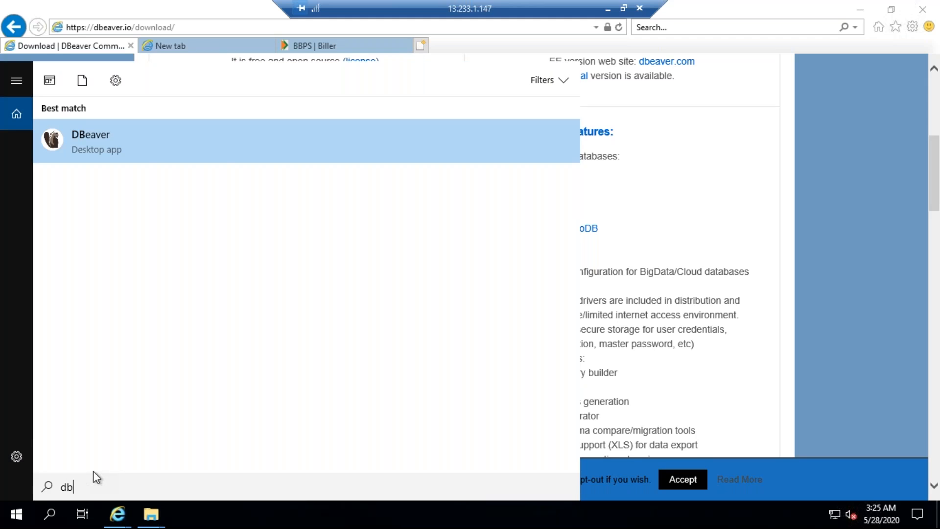
{"action": "key", "text": "Return"}
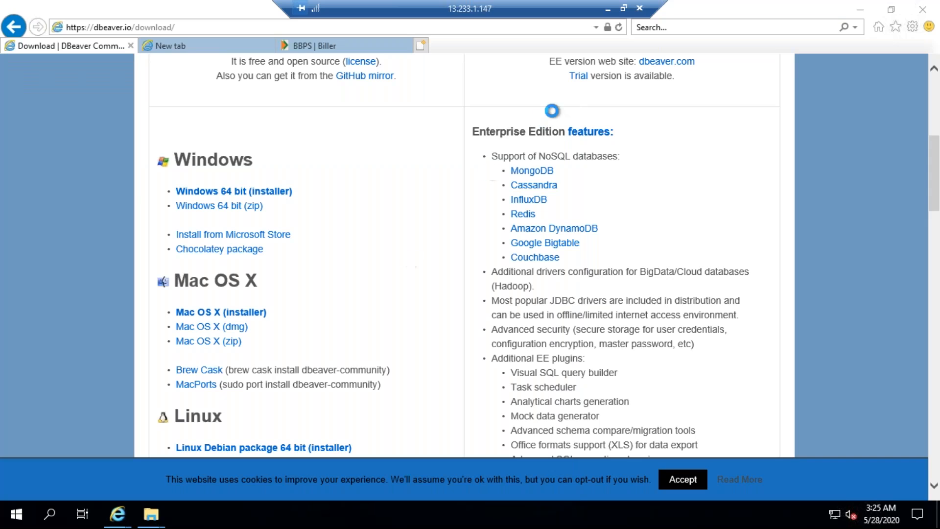
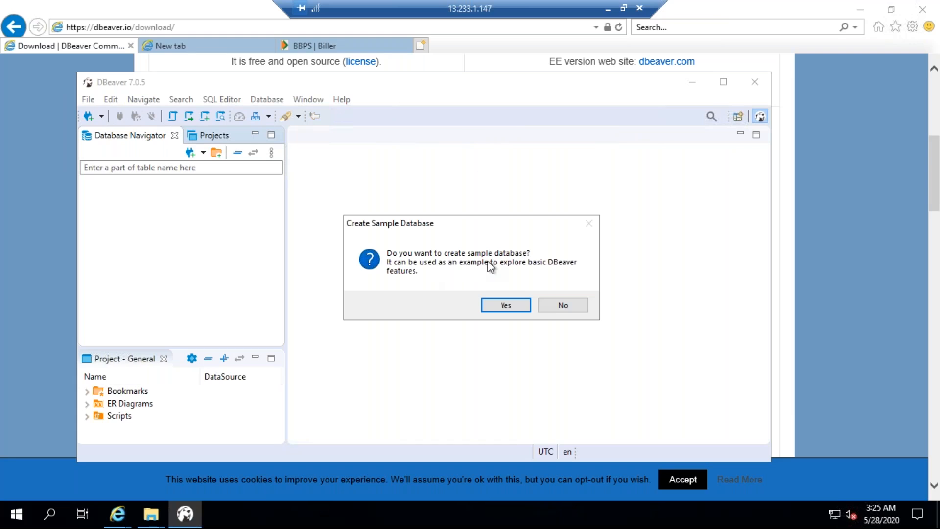
Decline the sample database and start a new connection using the MariaDB driver
{"action": "left_click", "coordinate": [563, 305]}
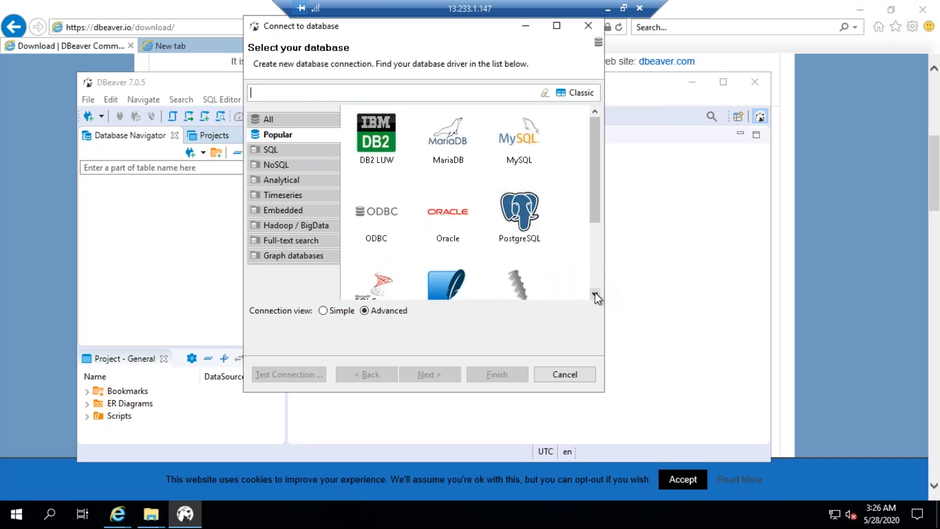
{"action": "left_click", "coordinate": [595, 293]}
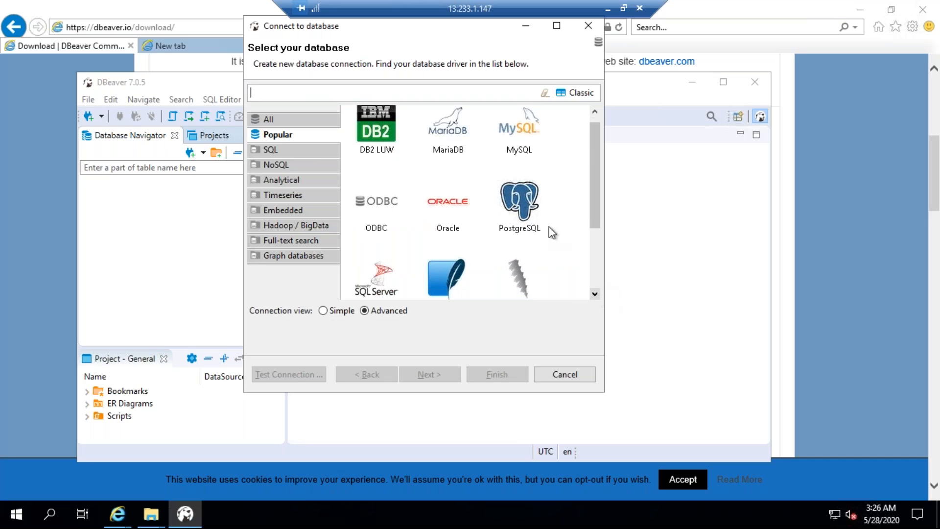
{"action": "left_click", "coordinate": [447, 132]}
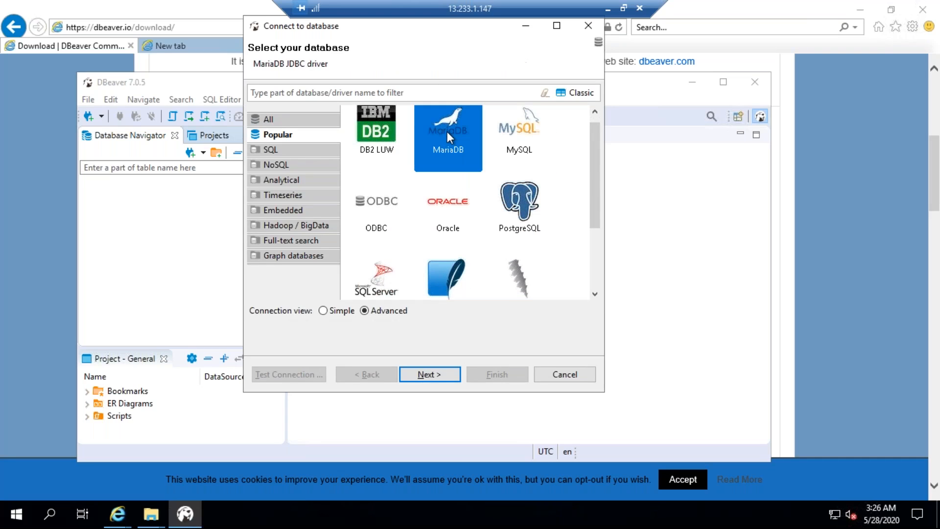
{"action": "left_click", "coordinate": [430, 374]}
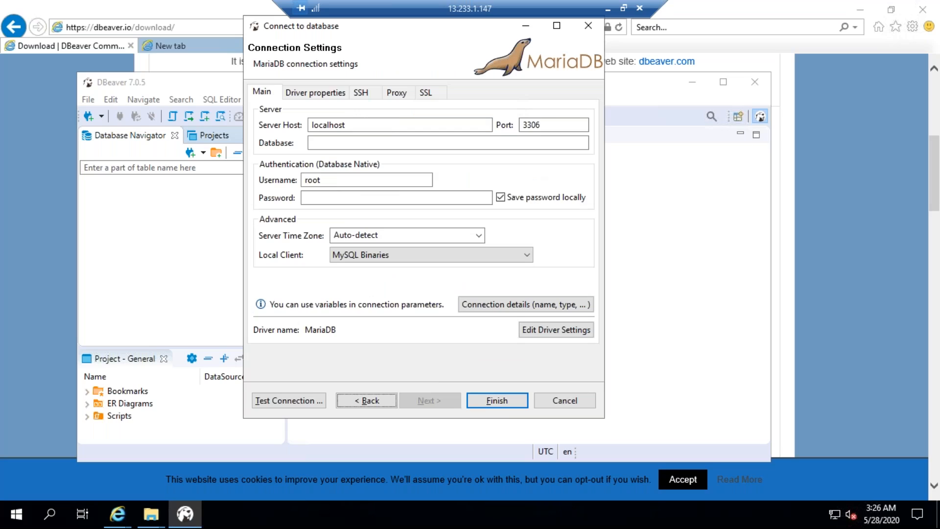
{"action": "left_click", "coordinate": [497, 401]}
Replace the server host with the cloudpandith-mariadb endpoint copied from the RDS console, and check the database port there
{"action": "left_click_drag", "start_coordinate": [347, 125], "coordinate": [310, 124]}
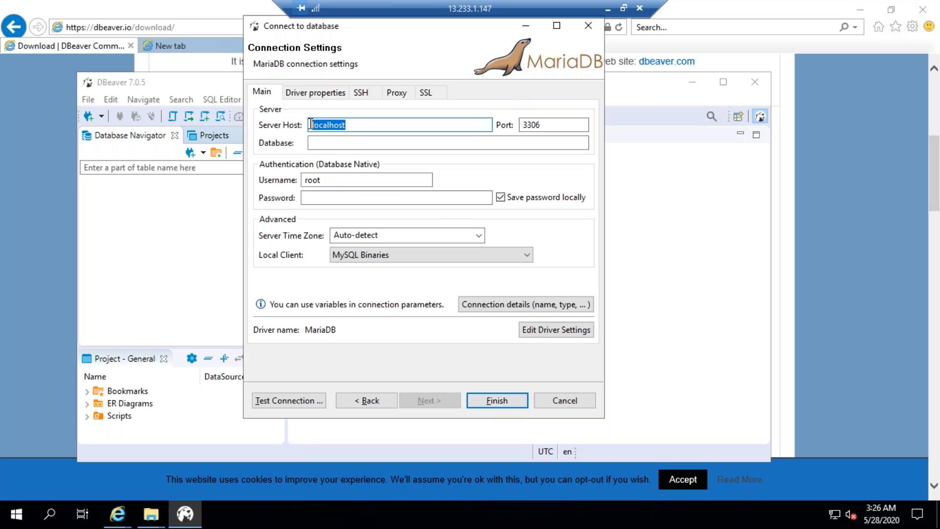
{"action": "key", "text": "BackSpace"}
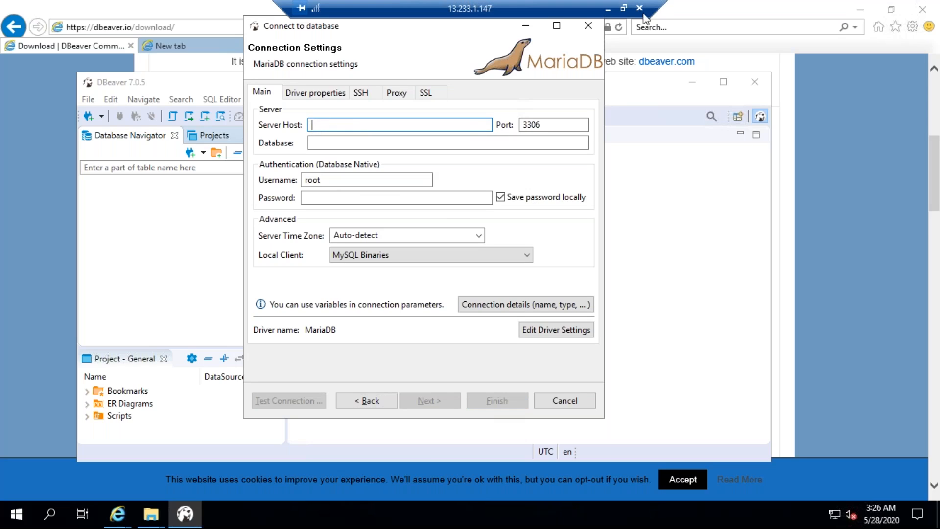
{"action": "left_click", "coordinate": [608, 8]}
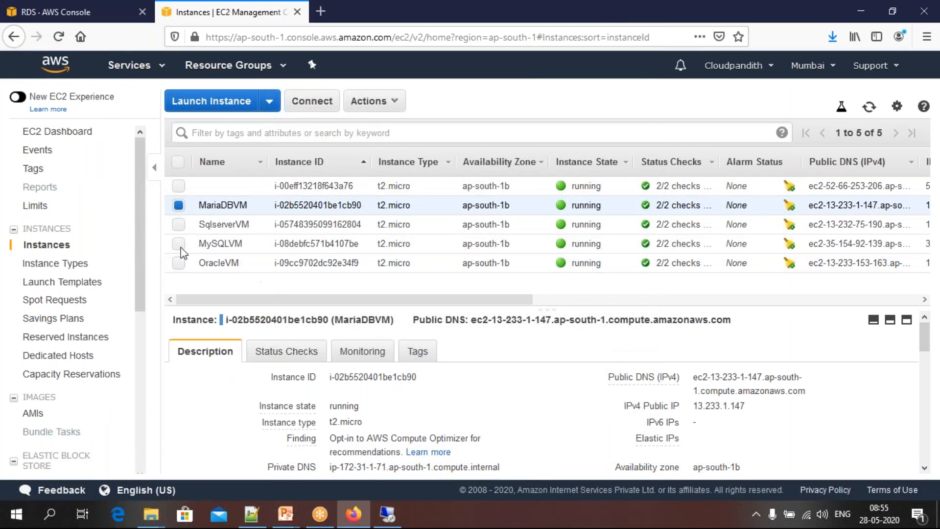
{"action": "left_click", "coordinate": [81, 15]}
{"action": "left_click", "coordinate": [338, 285]}
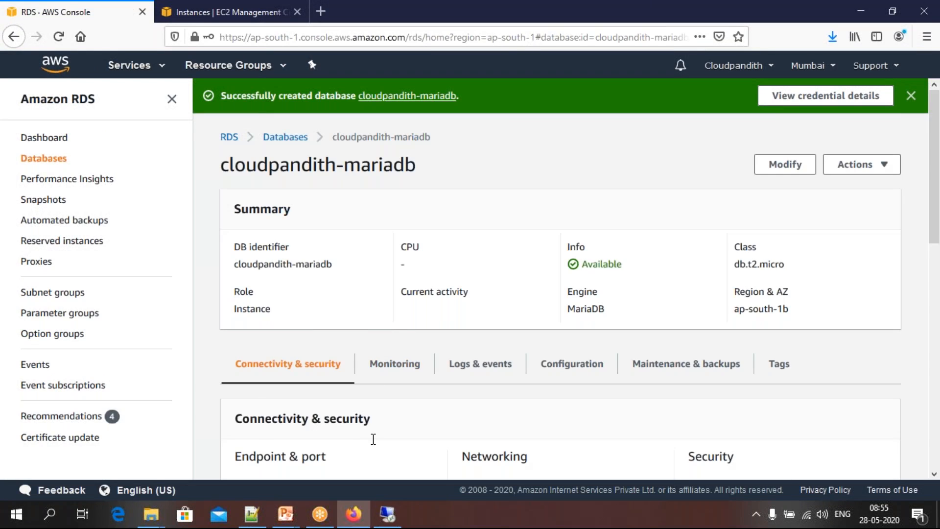
{"action": "scroll", "coordinate": [373, 439], "scroll_direction": "down", "scroll_amount": 3}
{"action": "left_click_drag", "start_coordinate": [359, 399], "coordinate": [236, 391]}
{"action": "left_click", "coordinate": [387, 514]}
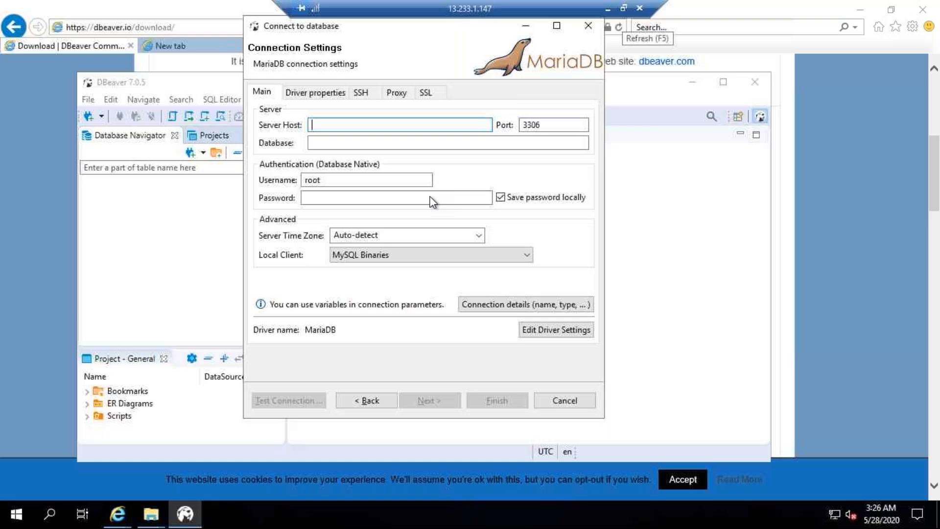
{"action": "key", "text": "ctrl+v"}
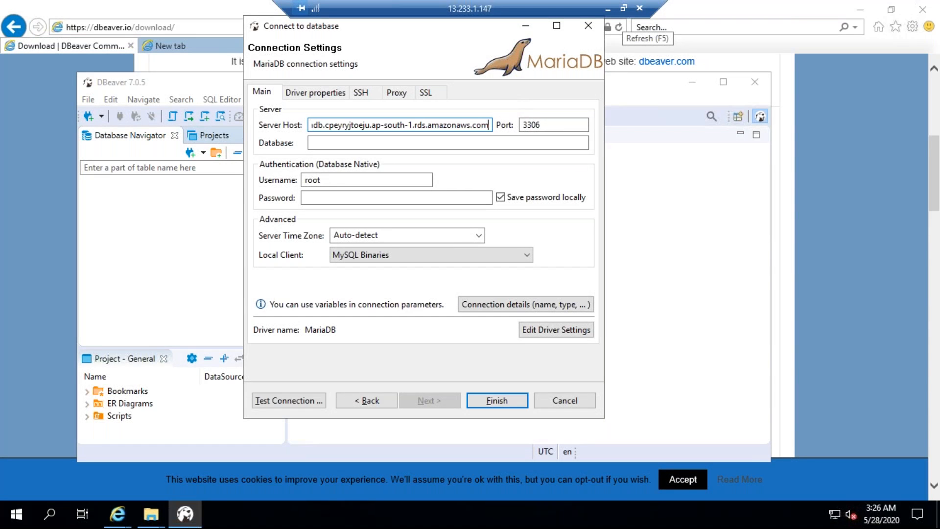
{"action": "left_click", "coordinate": [610, 10]}
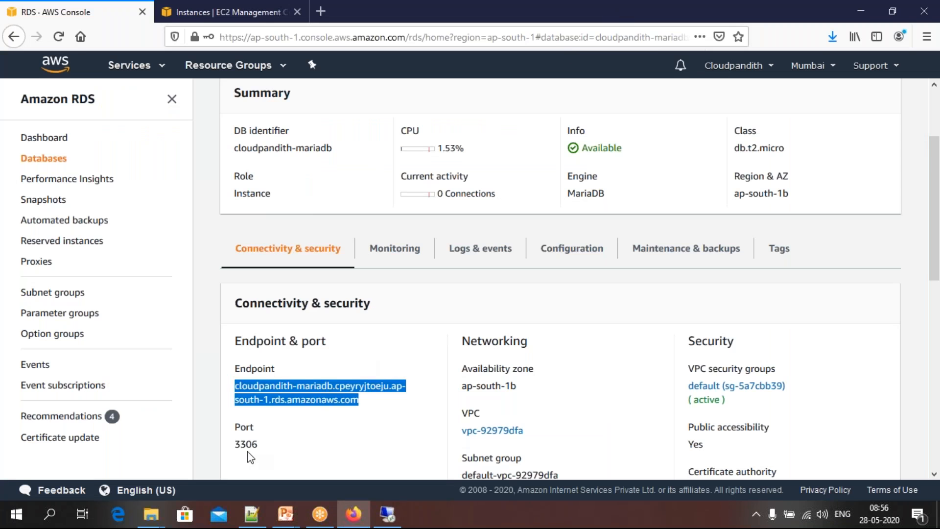
{"action": "left_click", "coordinate": [387, 514]}
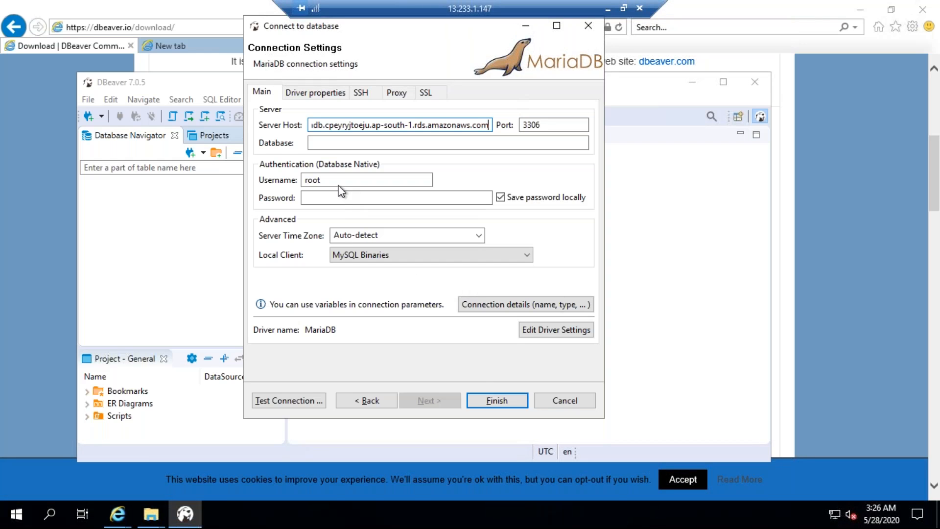
Enter the database master username and password in the MariaDB connection settings
{"action": "double_click", "coordinate": [310, 180]}
{"action": "key", "text": "BackSpace"}
{"action": "type", "text": "mallaiah"}
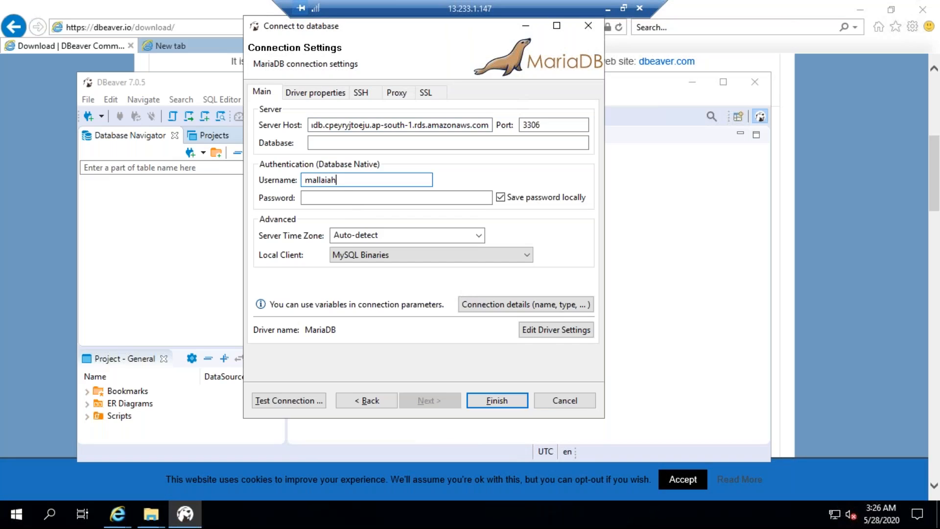
{"action": "left_click", "coordinate": [361, 199]}
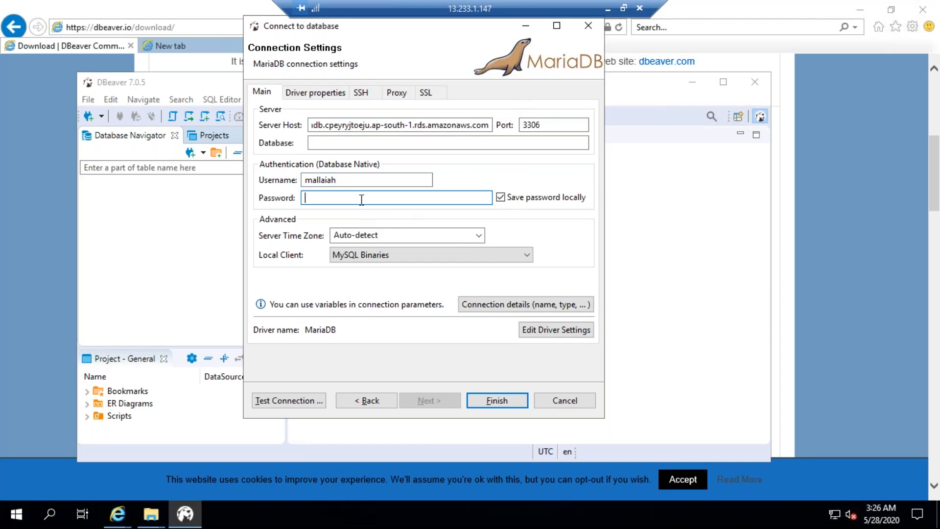
{"action": "type", "text": "***********"}
Test the MariaDB connection, downloading the required driver files, and finish creating the connection
{"action": "left_click", "coordinate": [280, 397]}
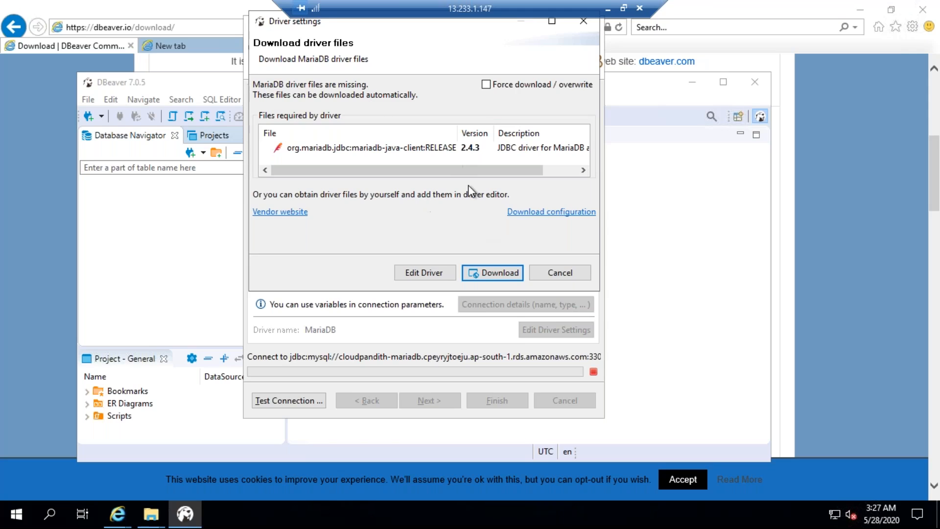
{"action": "mouse_move", "coordinate": [380, 172]}
{"action": "left_mouse_down"}
{"action": "mouse_move", "coordinate": [429, 166]}
{"action": "mouse_move", "coordinate": [373, 183]}
{"action": "left_mouse_up"}
{"action": "left_click", "coordinate": [489, 273]}
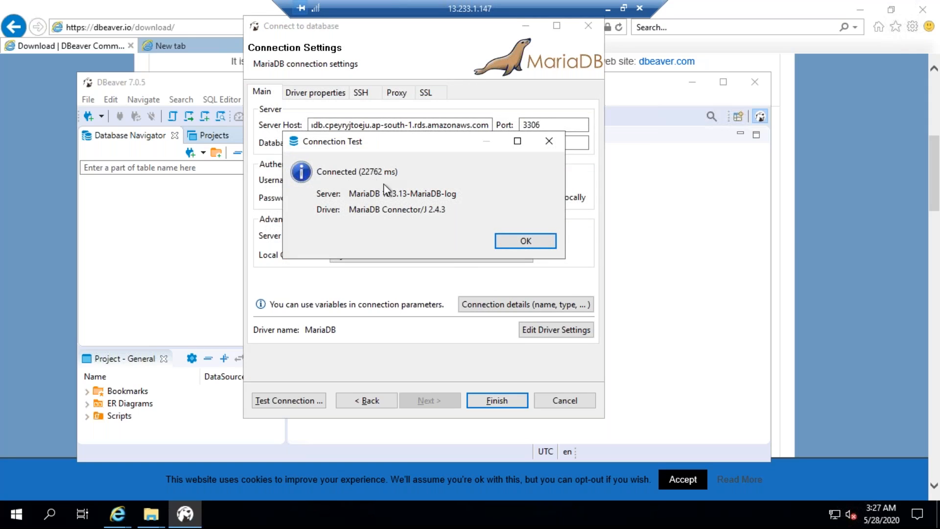
{"action": "left_click", "coordinate": [269, 400]}
{"action": "left_click", "coordinate": [529, 239]}
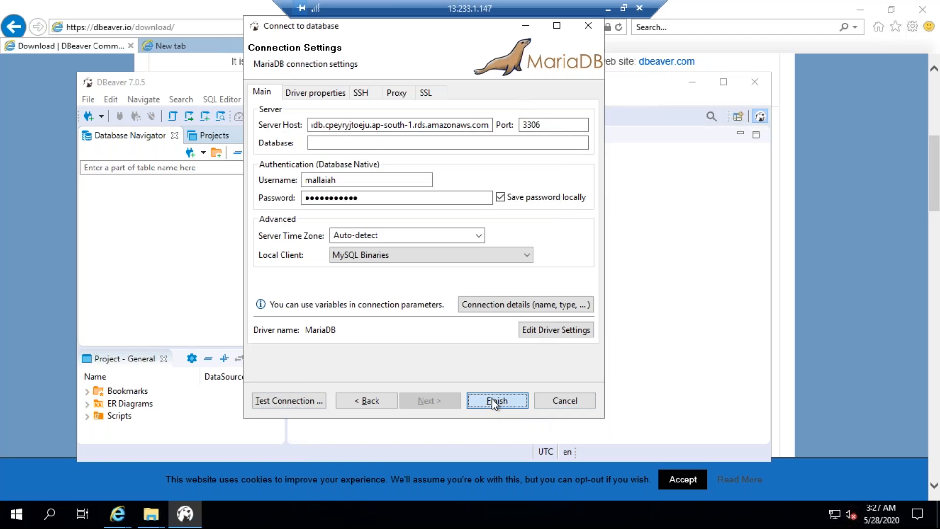
{"action": "left_click", "coordinate": [492, 401]}
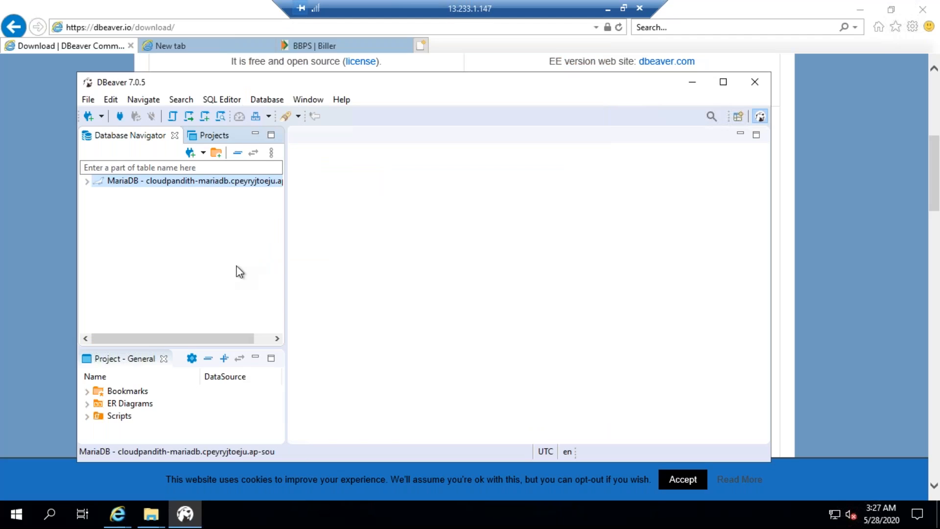
Expand the MariaDB connection and its Databases folder, and restore the Database Navigator after maximizing the editor area
{"action": "left_click", "coordinate": [88, 181]}
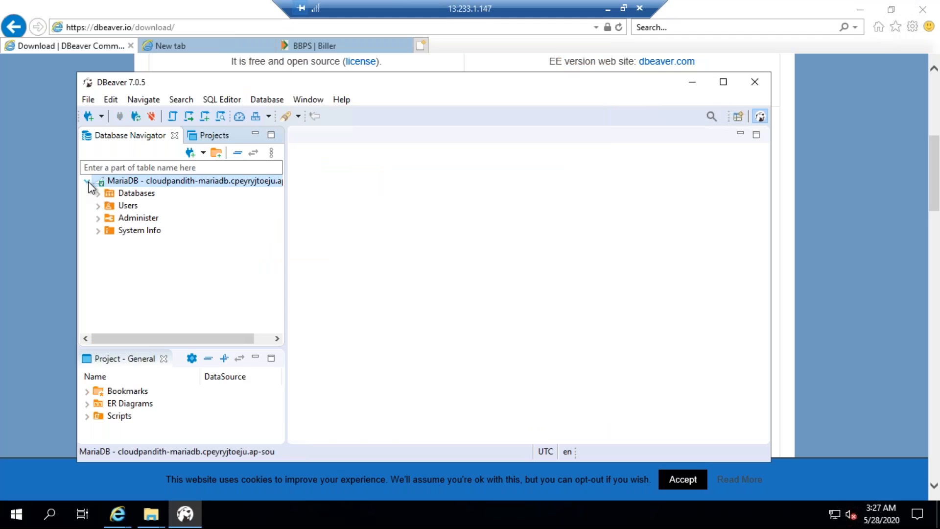
{"action": "left_click", "coordinate": [98, 193]}
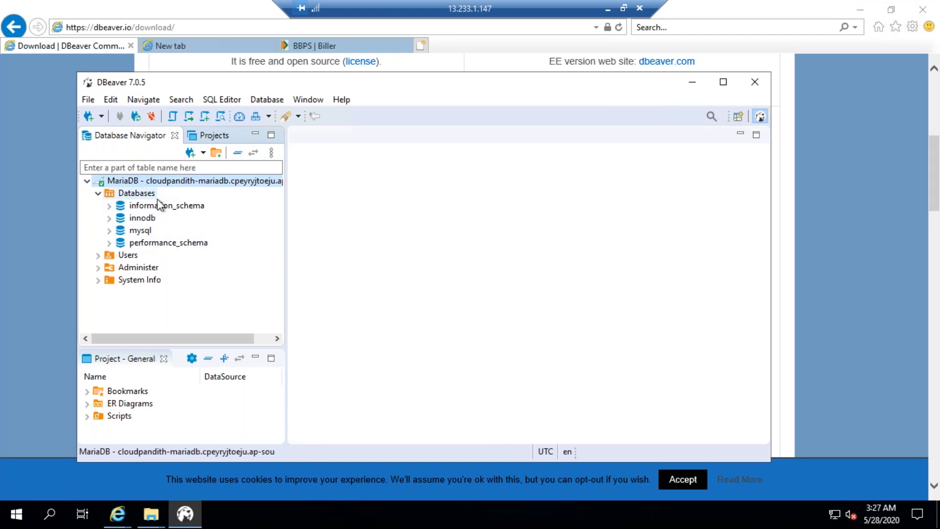
{"action": "double_click", "coordinate": [315, 140]}
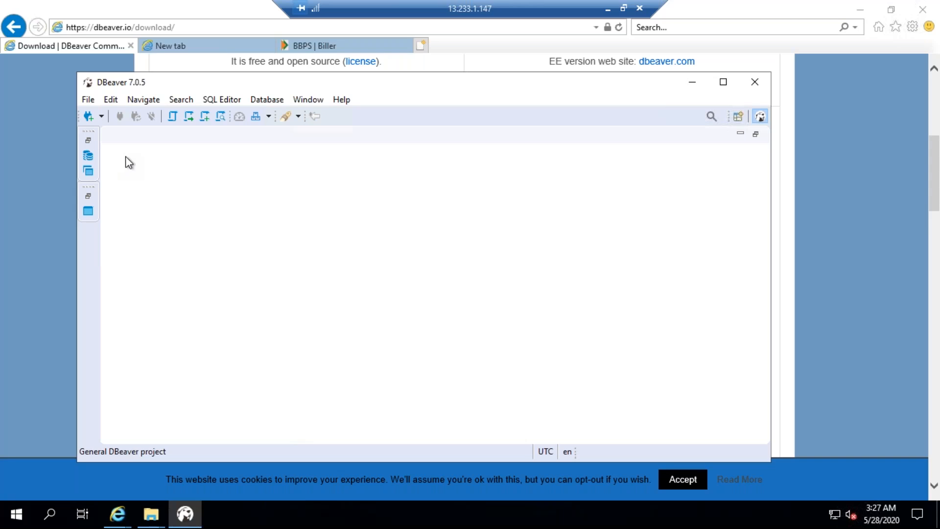
{"action": "left_click", "coordinate": [88, 140]}
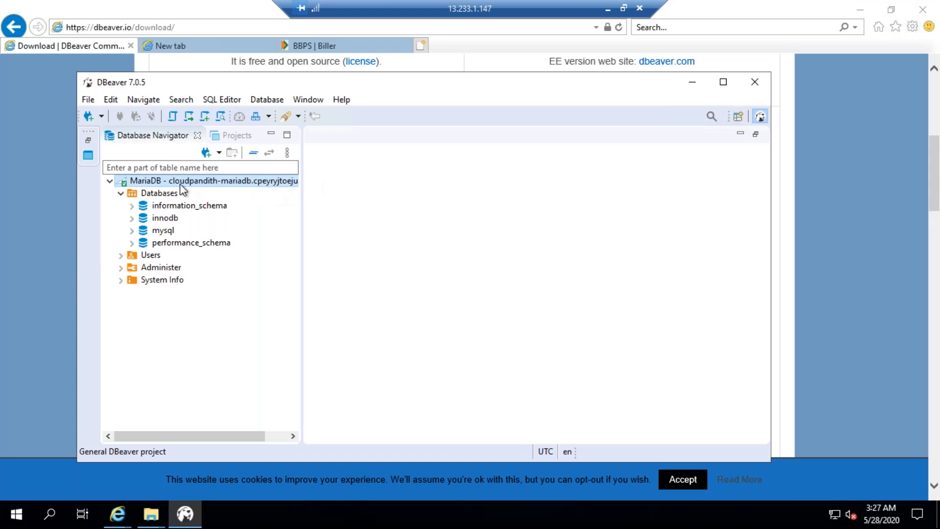
Open an SQL editor on the MariaDB connection and execute "create database sample"
{"action": "left_click", "coordinate": [151, 183]}
{"action": "right_click", "coordinate": [150, 185]}
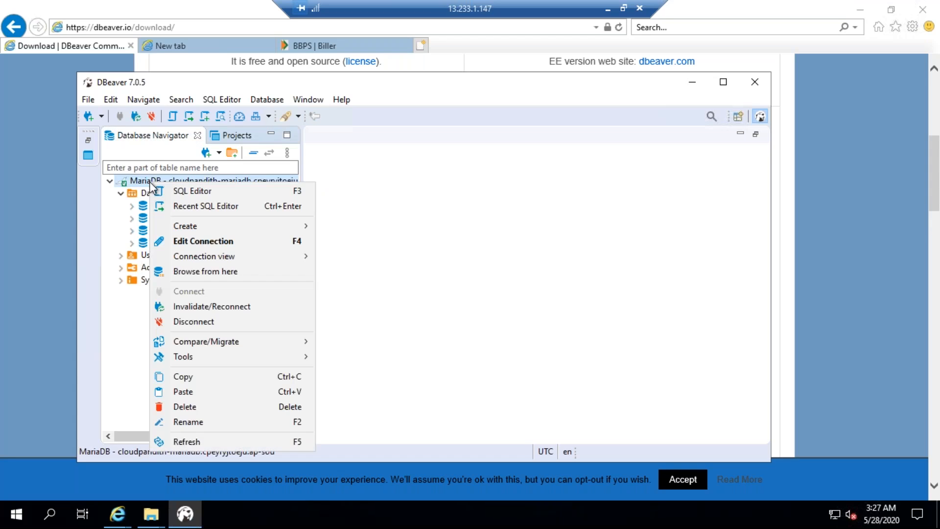
{"action": "left_click", "coordinate": [175, 191]}
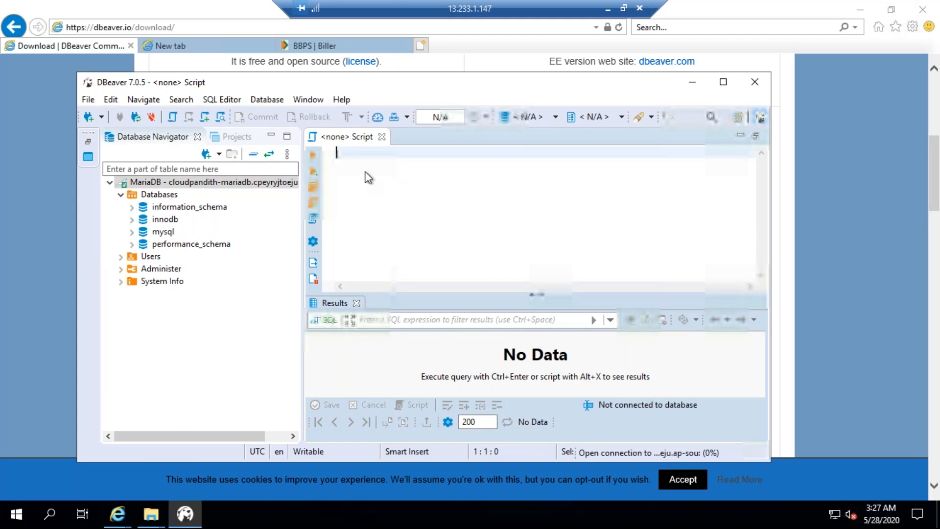
{"action": "type", "text": "c"}
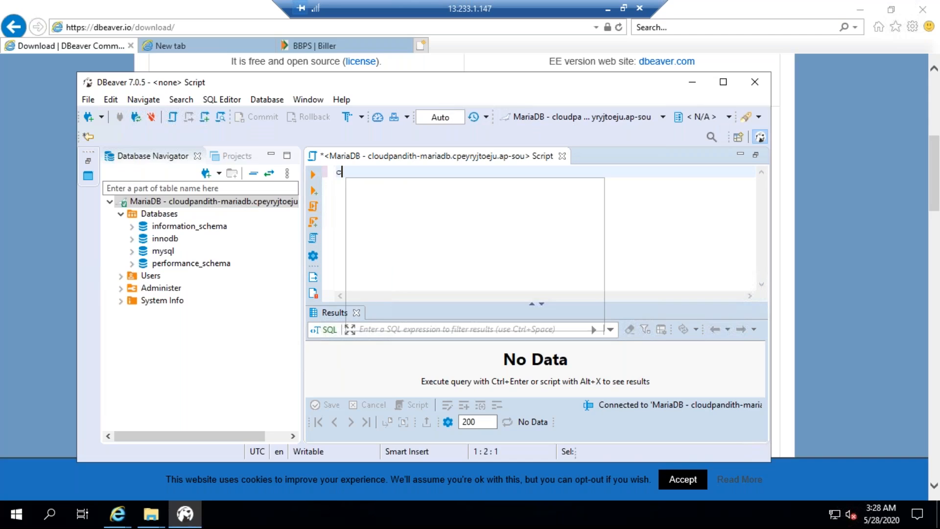
{"action": "type", "text": "reate database sample"}
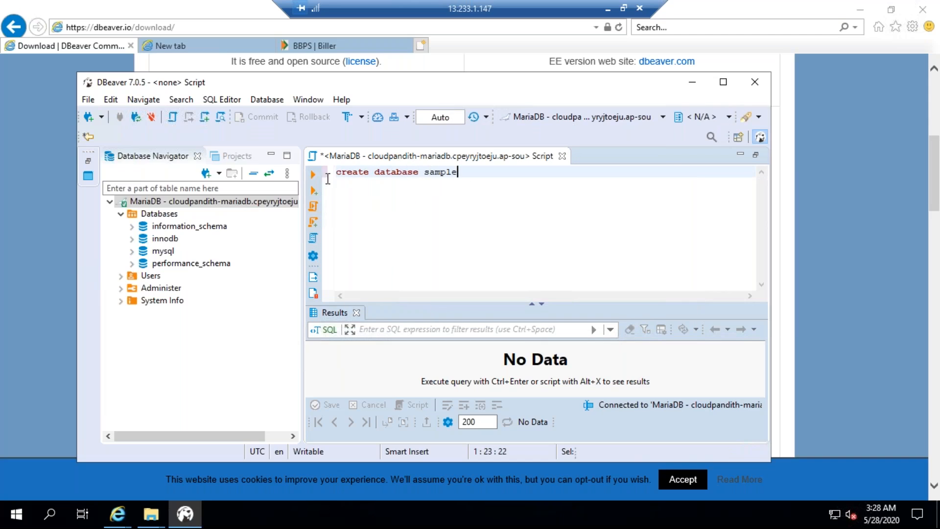
{"action": "left_click", "coordinate": [313, 174]}
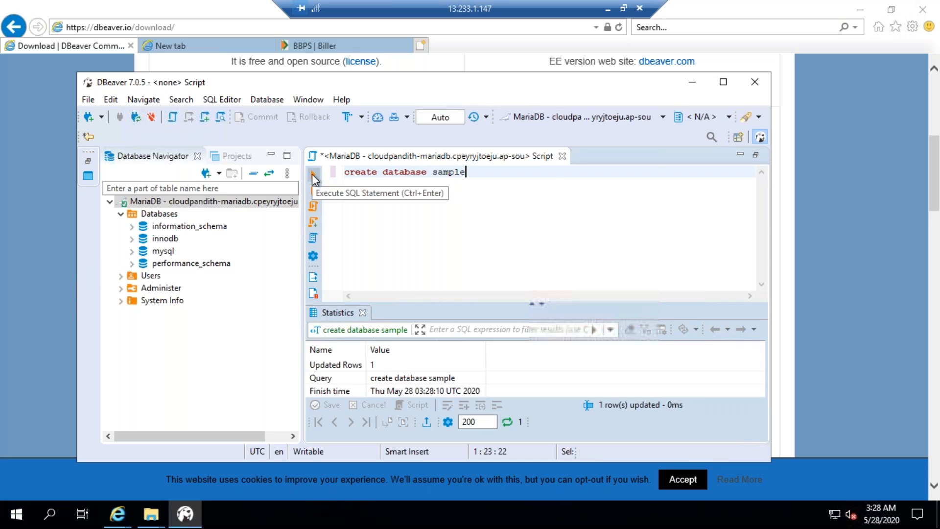
{"action": "left_click", "coordinate": [415, 369]}
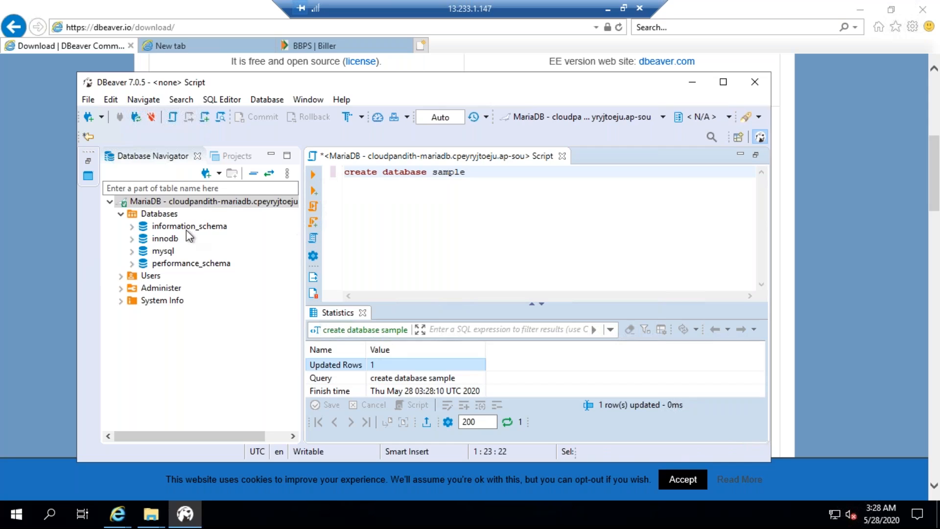
Refresh the Databases folder and expand the sample database and its Tables folder
{"action": "right_click", "coordinate": [159, 214]}
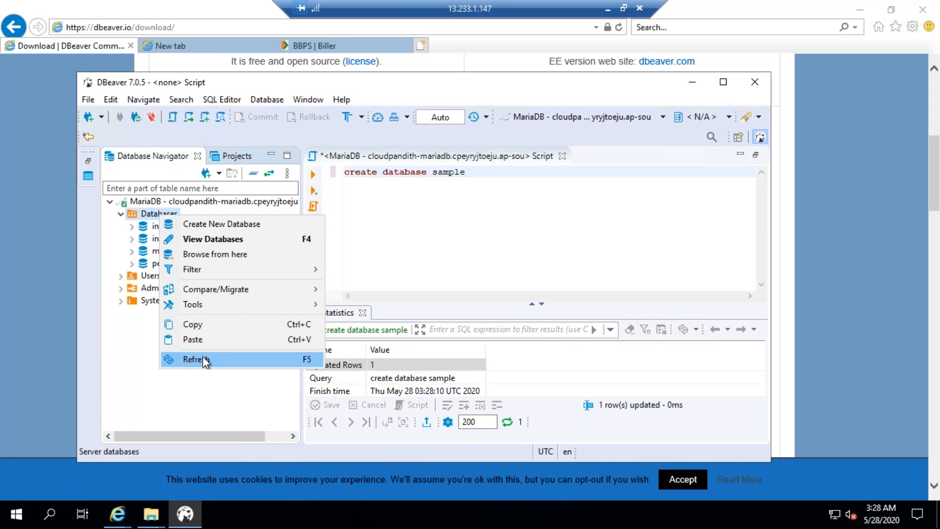
{"action": "left_click", "coordinate": [203, 359]}
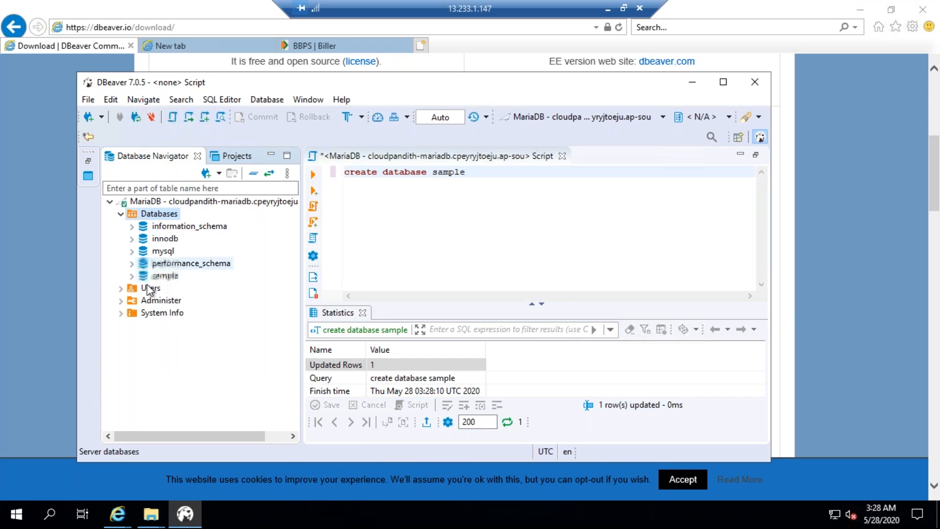
{"action": "left_click", "coordinate": [131, 276]}
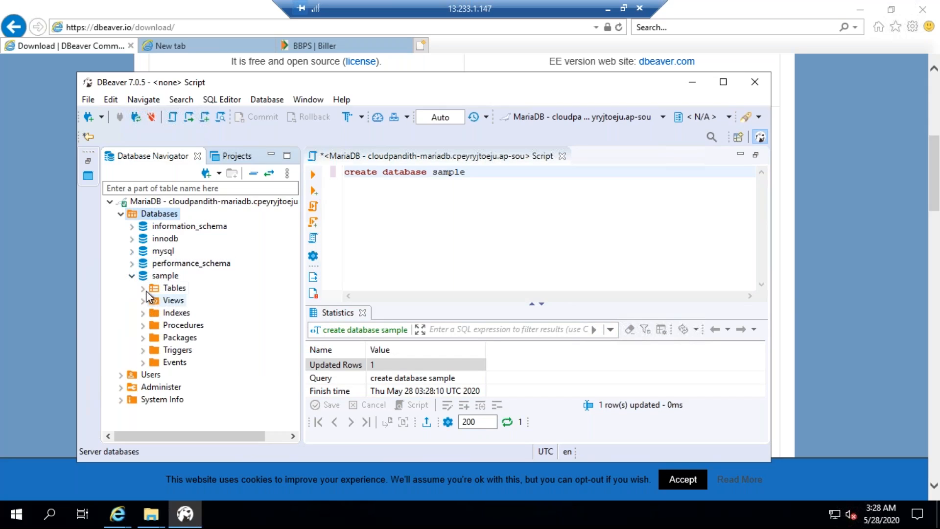
{"action": "left_click", "coordinate": [144, 289]}
Replace the script's content with "use sample" and execute it
{"action": "left_click", "coordinate": [468, 175]}
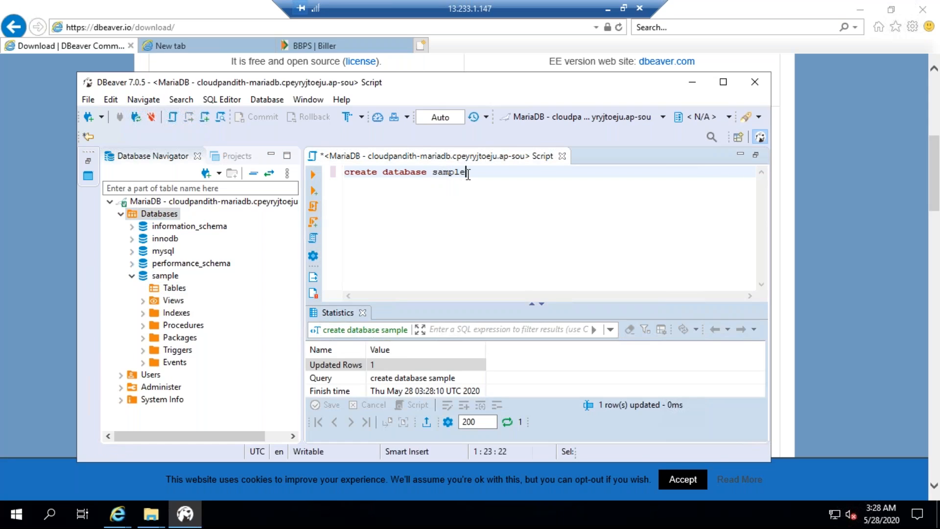
{"action": "key", "text": "shift+Home"}
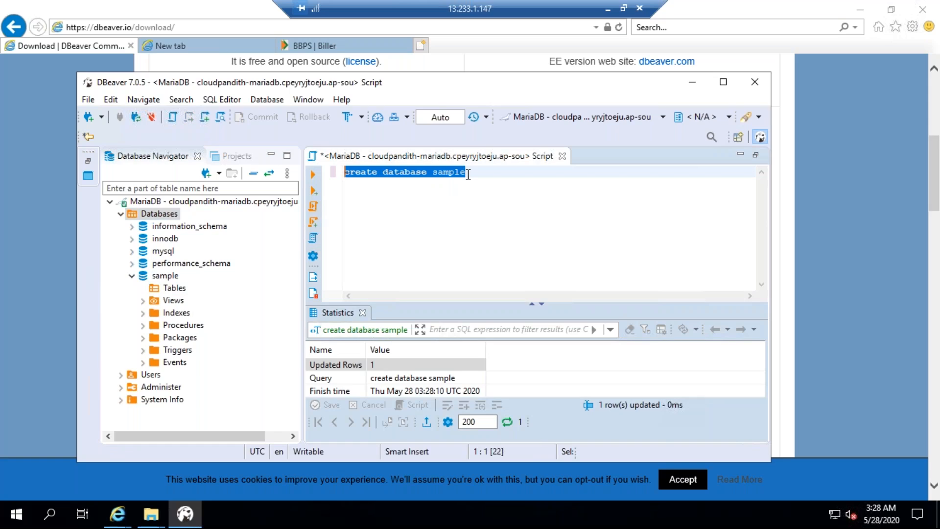
{"action": "key", "text": "BackSpace"}
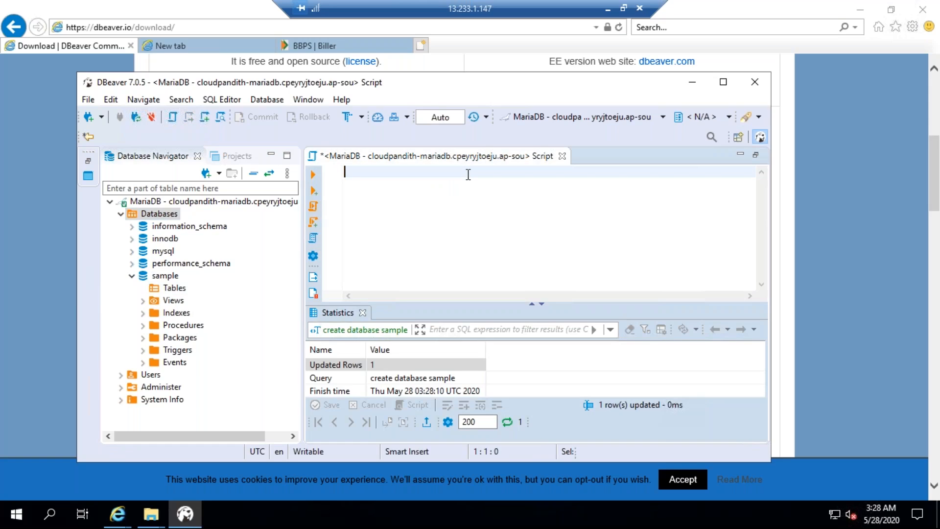
{"action": "type", "text": "creat"}
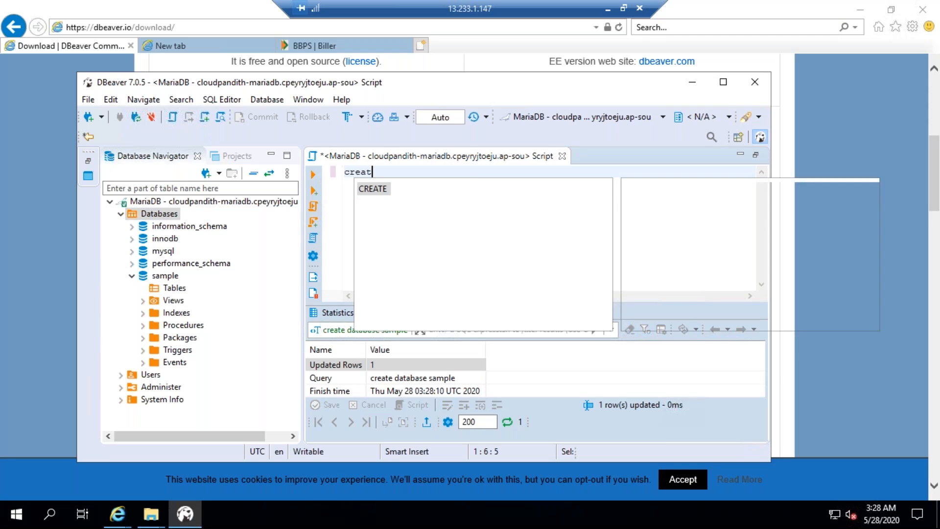
{"action": "key", "text": "BackSpace"}
{"action": "key", "text": "BackSpace"}
{"action": "key", "text": "BackSpace"}
{"action": "key", "text": "BackSpace"}
{"action": "key", "text": "BackSpace"}
{"action": "type", "text": "use sample"}
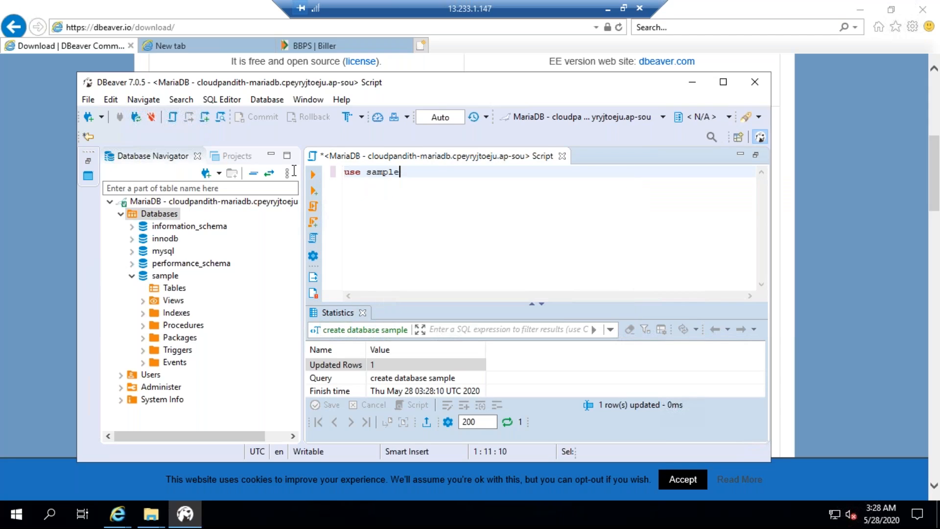
{"action": "left_click", "coordinate": [313, 175]}
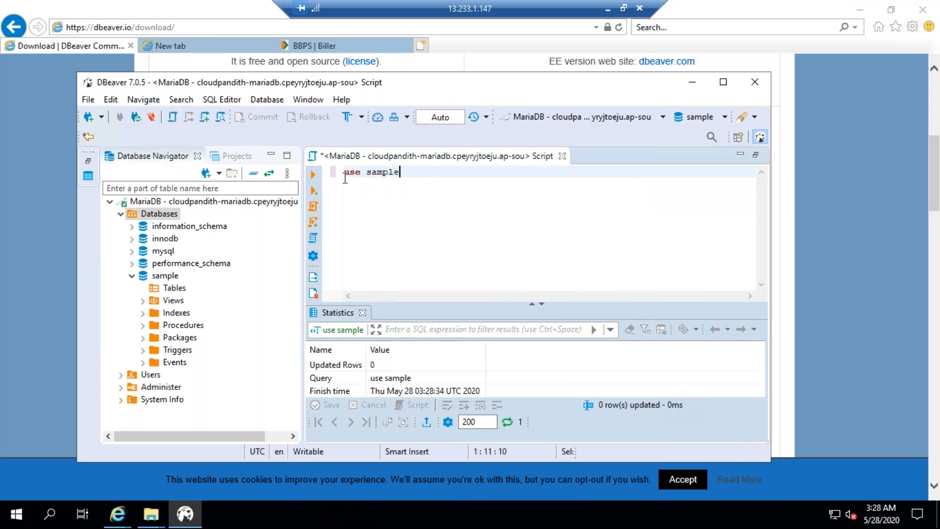
Clear the SQL script and maximize the application window
{"action": "key", "text": "shift+Home"}
{"action": "key", "text": "BackSpace"}
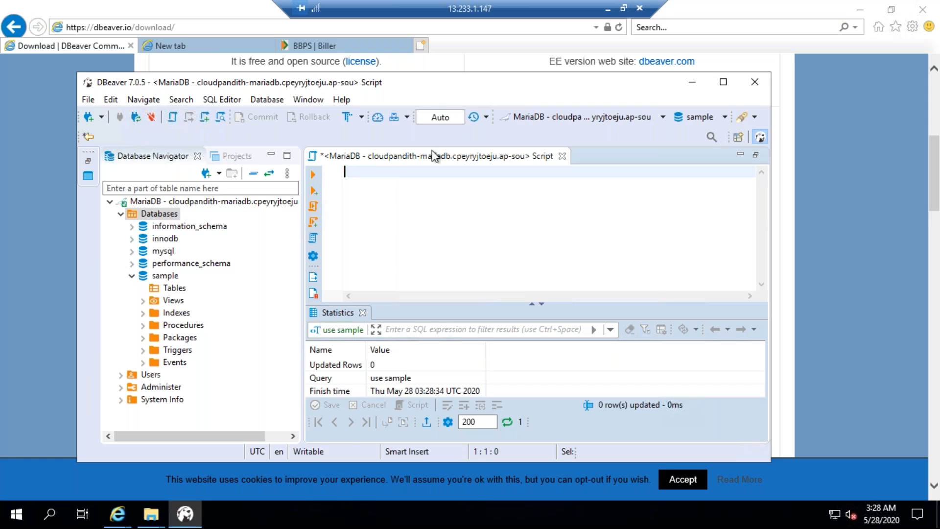
{"action": "left_click", "coordinate": [723, 83]}
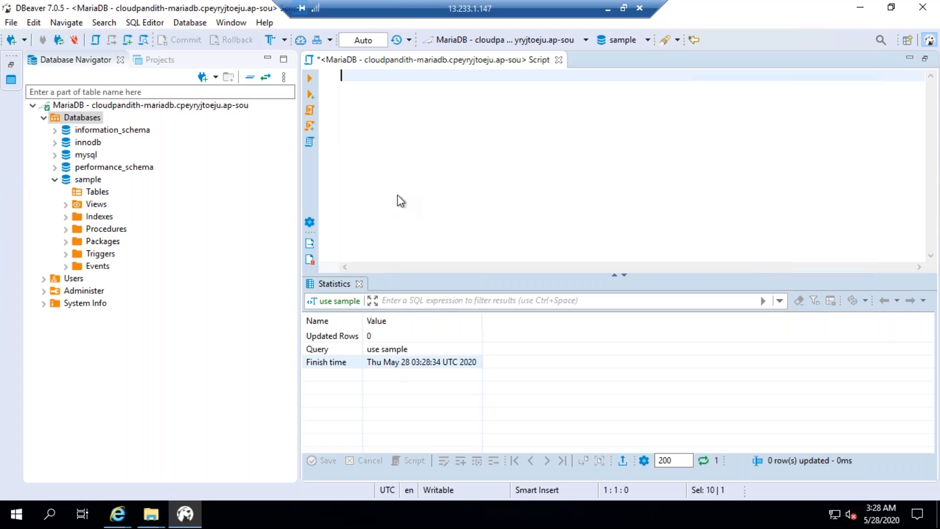
Write and execute "create table cust(cid int,cname varchar(50))" in the SQL editor
{"action": "type", "text": "create tbale cu"}
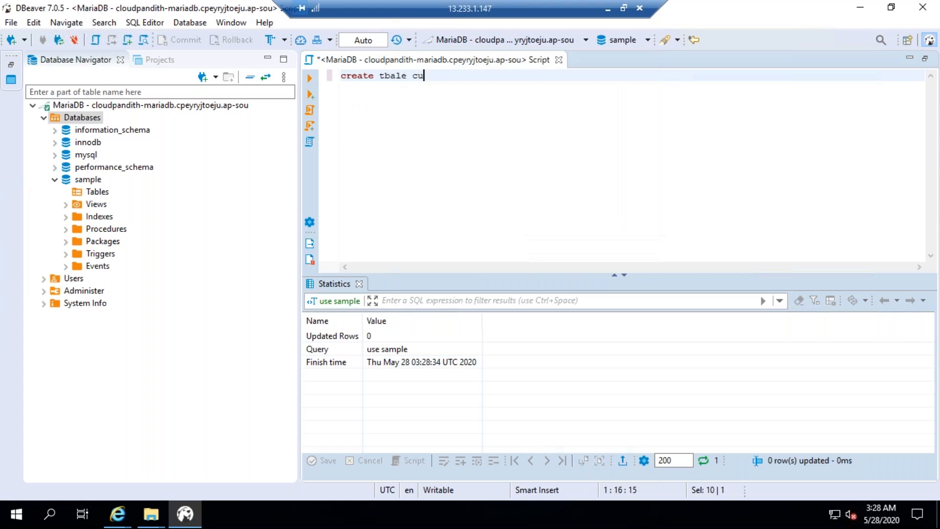
{"action": "key", "text": "BackSpace"}
{"action": "key", "text": "BackSpace"}
{"action": "key", "text": "BackSpace"}
{"action": "key", "text": "BackSpace"}
{"action": "key", "text": "BackSpace"}
{"action": "key", "text": "BackSpace"}
{"action": "key", "text": "BackSpace"}
{"action": "key", "text": "BackSpace"}
{"action": "type", "text": "table cust(cid int,cname varchar(5"}
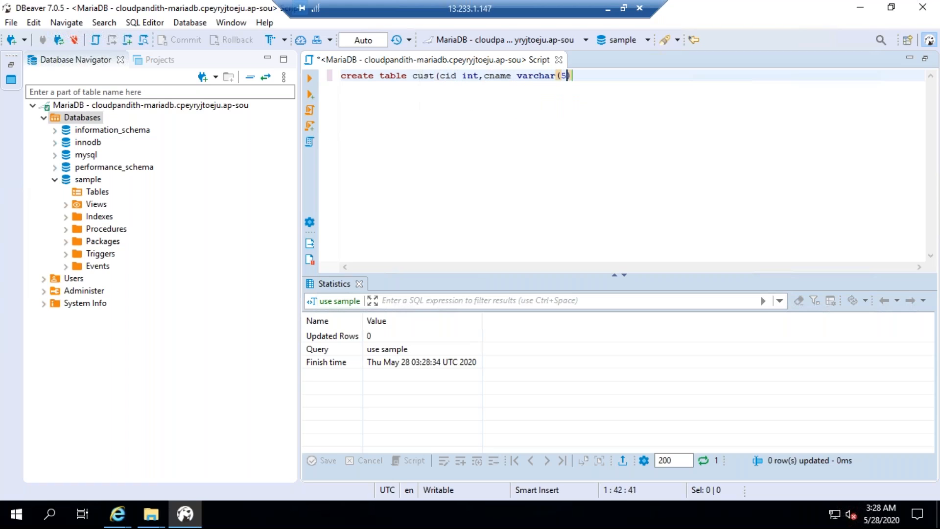
{"action": "type", "text": "0))"}
{"action": "left_click", "coordinate": [435, 153]}
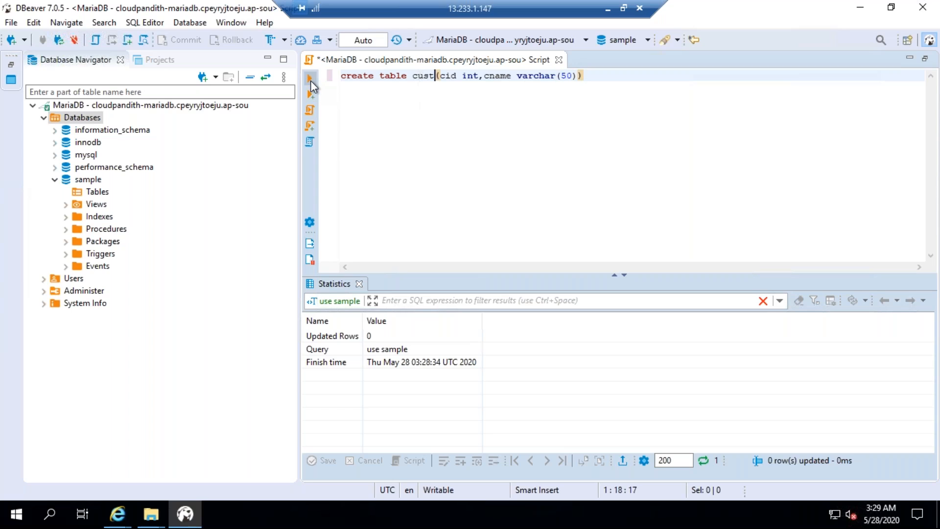
{"action": "left_click", "coordinate": [310, 79]}
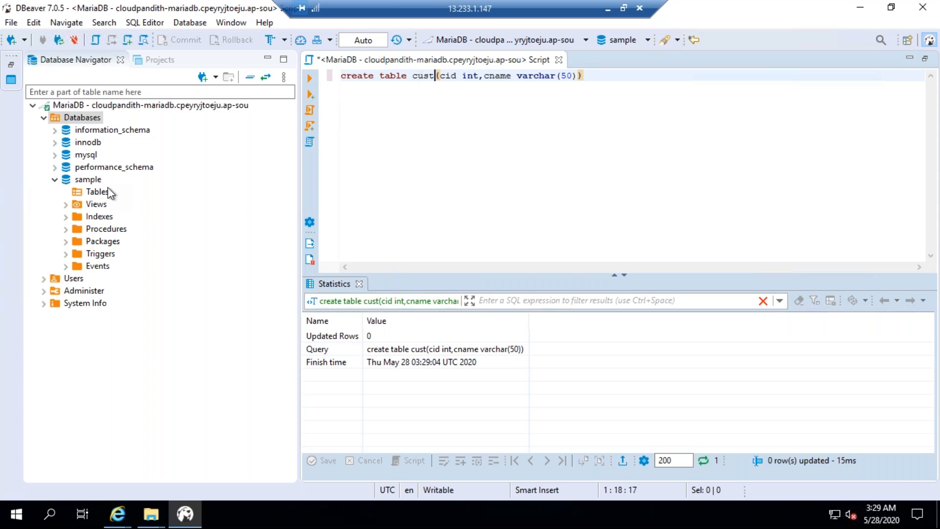
Refresh the Tables folder of the sample database and expand the cust table
{"action": "right_click", "coordinate": [91, 193]}
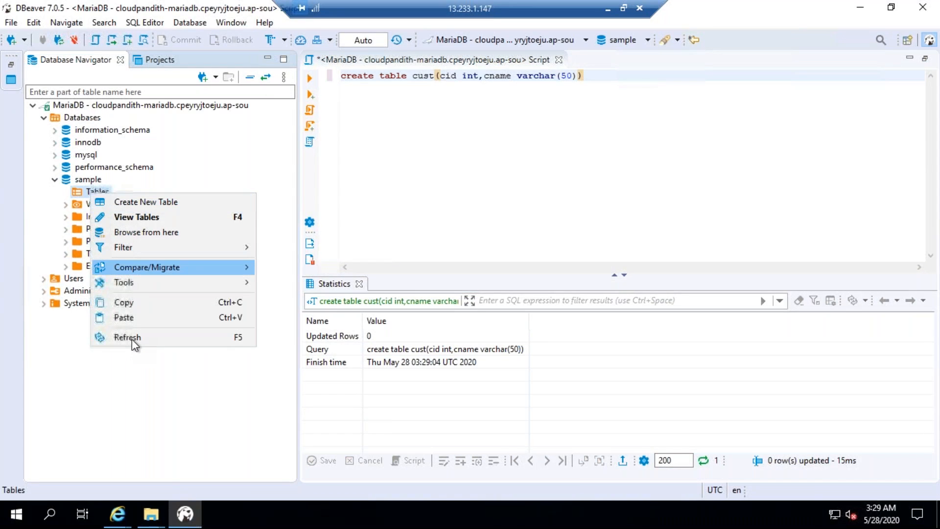
{"action": "left_click", "coordinate": [131, 339]}
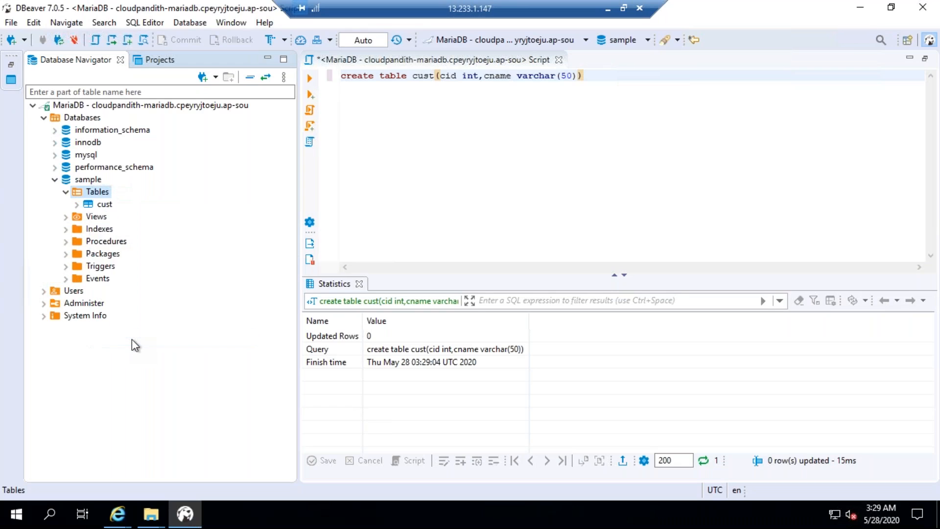
{"action": "left_click", "coordinate": [77, 205]}
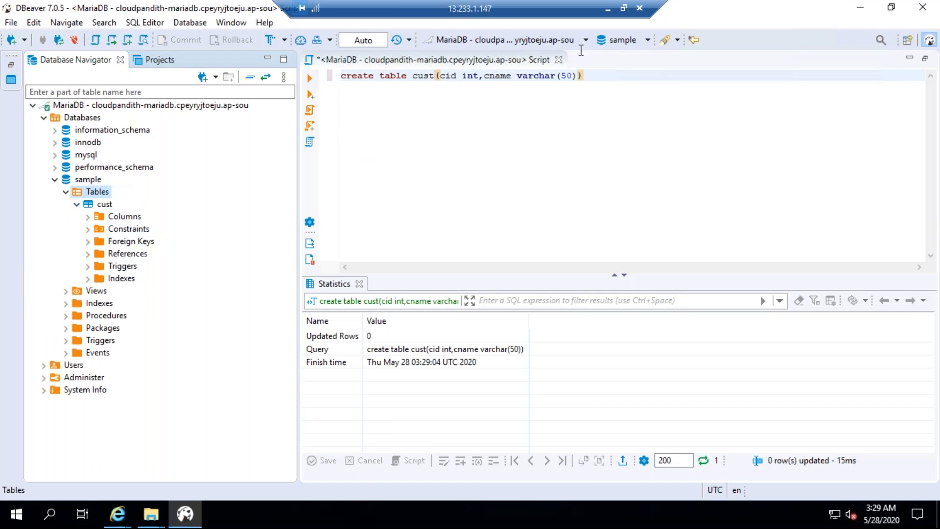
Below the create statement, write an "insert into cust values" statement with cid 1 and the first customer's name
{"action": "left_click", "coordinate": [583, 76]}
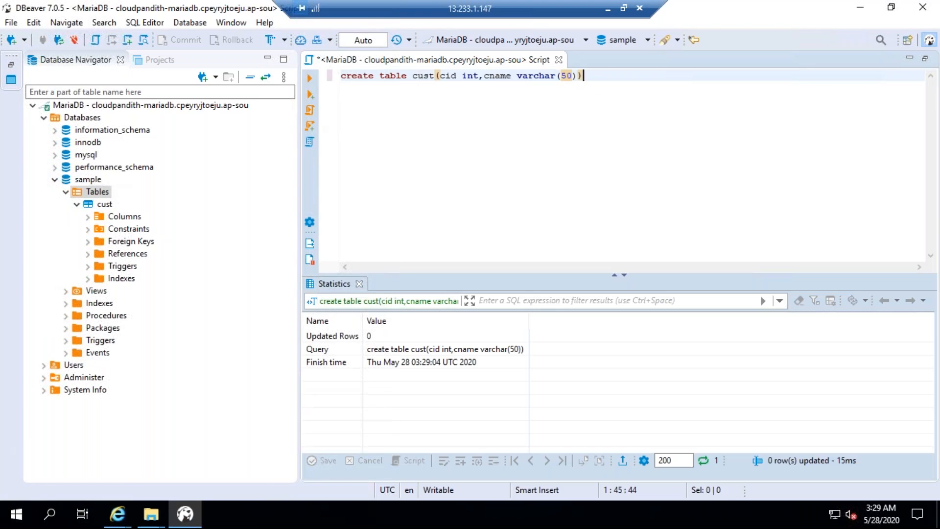
{"action": "key", "text": "Return"}
{"action": "type", "text": "insert into cust values(1,'"}
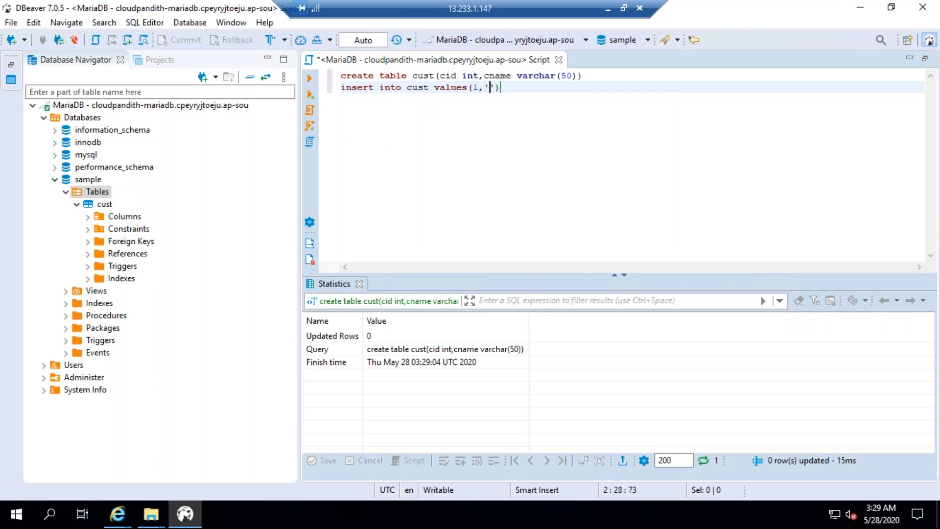
{"action": "type", "text": "john)"}
{"action": "key", "text": "BackSpace"}
{"action": "type", "text": "',)"}
{"action": "key", "text": "Left"}
{"action": "key", "text": "BackSpace"}
{"action": "key", "text": "Right"}
Extend the insert statement with a row for cid 2 and the second customer's name, and execute only that statement
{"action": "key", "text": "Return"}
{"action": "key", "text": "BackSpace"}
{"action": "type", "text": ","}
{"action": "key", "text": "Return"}
{"action": "type", "text": "(2,'"}
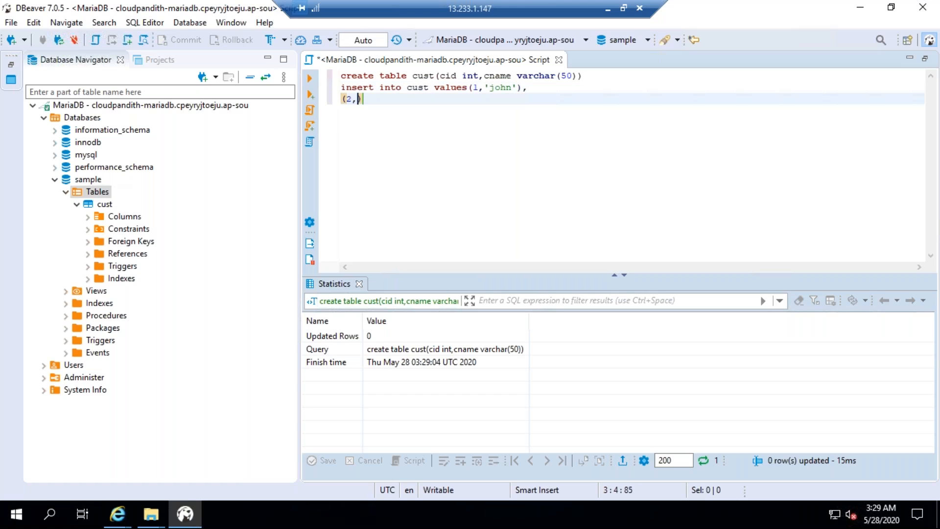
{"action": "type", "text": "deepak"}
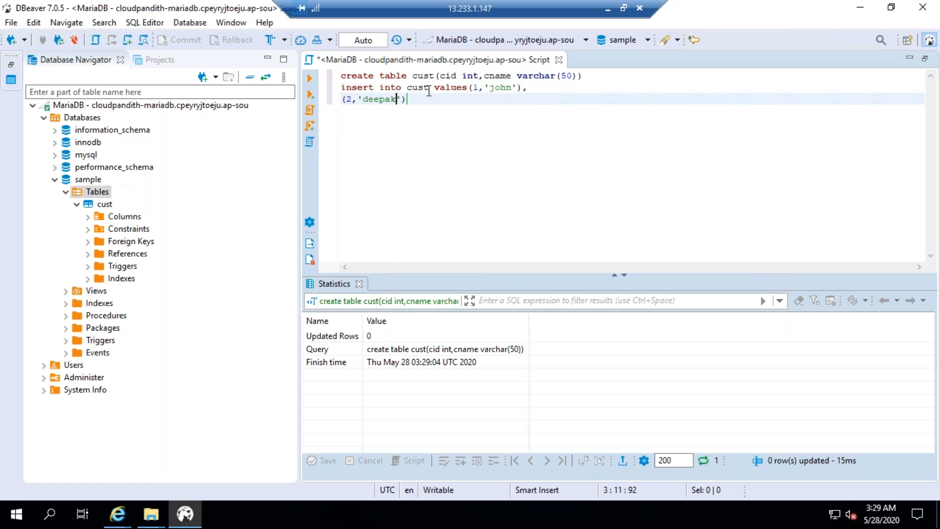
{"action": "left_click_drag", "start_coordinate": [407, 99], "coordinate": [342, 88]}
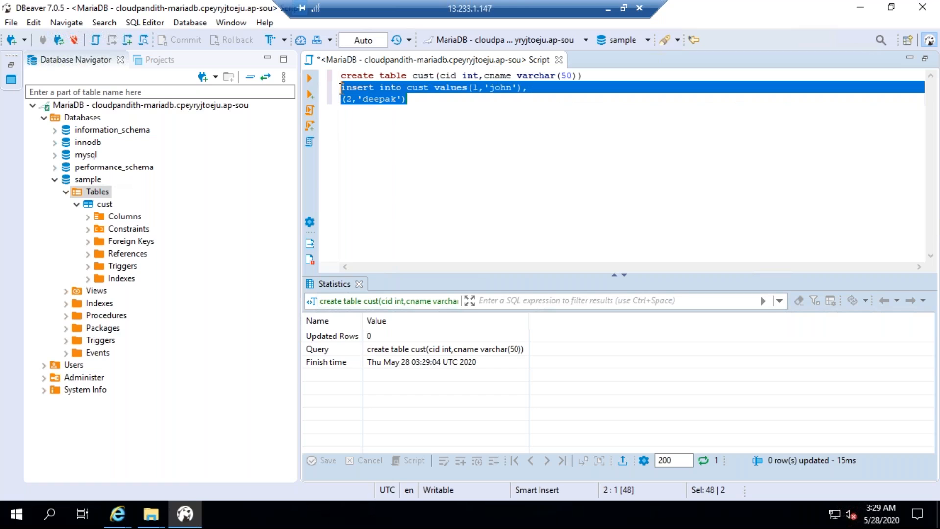
{"action": "left_click", "coordinate": [310, 78]}
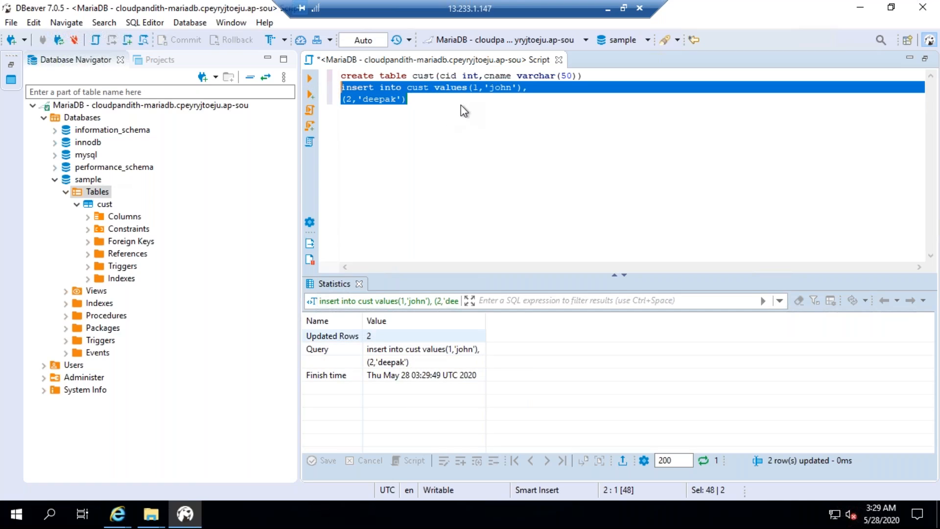
Comment out the create and insert statements, and execute "select * from cust" a few lines below them
{"action": "left_click_drag", "start_coordinate": [410, 100], "coordinate": [341, 77]}
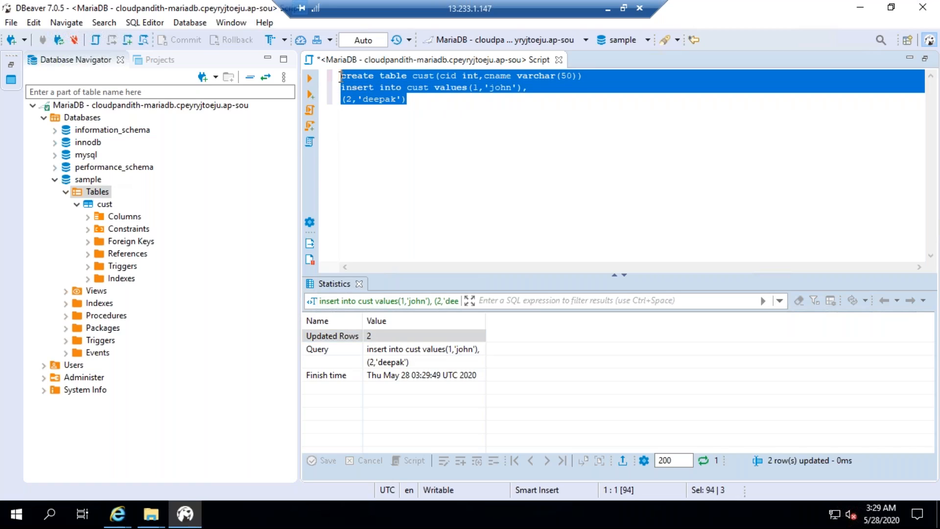
{"action": "key", "text": "ctrl+slash"}
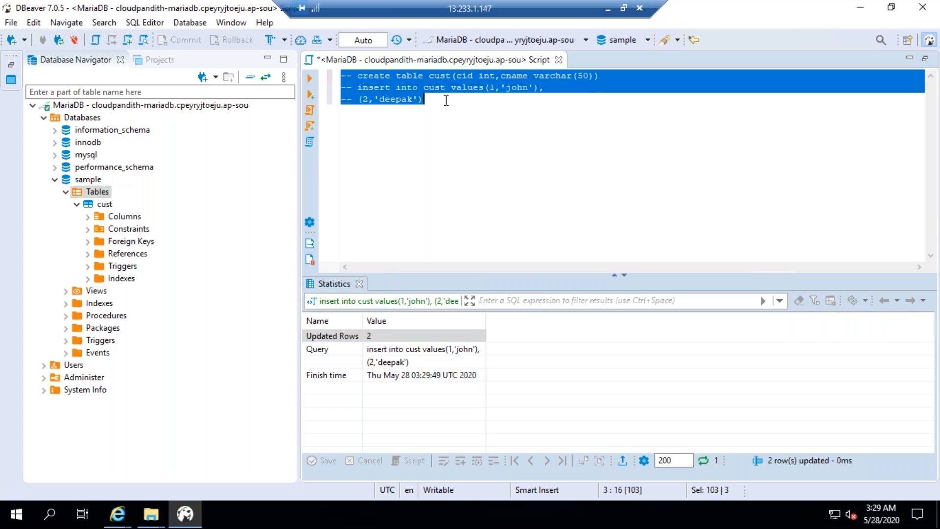
{"action": "left_click", "coordinate": [446, 100]}
{"action": "key", "text": "Return"}
{"action": "key", "text": "Return"}
{"action": "key", "text": "Return"}
{"action": "type", "text": "select * from cust"}
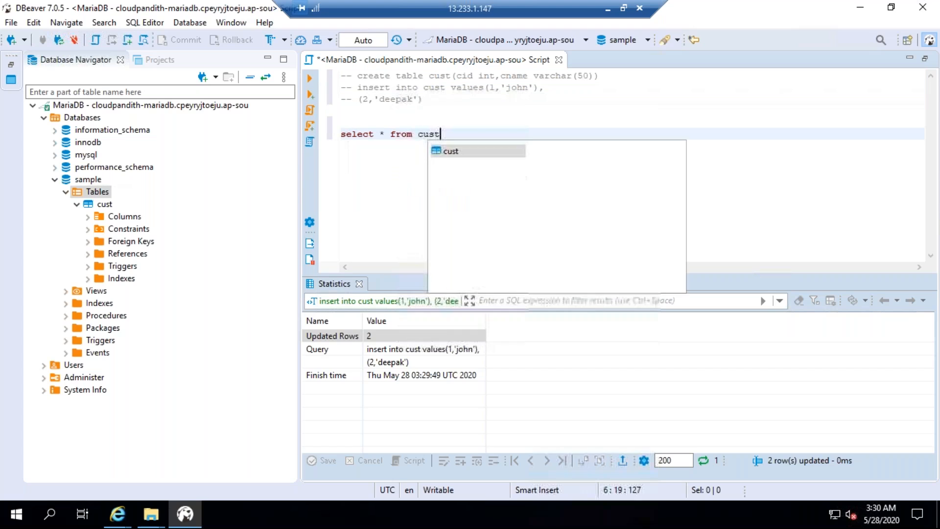
{"action": "left_click", "coordinate": [484, 131]}
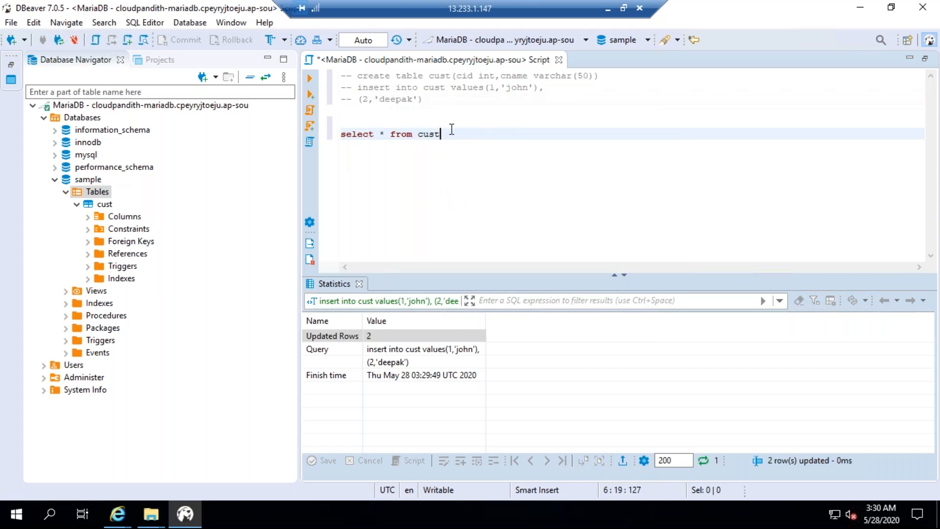
{"action": "left_click", "coordinate": [309, 80]}
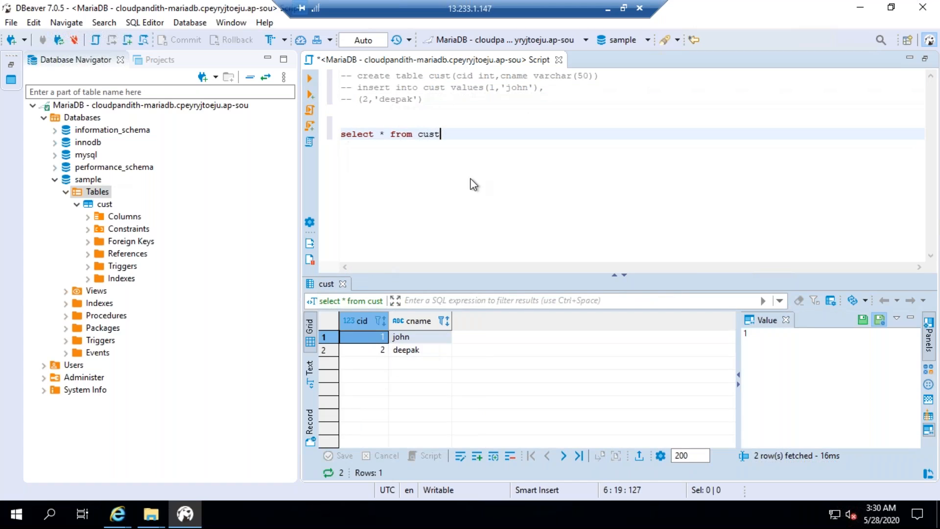
Comment out the select query and write an update statement on cust that sets cname to the customer's new name where cid=1
{"action": "key", "text": "ctrl+slash"}
{"action": "key", "text": "Return"}
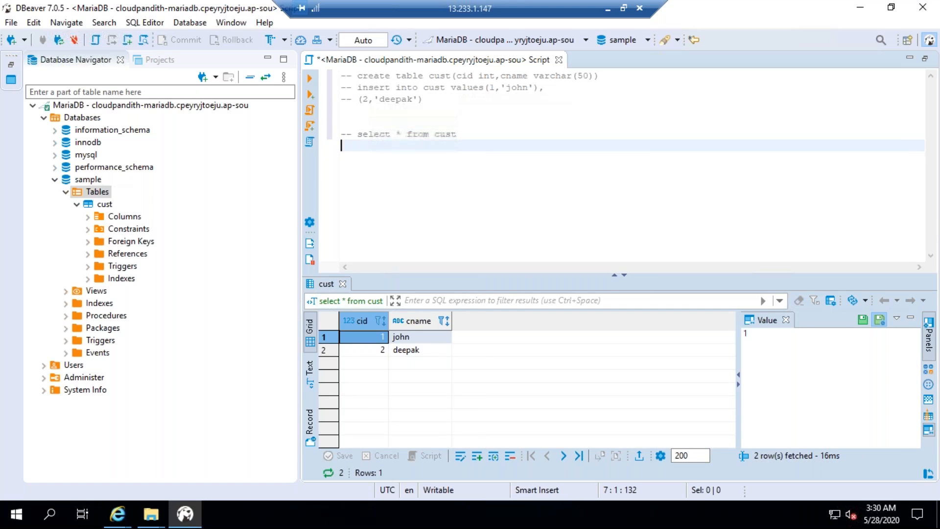
{"action": "type", "text": "update cust set c"}
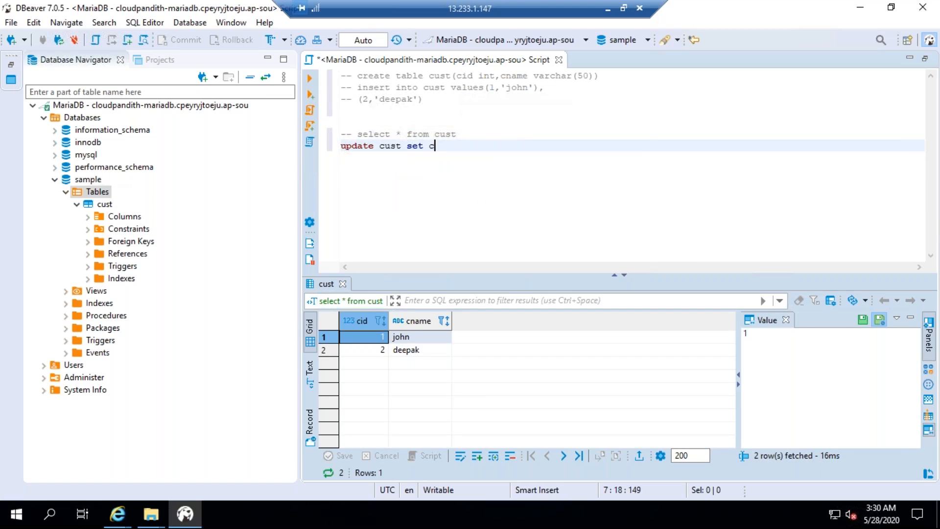
{"action": "type", "text": "name='johny' wher"}
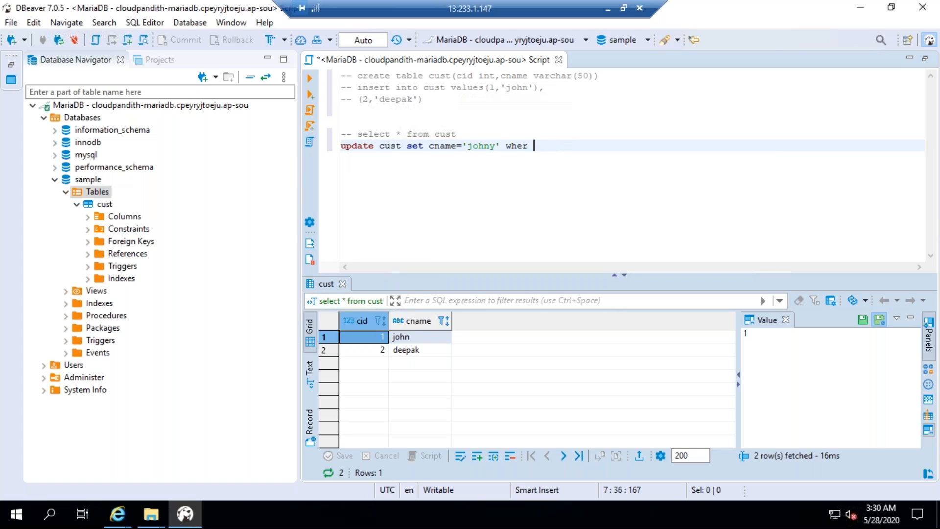
{"action": "key", "text": "BackSpace"}
{"action": "type", "text": "e cid=1"}
Select the current cname value for cid 1 in the results, execute the update statement, and comment it out
{"action": "left_click", "coordinate": [396, 336]}
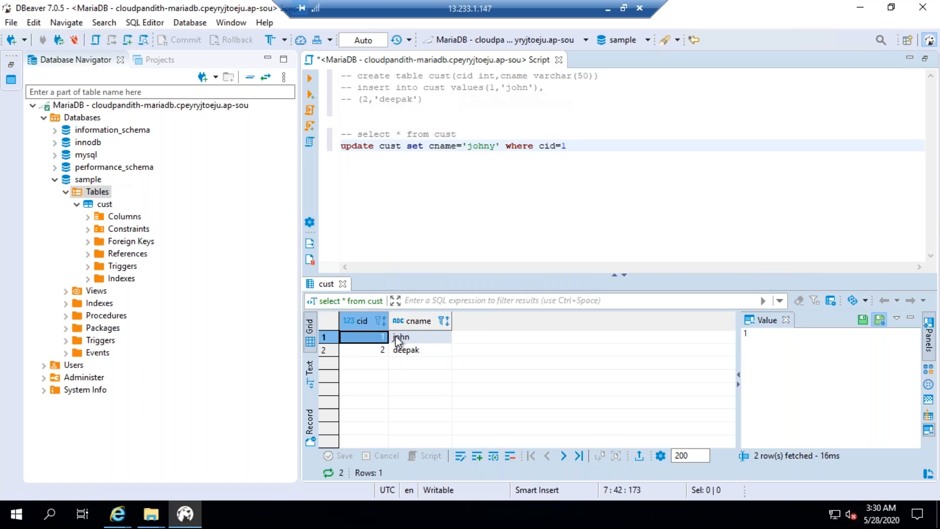
{"action": "left_click", "coordinate": [412, 337]}
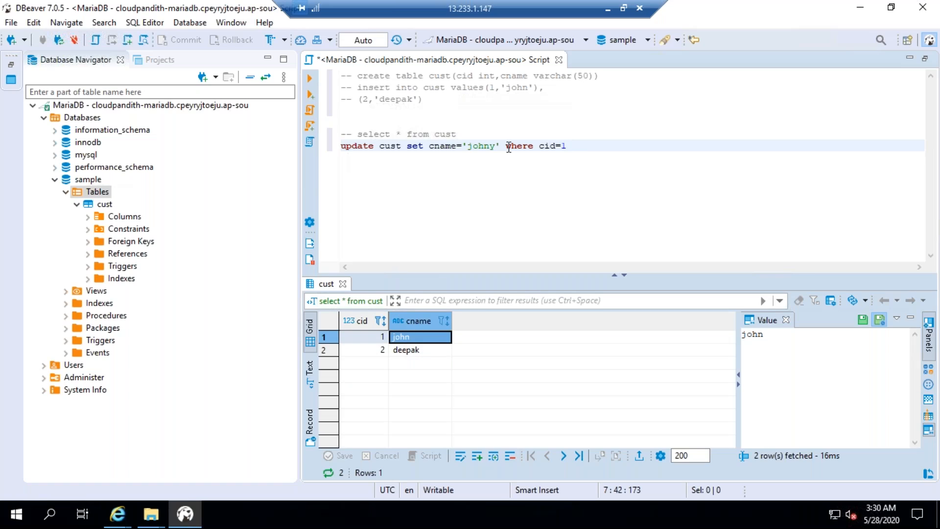
{"action": "left_click_drag", "start_coordinate": [568, 146], "coordinate": [341, 148]}
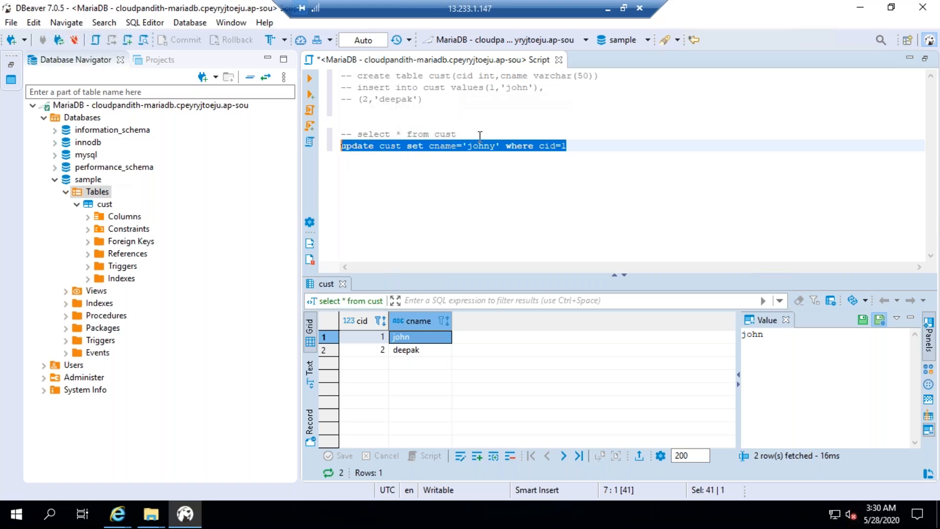
{"action": "left_click", "coordinate": [308, 78]}
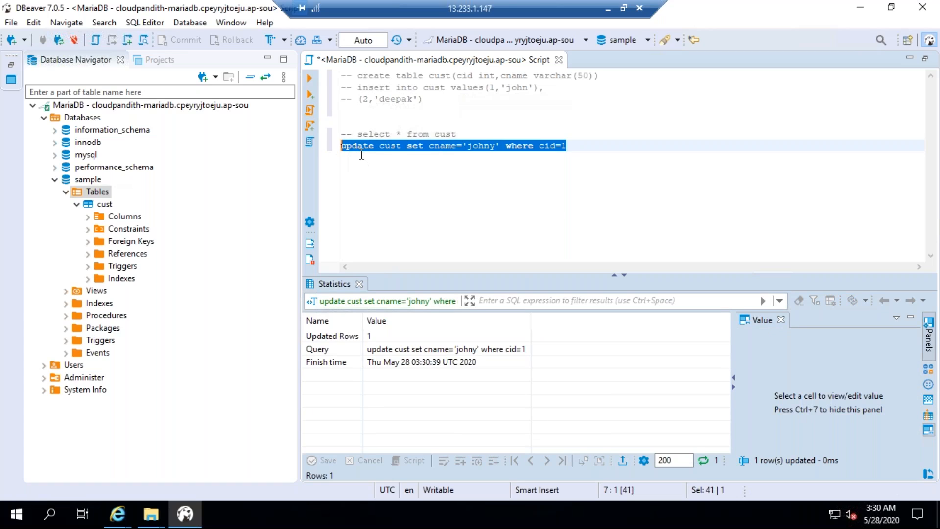
{"action": "key", "text": "ctrl+slash"}
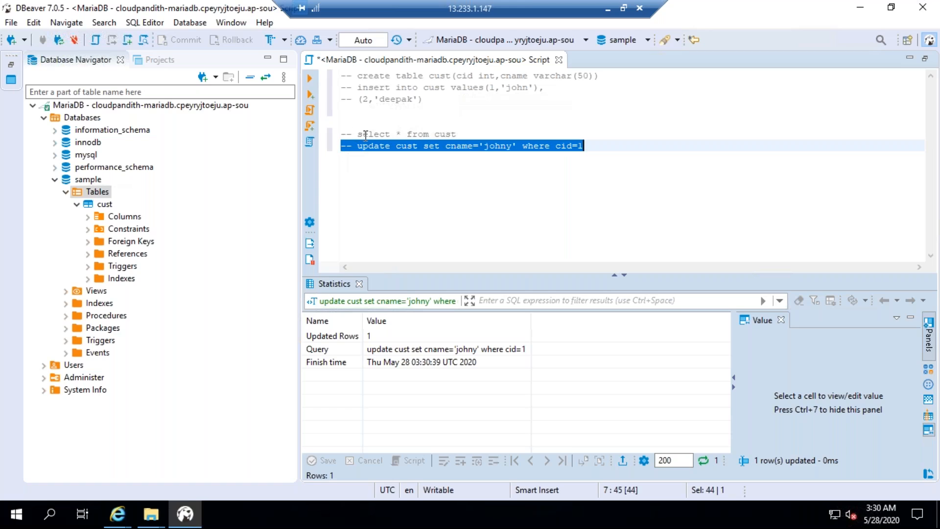
Uncomment and execute the "select * from cust" query, and select the cname value for cid 1 in the results
{"action": "left_click", "coordinate": [365, 135]}
{"action": "key", "text": "ctrl+slash"}
{"action": "key", "text": "ctrl+Return"}
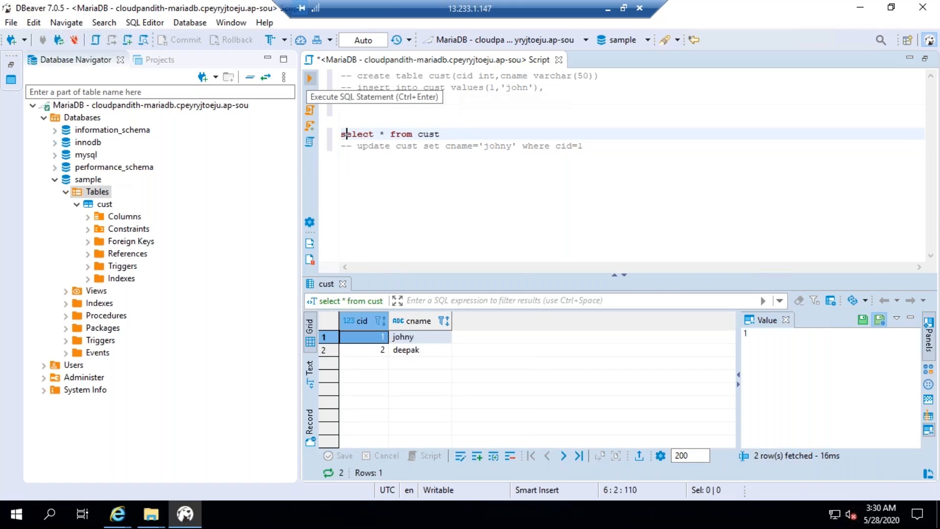
{"action": "left_click", "coordinate": [409, 338]}
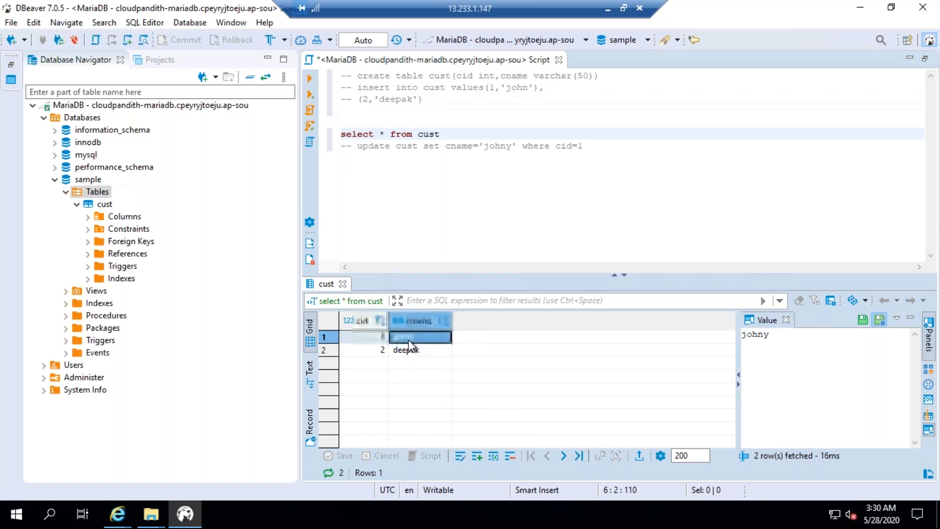
Comment out the select query, and write and execute "delete from cust where cid=2" on a new line below the update statement
{"action": "left_click", "coordinate": [592, 146]}
{"action": "left_click", "coordinate": [456, 138]}
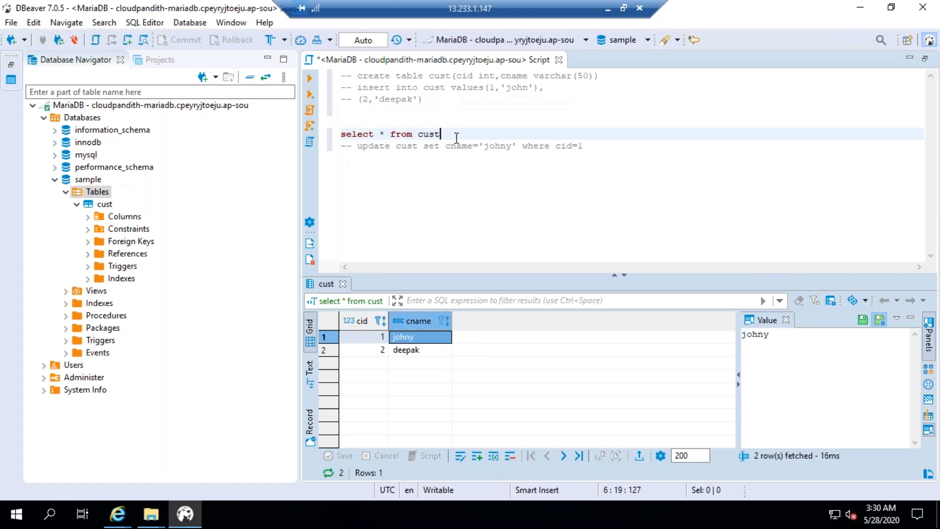
{"action": "key", "text": "ctrl+slash"}
{"action": "left_click", "coordinate": [607, 142]}
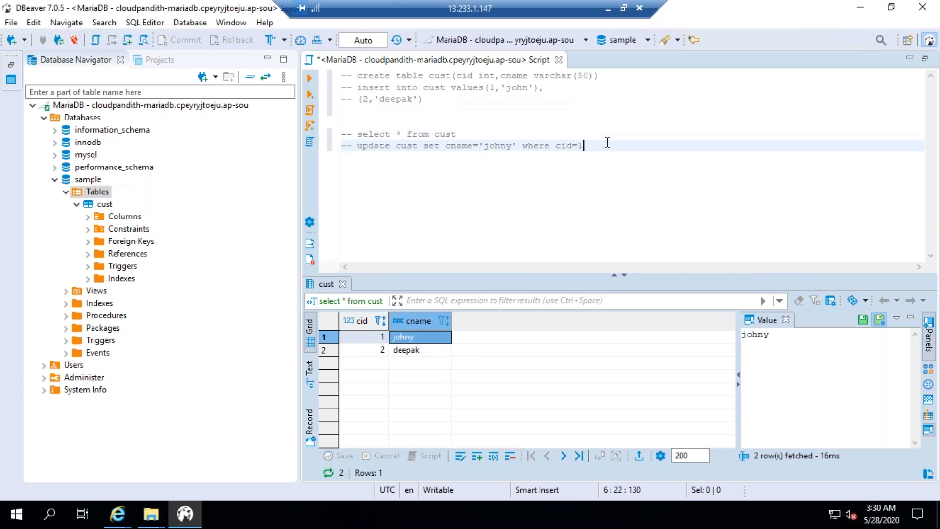
{"action": "key", "text": "Return"}
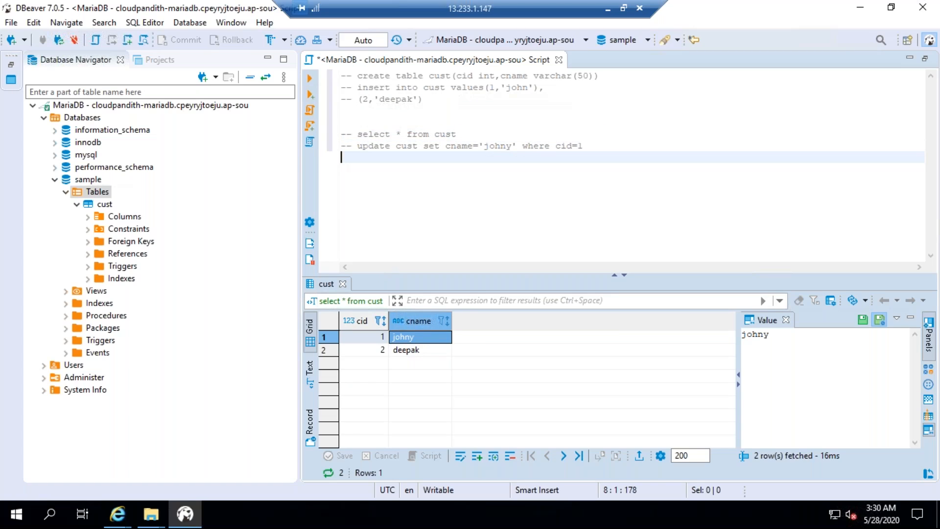
{"action": "type", "text": "delete from cust where cid"}
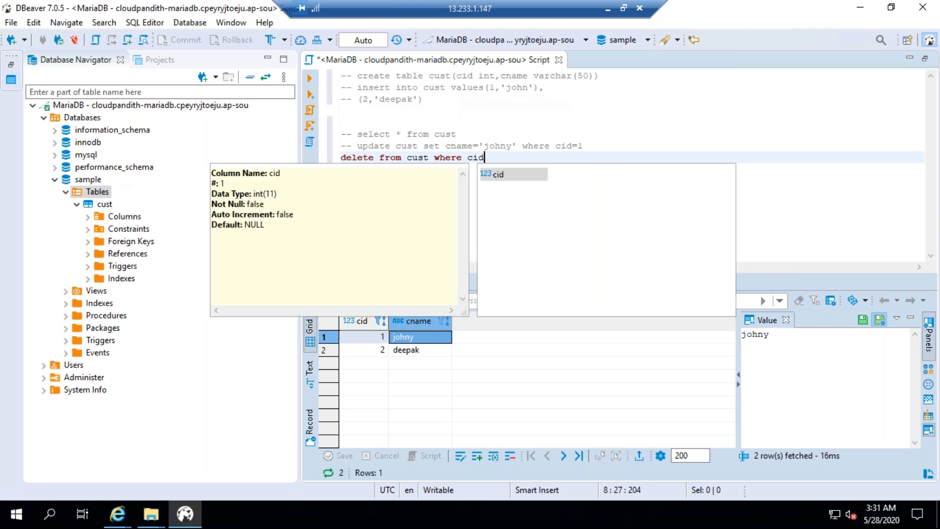
{"action": "type", "text": "=1"}
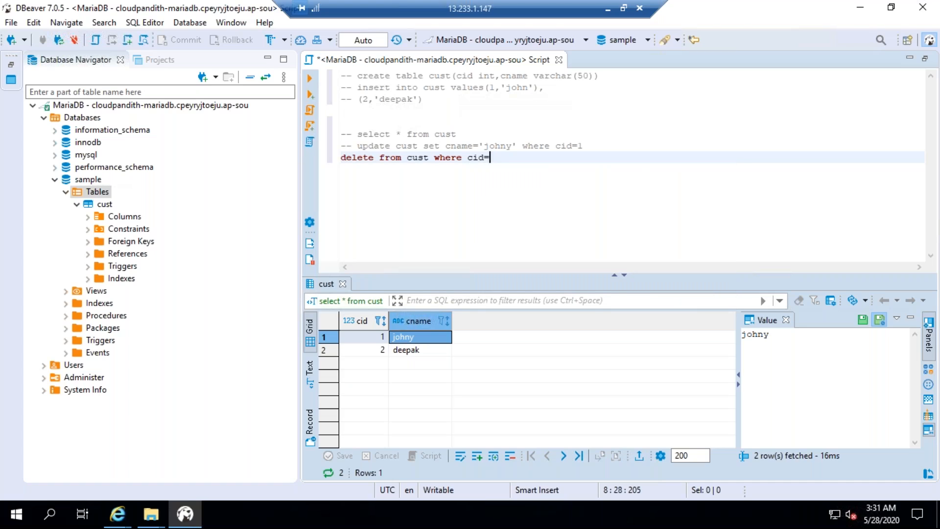
{"action": "left_click", "coordinate": [310, 79]}
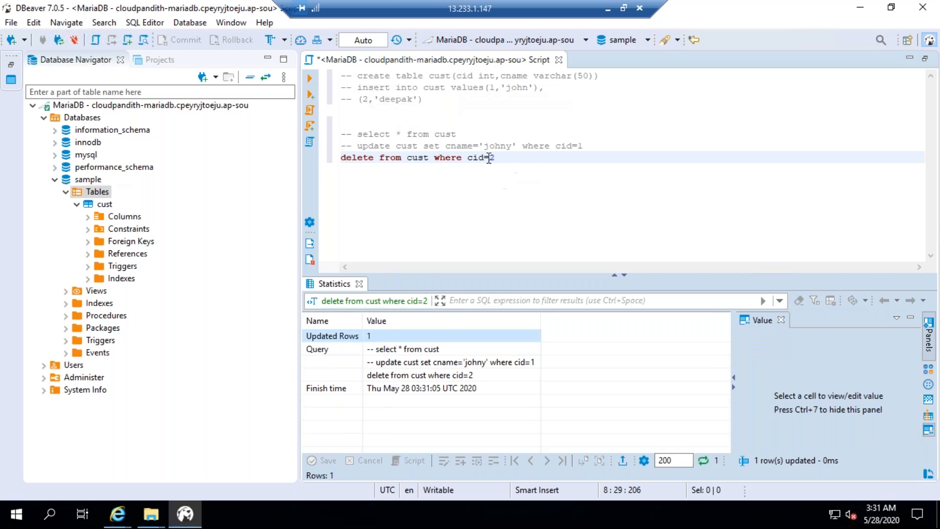
Comment out the delete statement, rerun the uncommented "select * from cust" query, and select the cname value for cid 1 in the results
{"action": "left_click", "coordinate": [502, 156]}
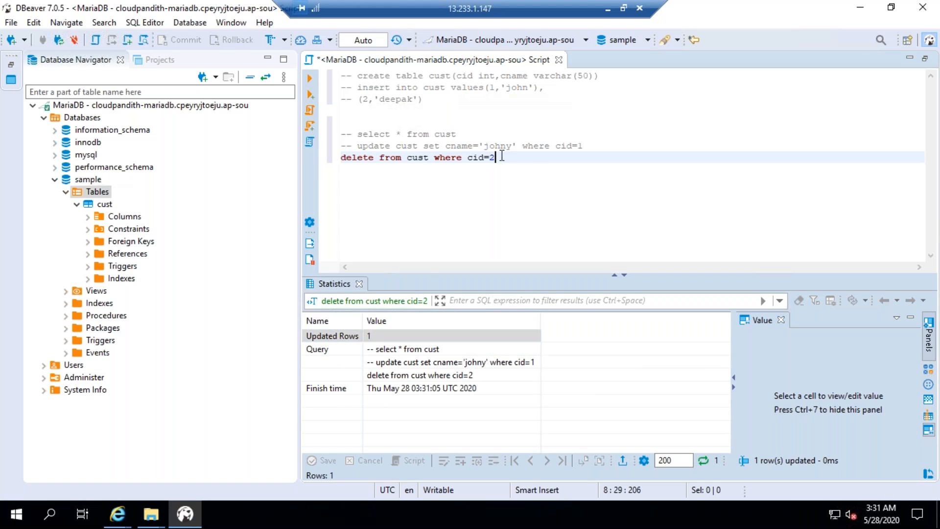
{"action": "key", "text": "ctrl+slash"}
{"action": "left_click", "coordinate": [369, 133]}
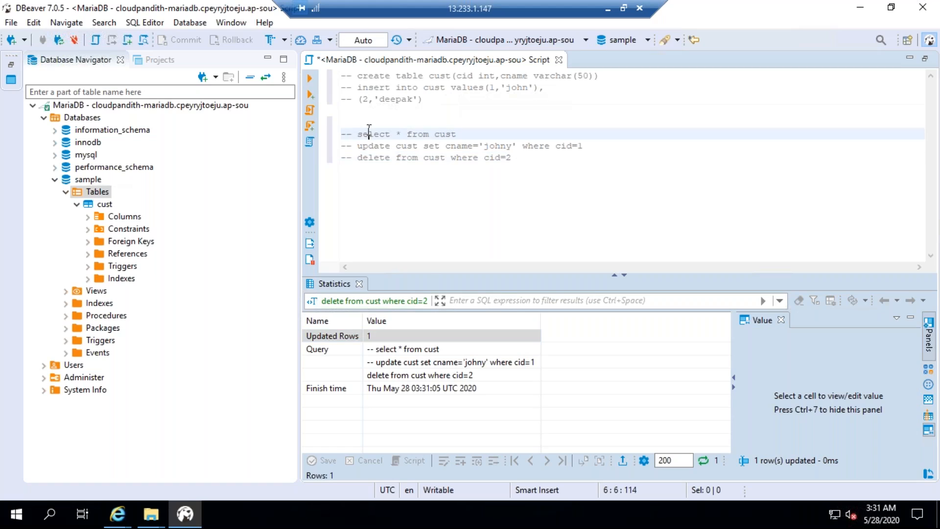
{"action": "key", "text": "ctrl+slash"}
{"action": "key", "text": "ctrl+Return"}
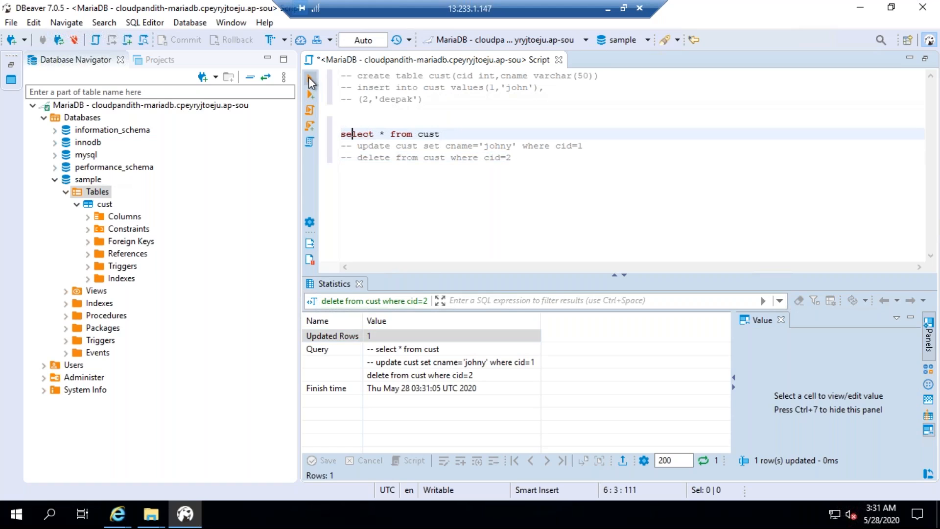
{"action": "left_click", "coordinate": [393, 339]}
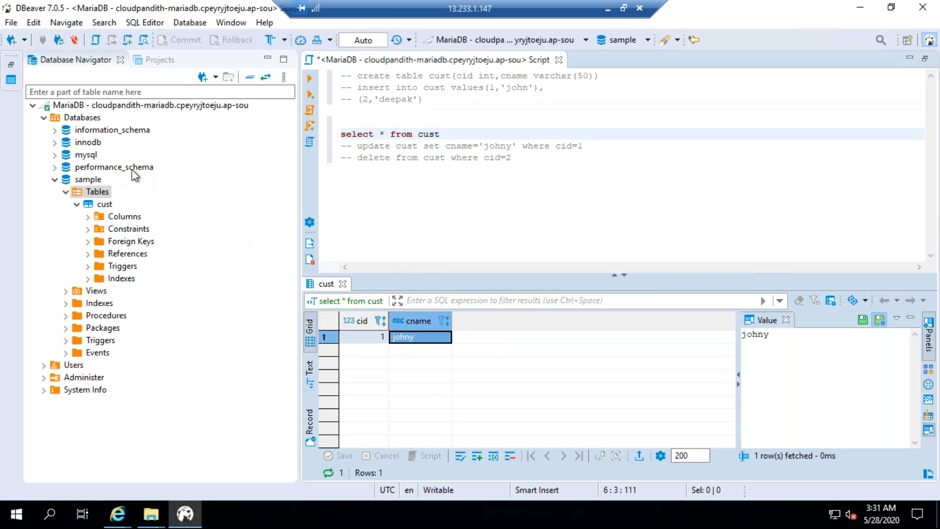
Collapse the sample database in the navigator, and switch to the AWS RDS console to show the cloudpandith-mariadb summary
{"action": "left_click", "coordinate": [54, 179]}
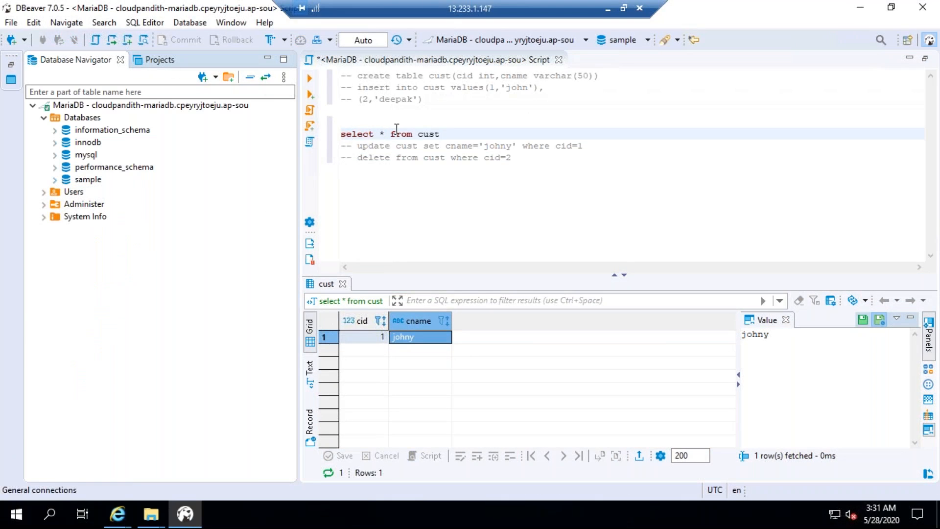
{"action": "left_click", "coordinate": [434, 157]}
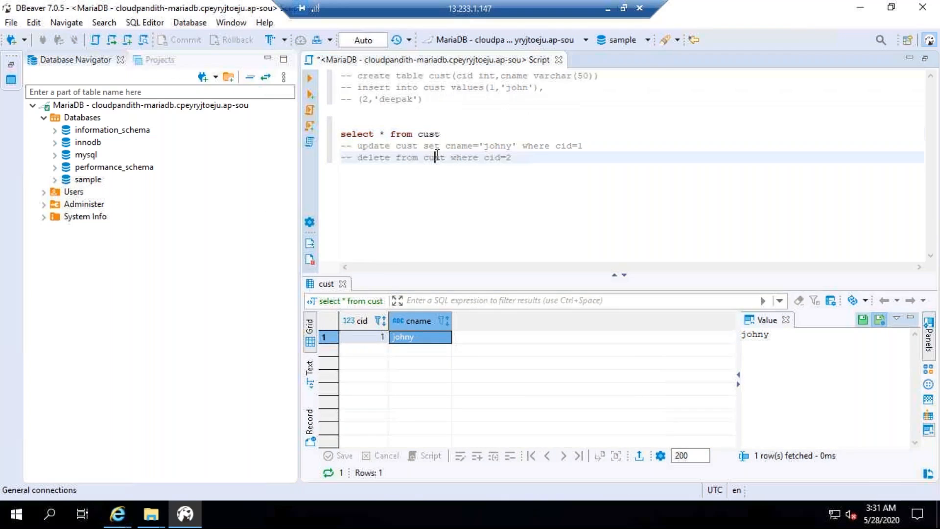
{"action": "left_click", "coordinate": [610, 10]}
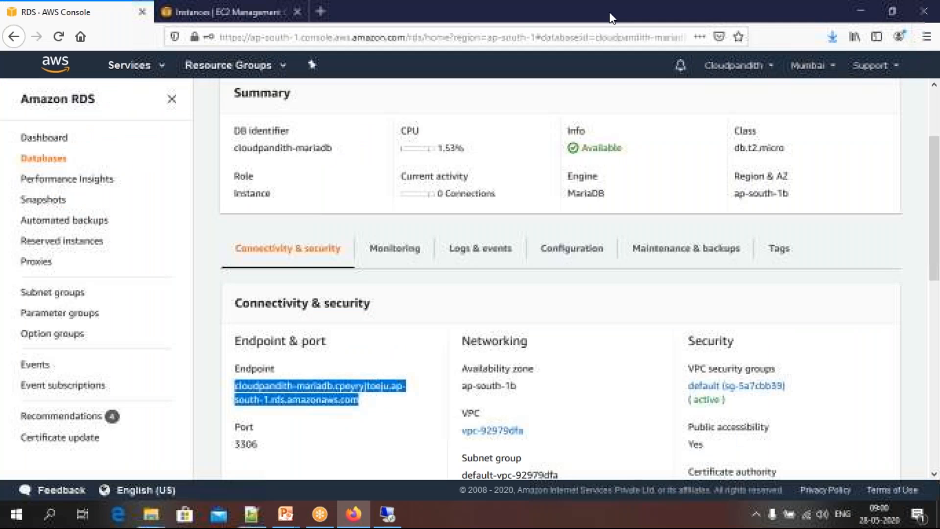
{"action": "scroll", "coordinate": [388, 336], "scroll_direction": "up", "scroll_amount": 3}
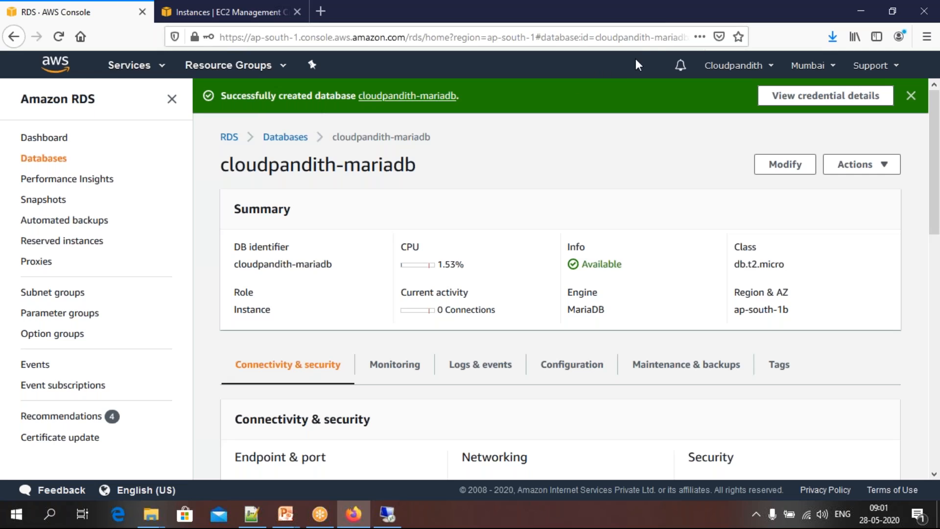
{"action": "left_click", "coordinate": [691, 24]}
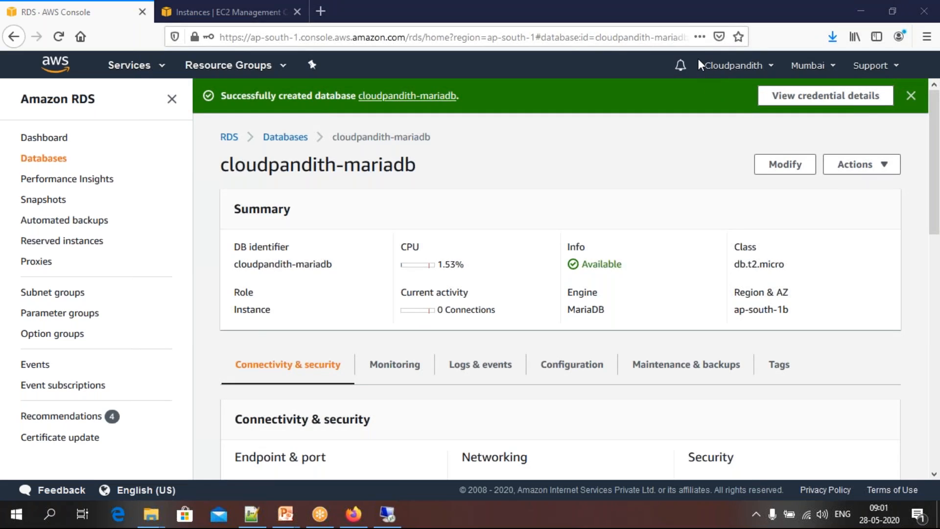
{"action": "left_click", "coordinate": [705, 24]}
{"action": "left_click", "coordinate": [574, 173]}
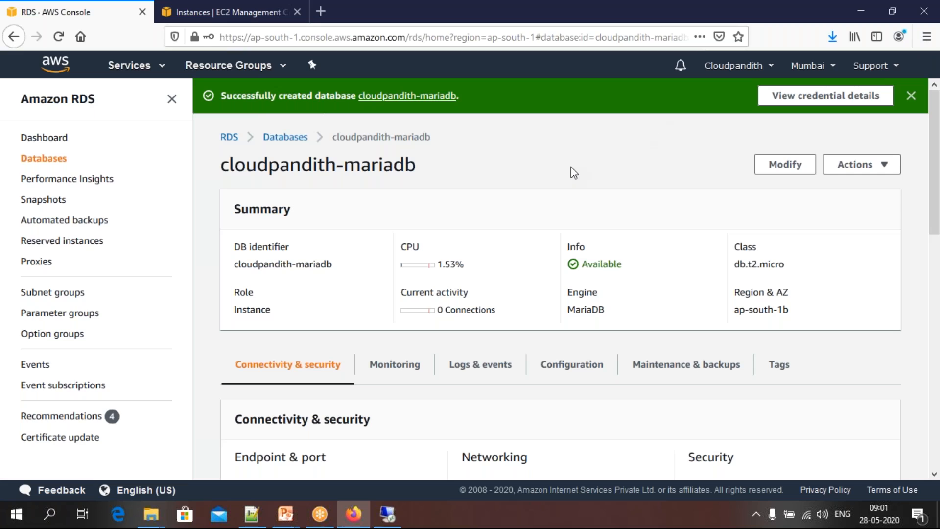